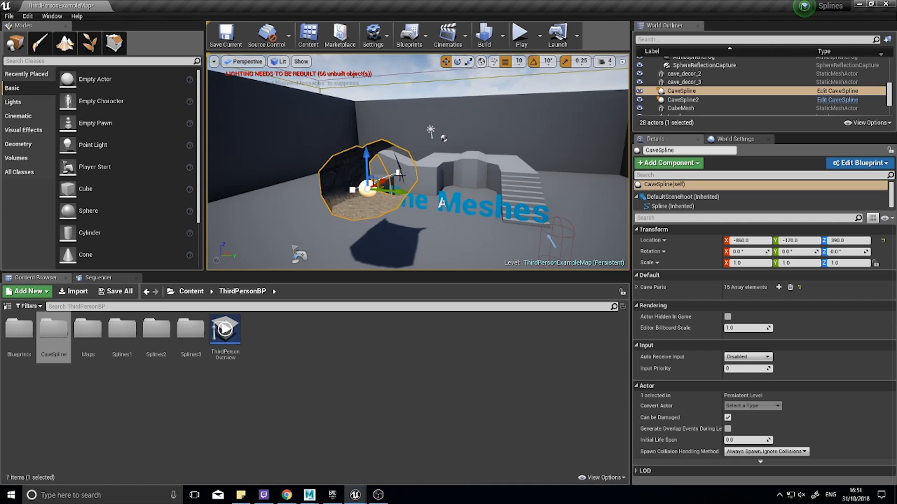
- Move the far end point of the CaveSpline actor's spline outward to lengthen the cave, and raise it
right_drag(432, 183, 334, 184)
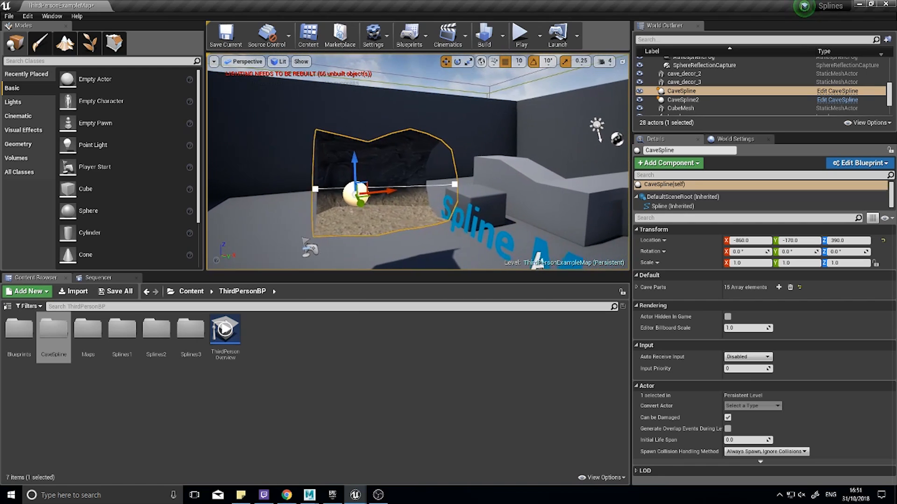
click(432, 183)
click(354, 164)
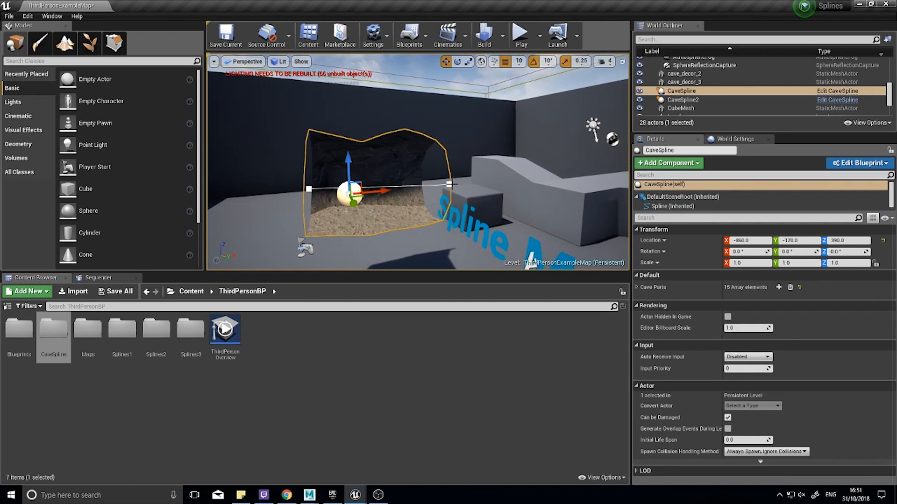
click(451, 184)
right_drag(474, 192, 497, 180)
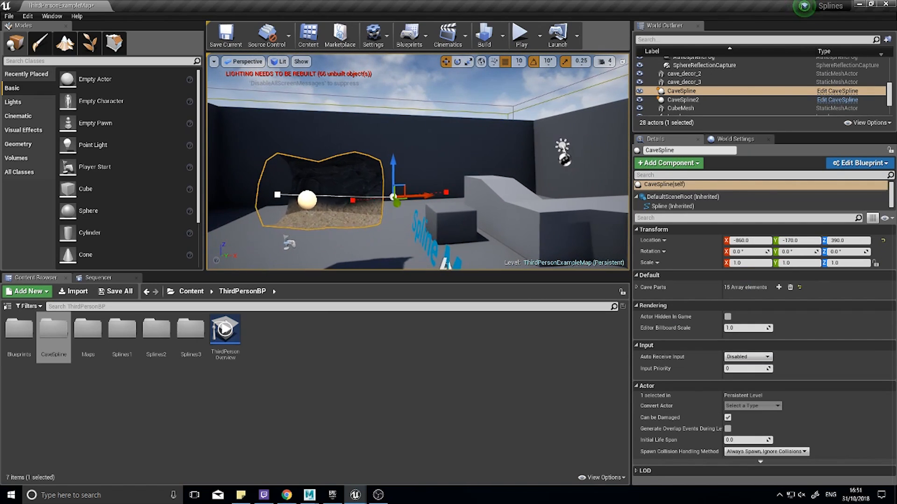
right_drag(431, 186, 430, 187)
drag(426, 195, 541, 196)
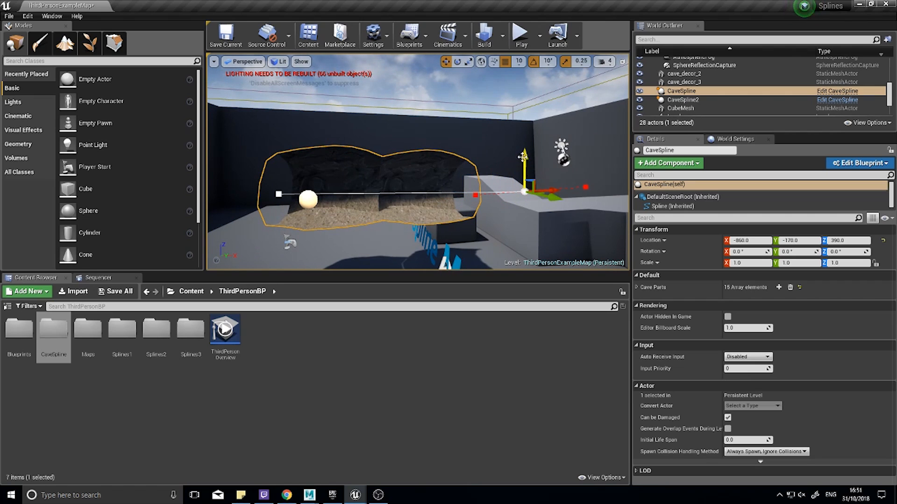
drag(522, 156, 518, 119)
- Extend the cave by duplicating the spline's end point outward, and duplicate the new end point up toward the far wall
right_drag(538, 189, 515, 186)
alt+drag(494, 152, 627, 160)
right_drag(519, 200, 579, 201)
click(518, 200)
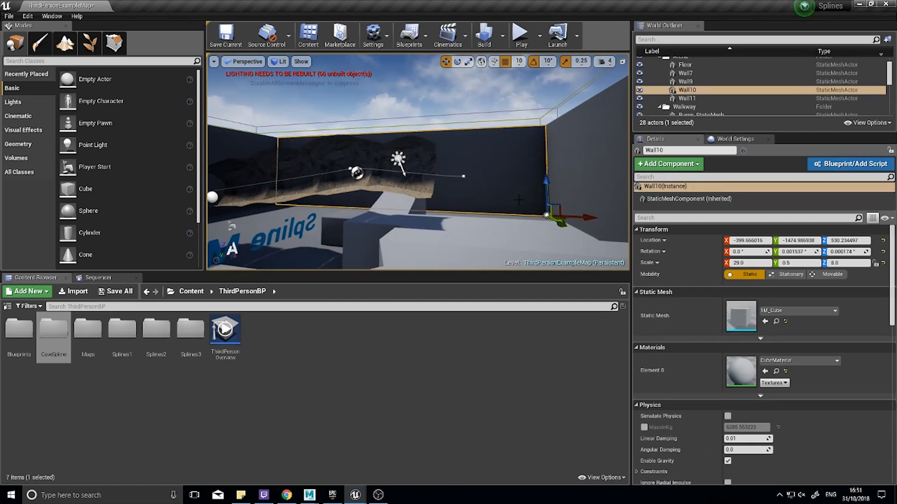
click(460, 176)
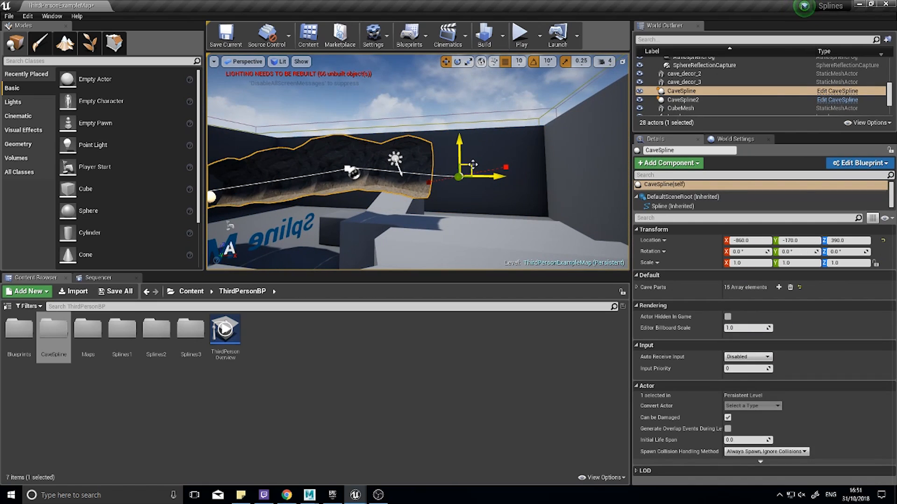
alt+drag(472, 164, 569, 125)
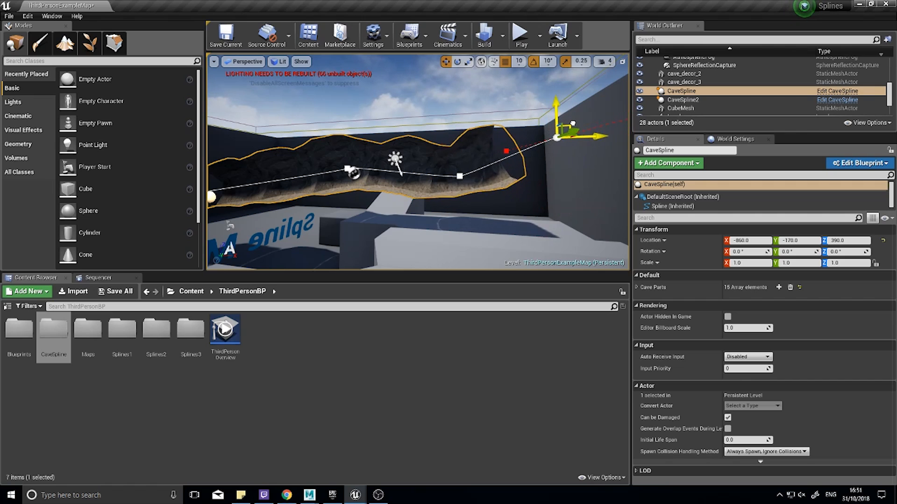
right_drag(569, 126, 523, 135)
click(564, 129)
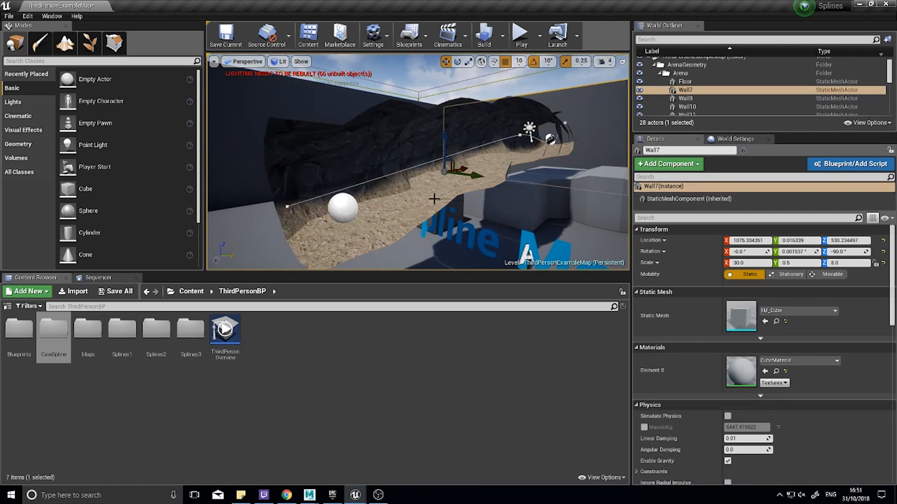
- Lower the CaveSpline actor to Z 280 and play the level to view the cave's entrance
click(351, 206)
drag(346, 183, 347, 240)
click(519, 35)
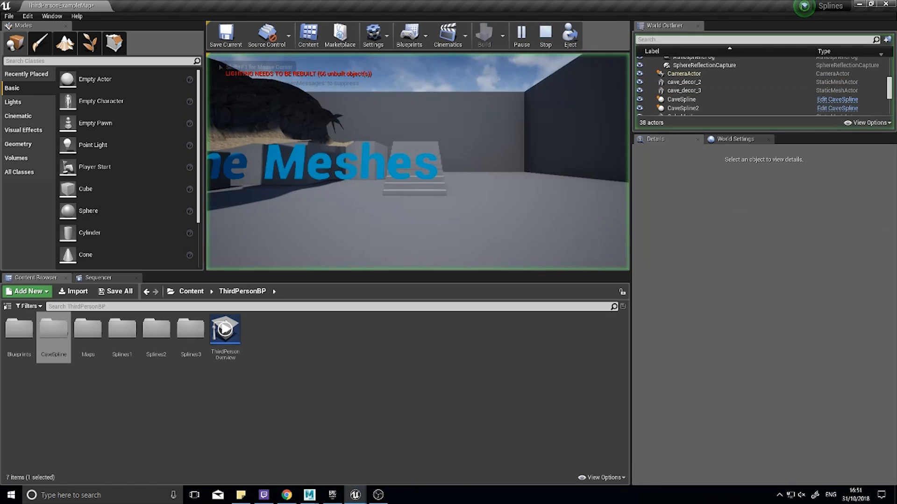
key(a)
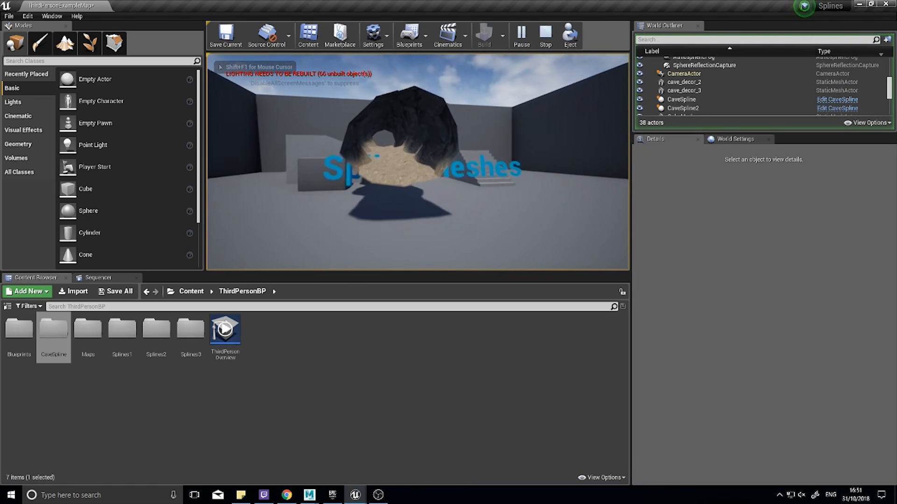
key(Escape)
- Set the CaveSpline actor's scale to 2 on the X, Y and Z axes
click(401, 154)
key(d)
right_drag(402, 154, 365, 154)
click(751, 263)
text(2)
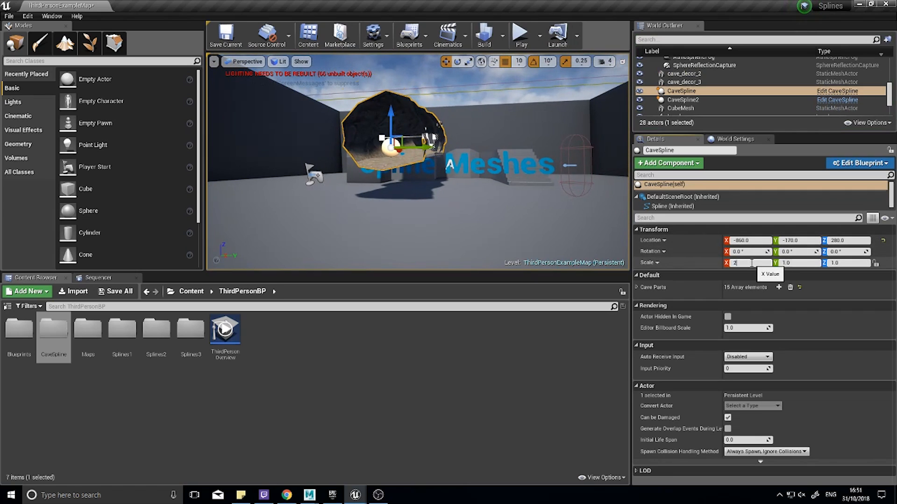
key(Tab)
text(2)
key(Tab)
text(2)
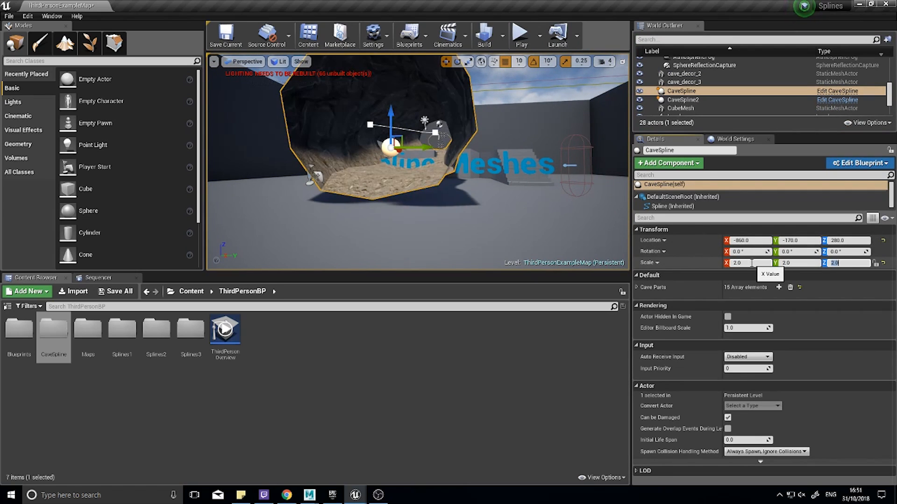
- Play-test the level with the enlarged cave, stop, and focus the view on the CaveSpline actor
key(alt+p)
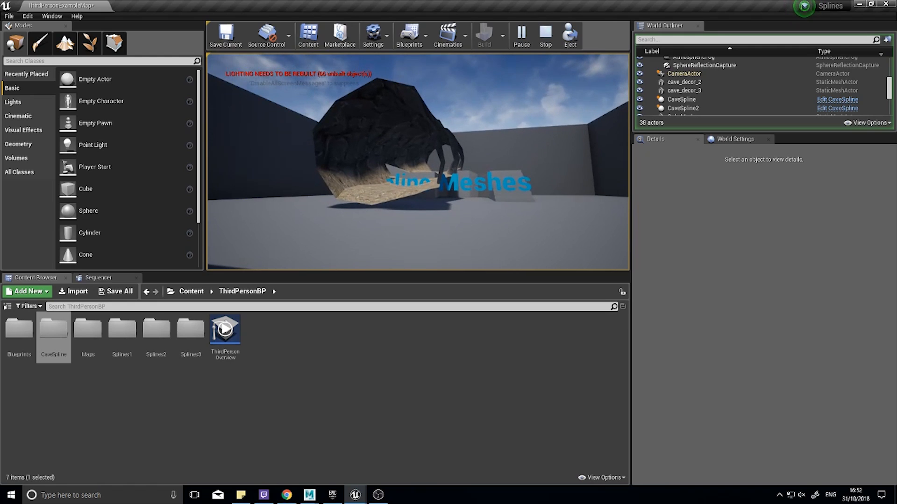
key(Escape)
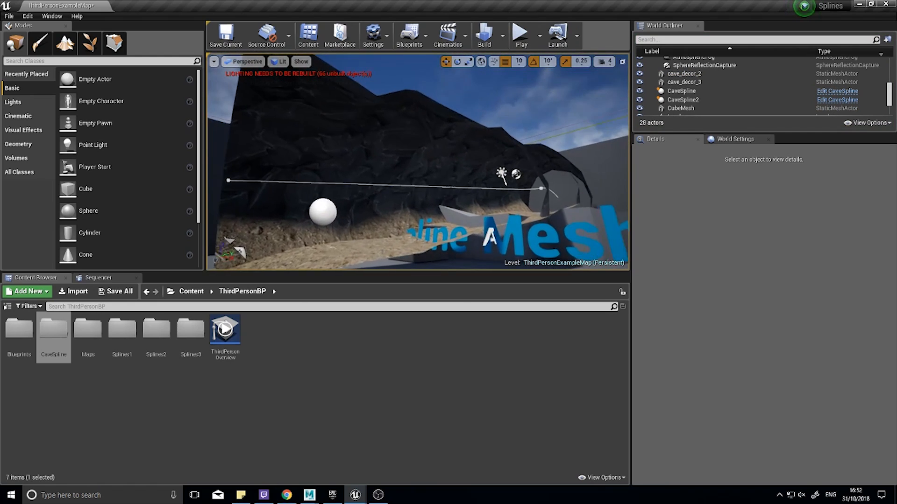
click(330, 174)
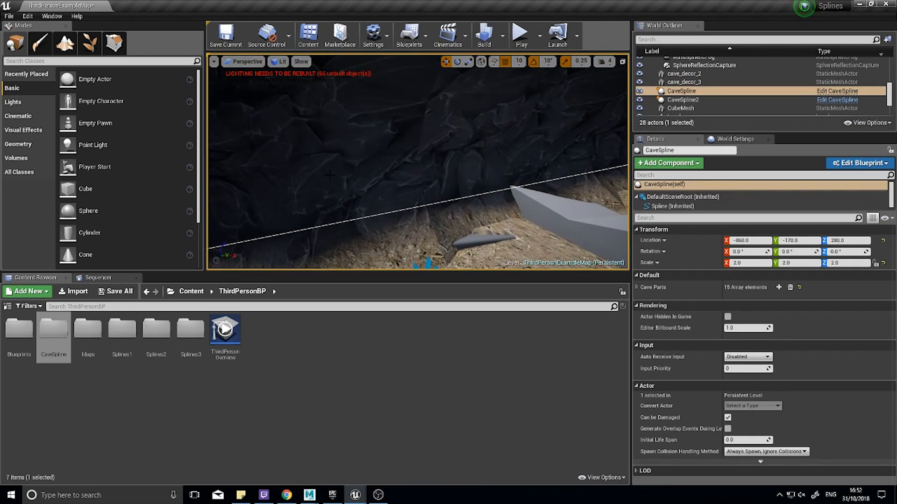
key(f)
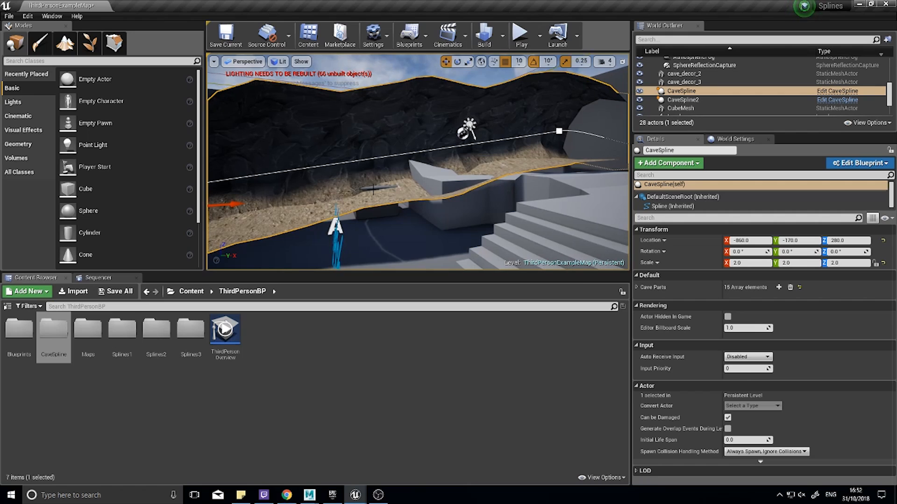
- Examine the cave's tunnel sections along the spline, from the entrance to the far end
right_drag(456, 193, 469, 206)
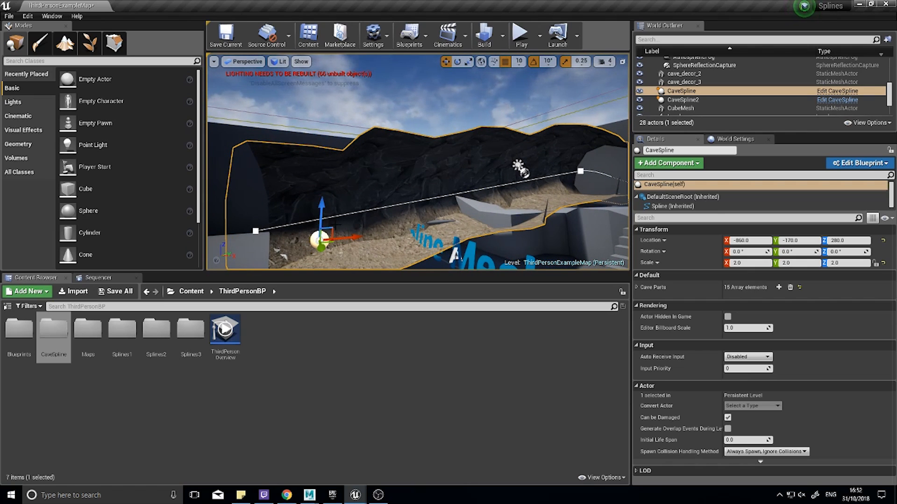
right_drag(473, 216, 474, 214)
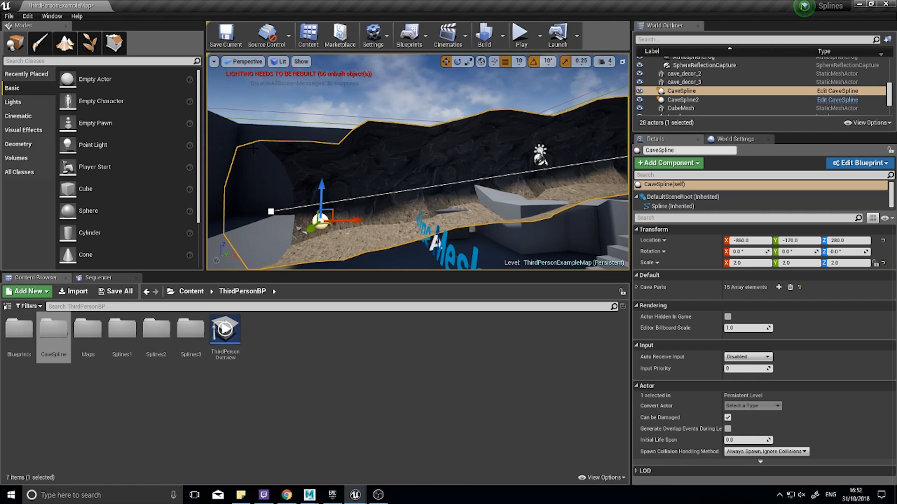
right_drag(467, 208, 605, 209)
right_click(411, 182)
click(409, 182)
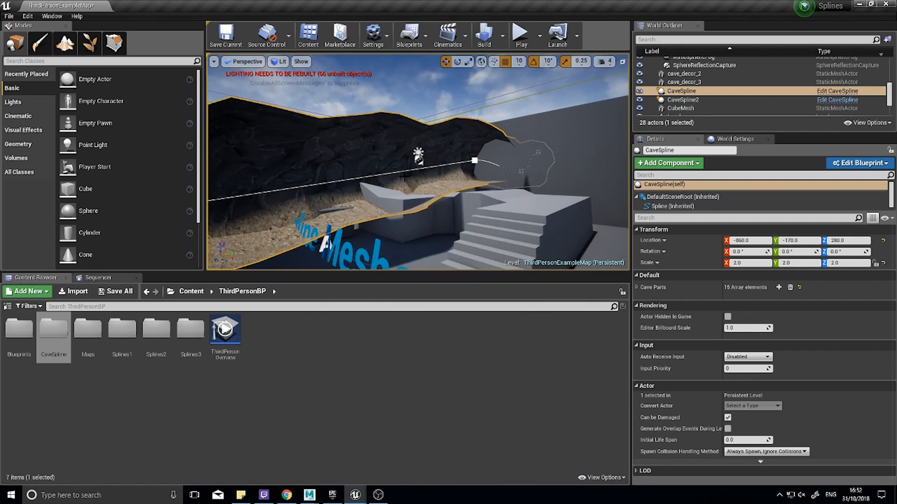
right_drag(462, 181, 463, 184)
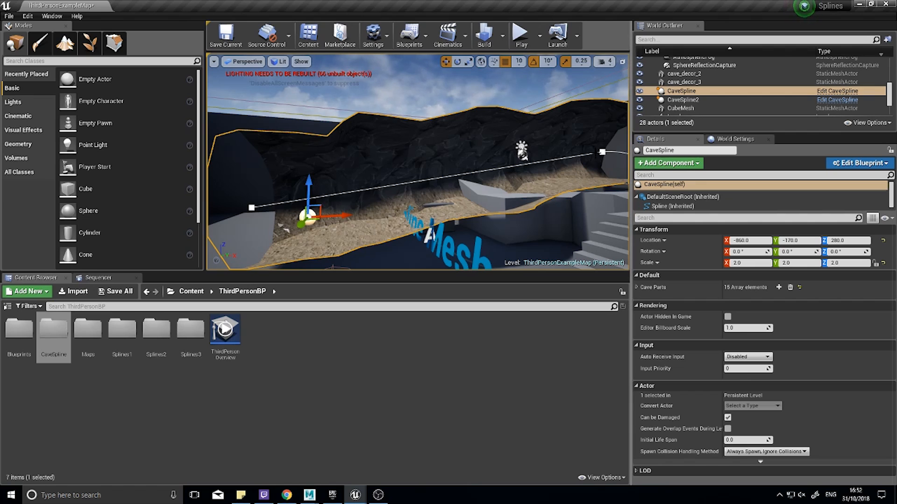
right_drag(602, 152, 628, 155)
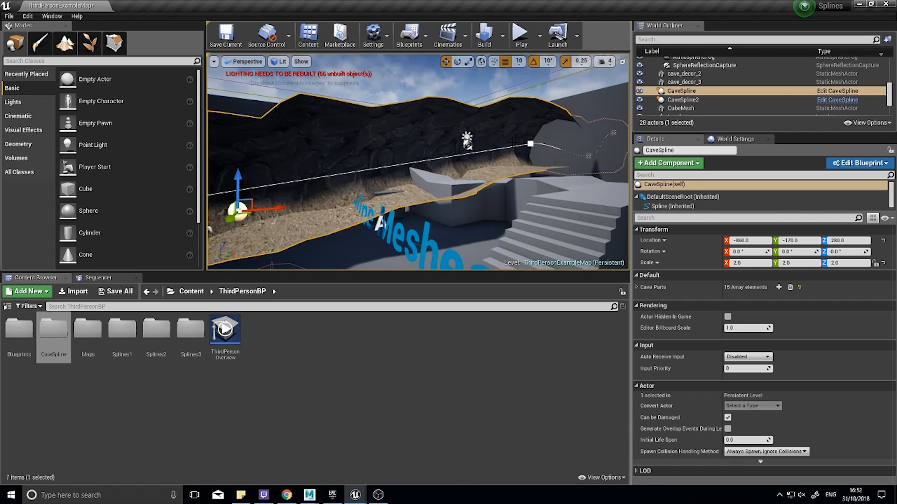
right_drag(406, 220, 309, 121)
key(w)
scroll(292, 101, down, 5)
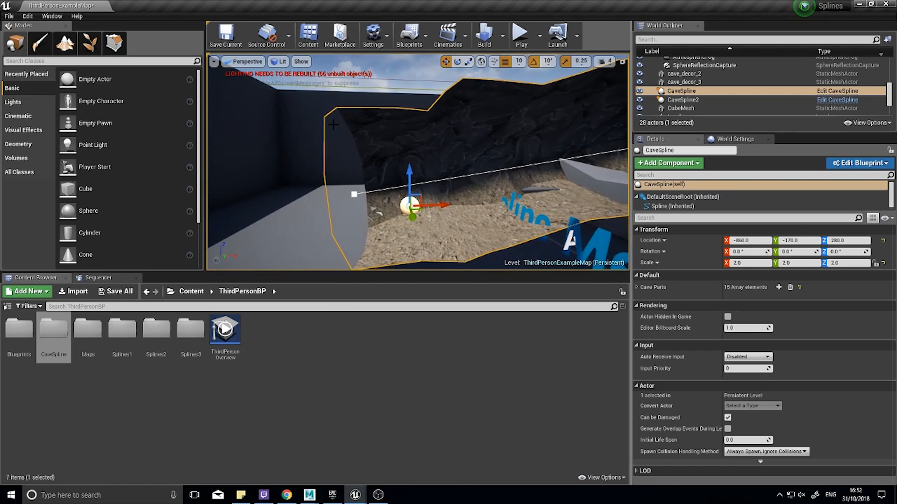
key(d)
right_drag(385, 237, 359, 232)
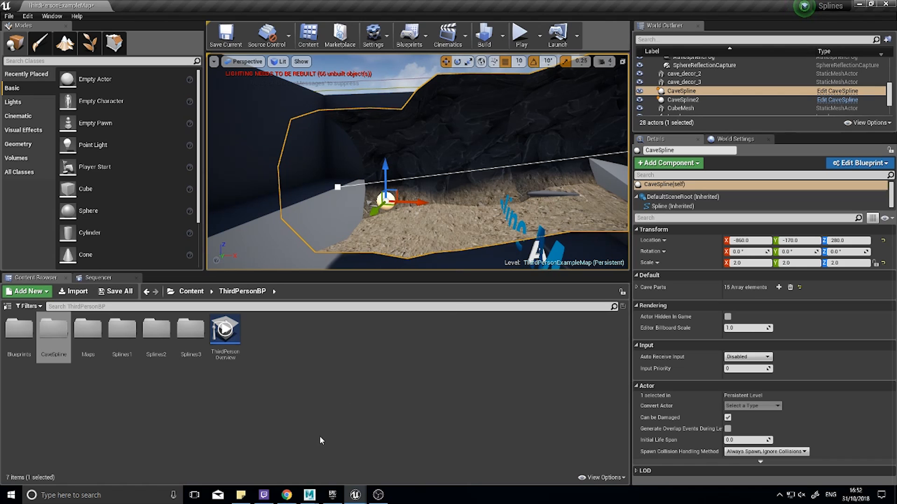
- Switch to Autodesk Maya and create a polygon cylinder at the origin of the untitled scene
click(309, 495)
click(357, 455)
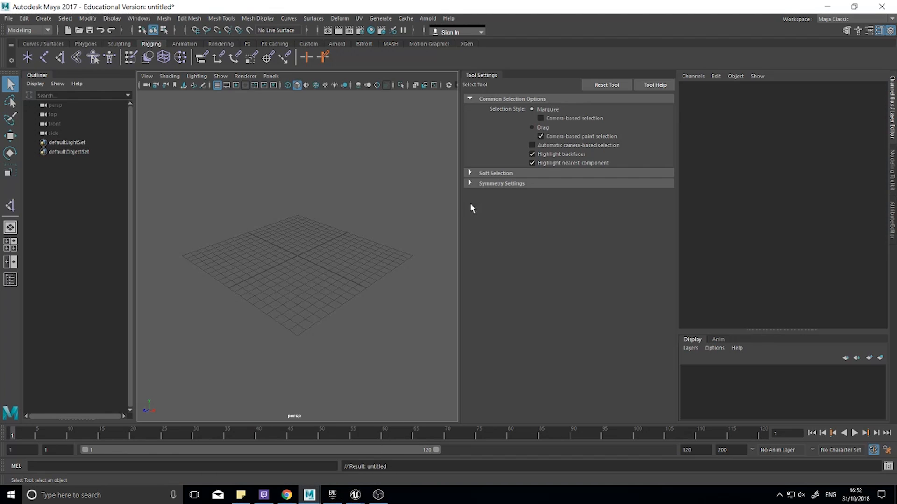
alt+drag(349, 276, 386, 280)
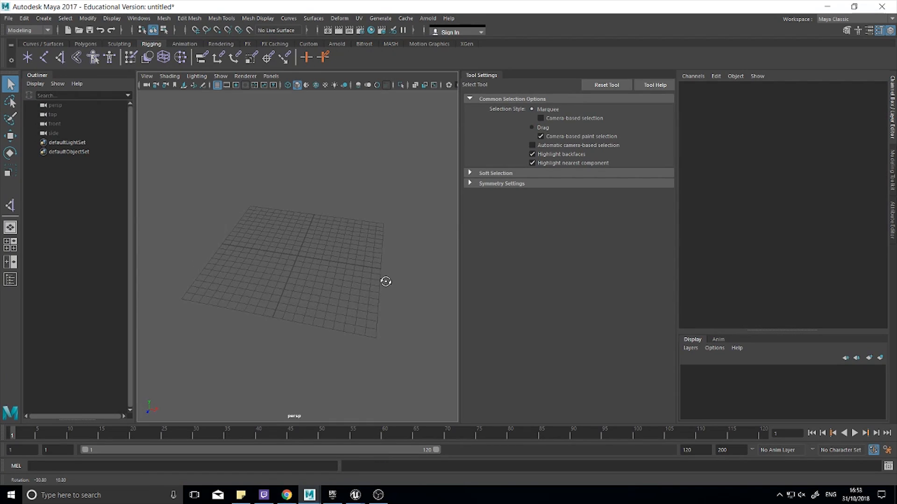
click(85, 43)
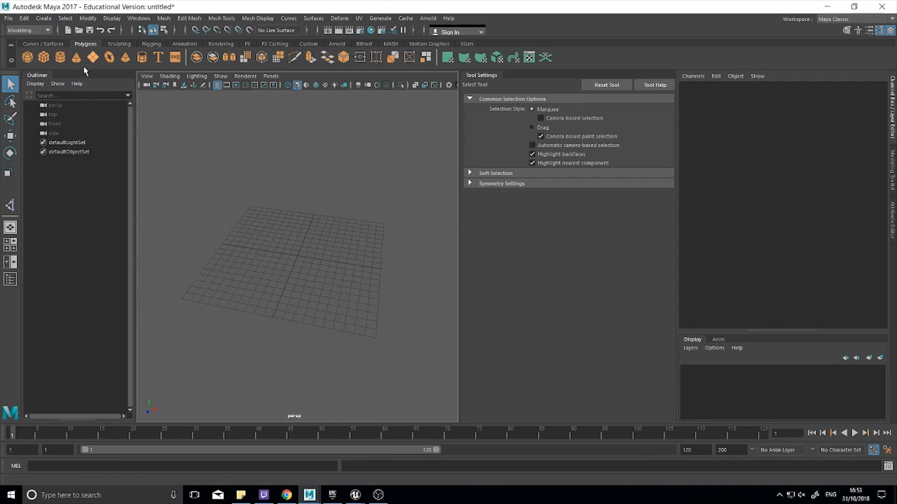
click(60, 57)
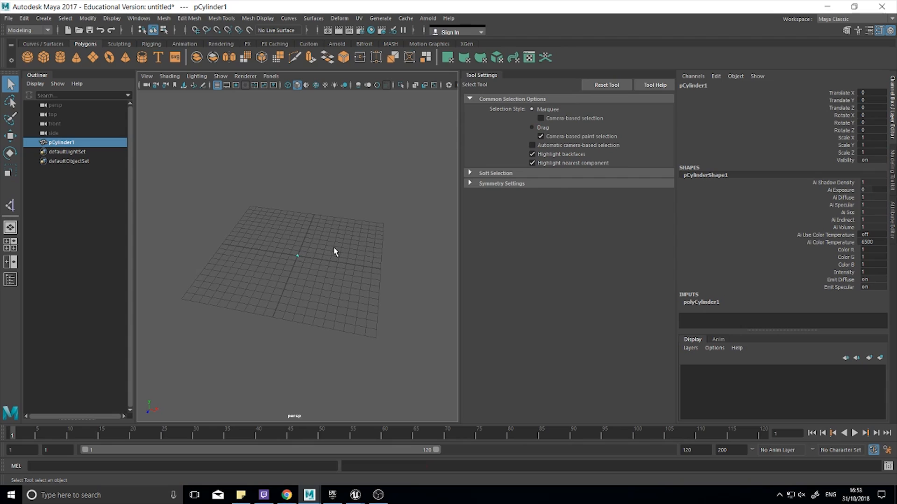
- Set the cylinder's Z rotation to 90 and scale it uniformly to about 94
key(r)
drag(297, 256, 383, 238)
double_click(866, 128)
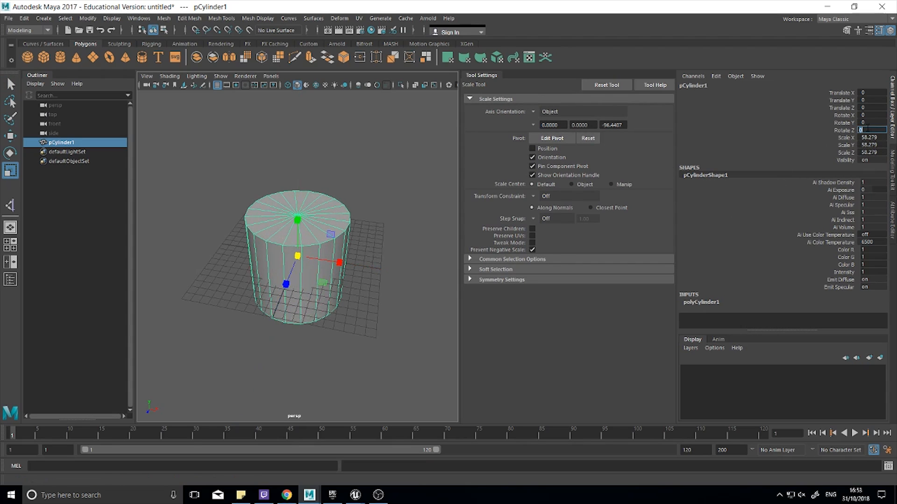
text(90)
key(Return)
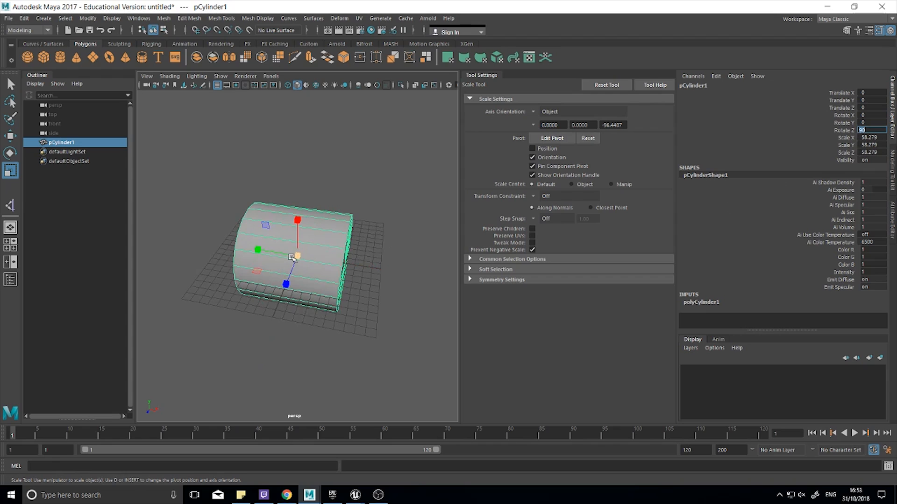
drag(297, 256, 343, 267)
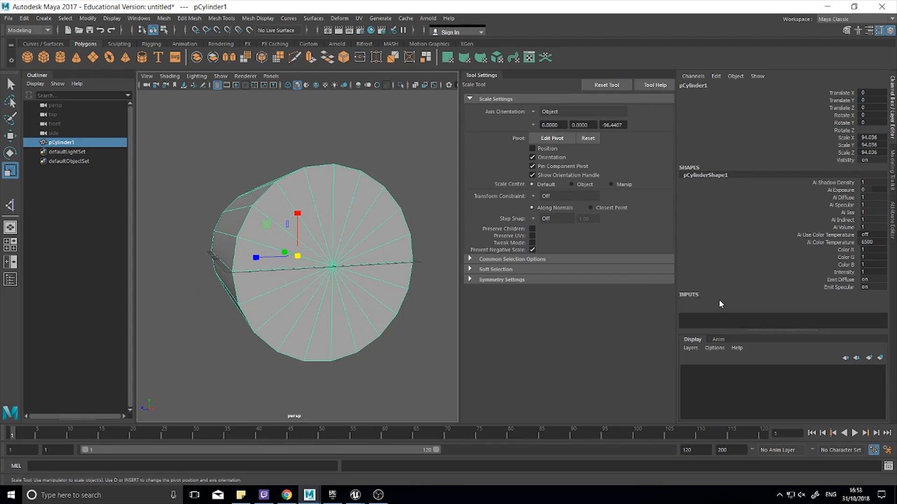
- Set the cylinder's axis subdivisions to 10
click(714, 302)
click(860, 288)
text(10)
key(Return)
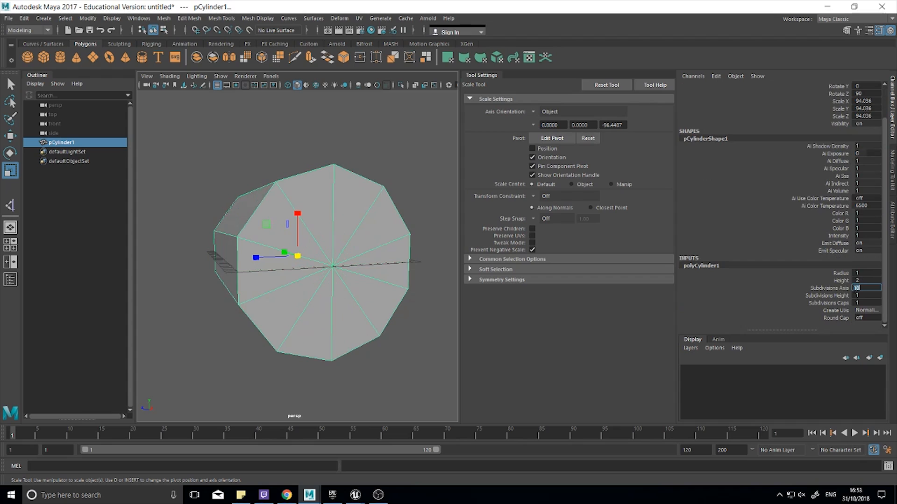
- Switch the cylinder to face selection and set the selection style to Drag
alt+drag(358, 252, 452, 308)
right_drag(309, 243, 310, 252)
alt+drag(310, 252, 327, 242)
click(351, 231)
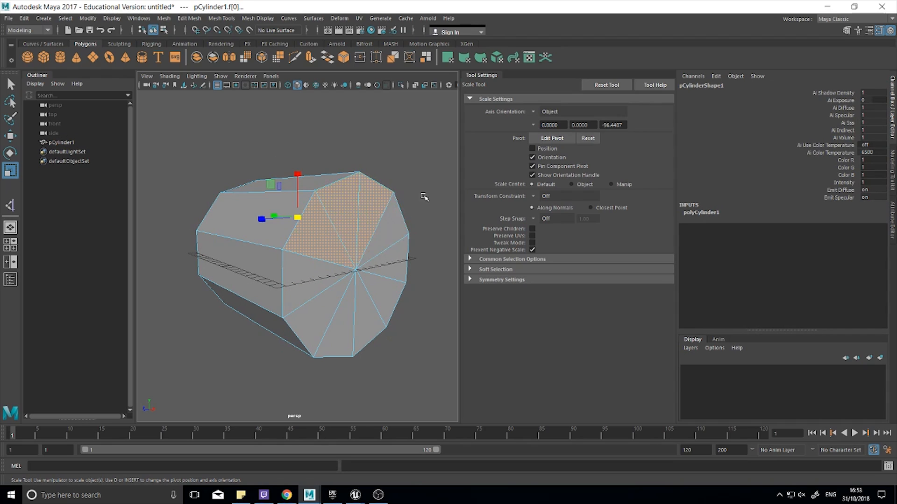
click(359, 218)
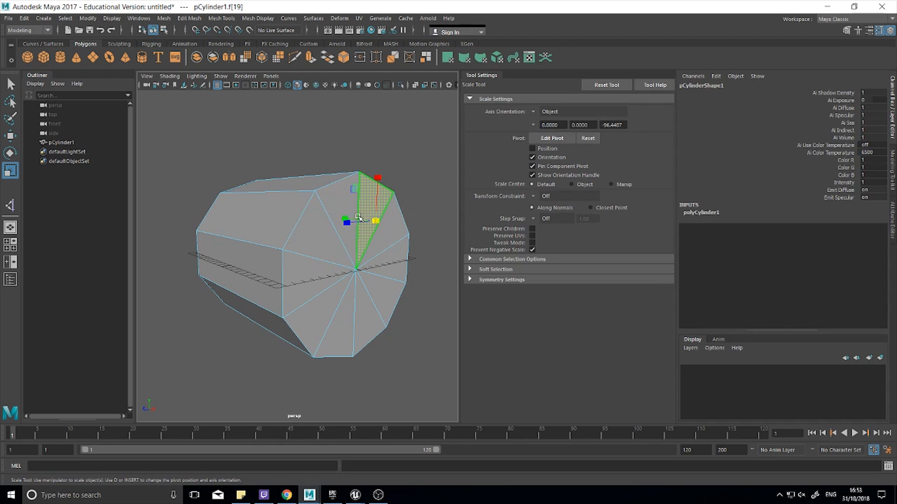
click(496, 259)
click(381, 245)
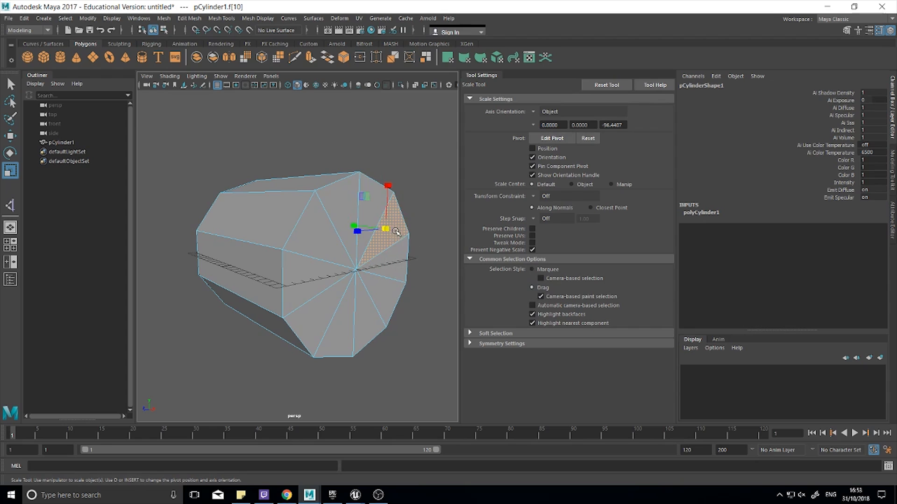
- Paint-select all faces of both end caps of the cylinder and delete them
mouse_move(326, 253)
mouse_down()
mouse_move(322, 240)
mouse_move(370, 215)
mouse_move(362, 308)
mouse_move(310, 272)
mouse_up()
mouse_move(308, 309)
alt+mouse_down()
mouse_move(341, 324)
mouse_move(356, 315)
alt+mouse_up()
mouse_move(317, 234)
shift+mouse_down()
mouse_move(270, 218)
mouse_move(280, 309)
mouse_move(313, 275)
shift+mouse_up()
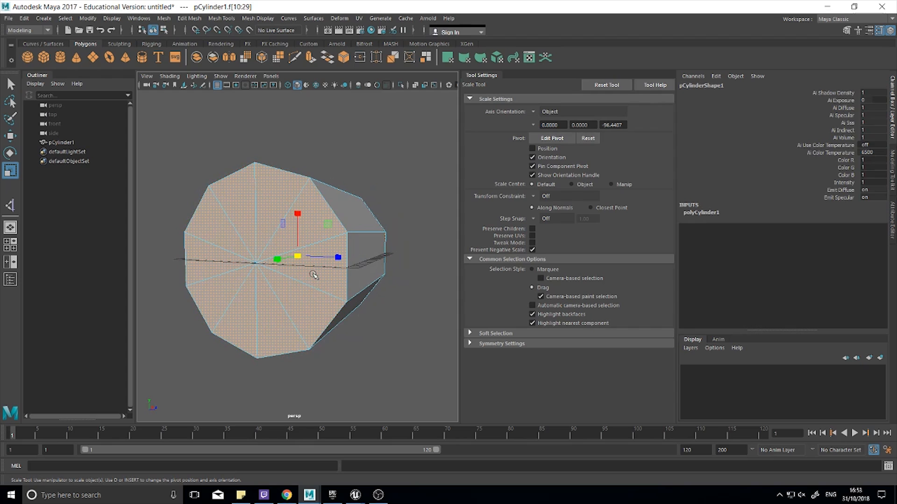
key(Delete)
- Return to object selection and raise the open cylinder to about 94.7 on the Y axis so it rests on the grid
alt+drag(376, 289, 276, 260)
right_drag(277, 226, 318, 210)
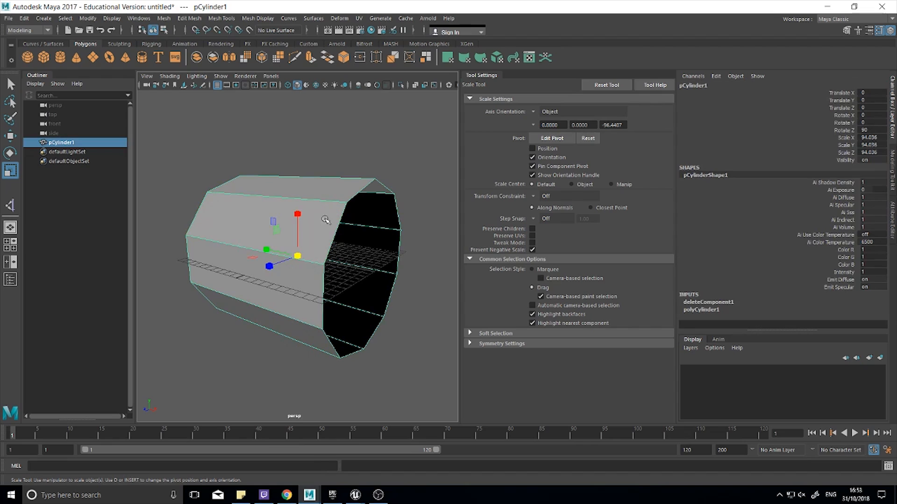
key(w)
drag(295, 217, 295, 124)
click(386, 276)
alt+drag(387, 276, 346, 249)
click(346, 249)
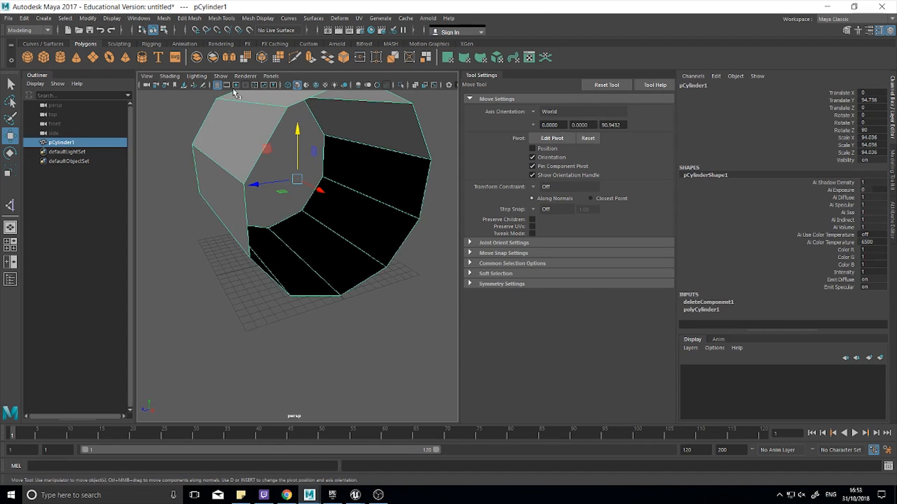
- Reverse the cylinder's normals so that its faces point inward
click(265, 21)
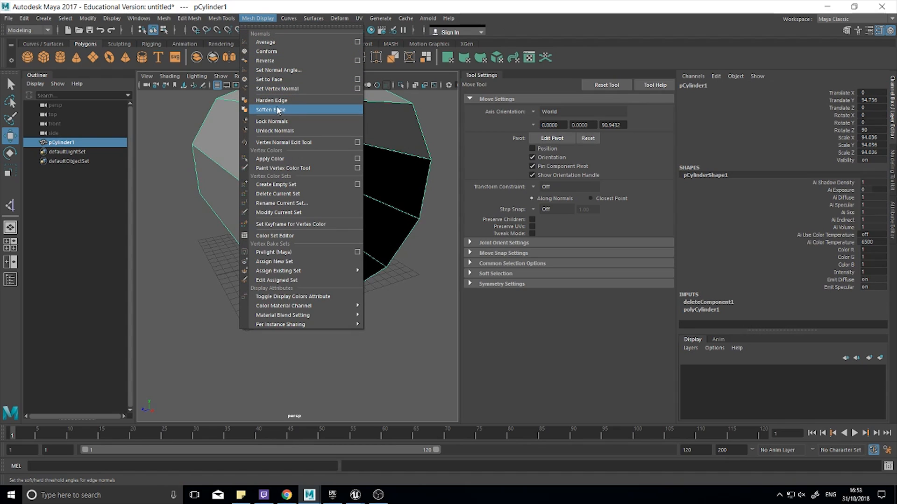
click(273, 61)
click(375, 325)
alt+drag(375, 325, 344, 304)
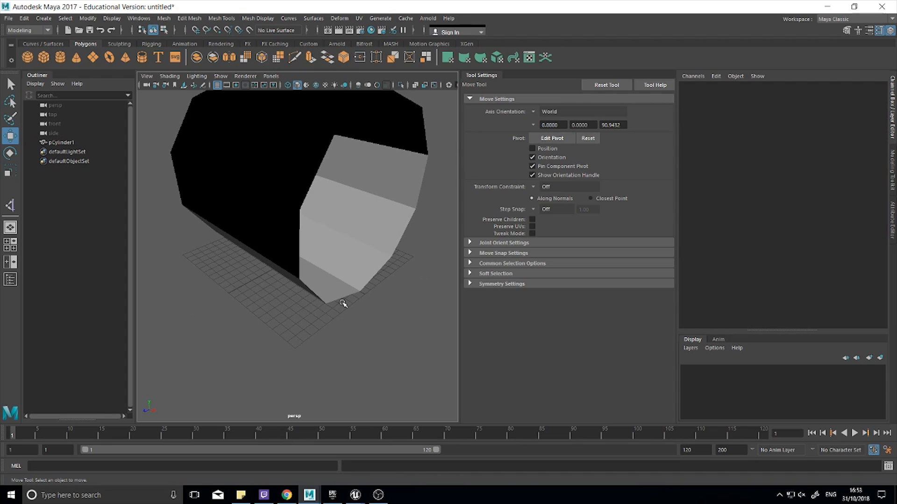
- Turn on backface culling in the viewport's shading so the tunnel interior can be seen through the near wall
click(170, 76)
click(188, 239)
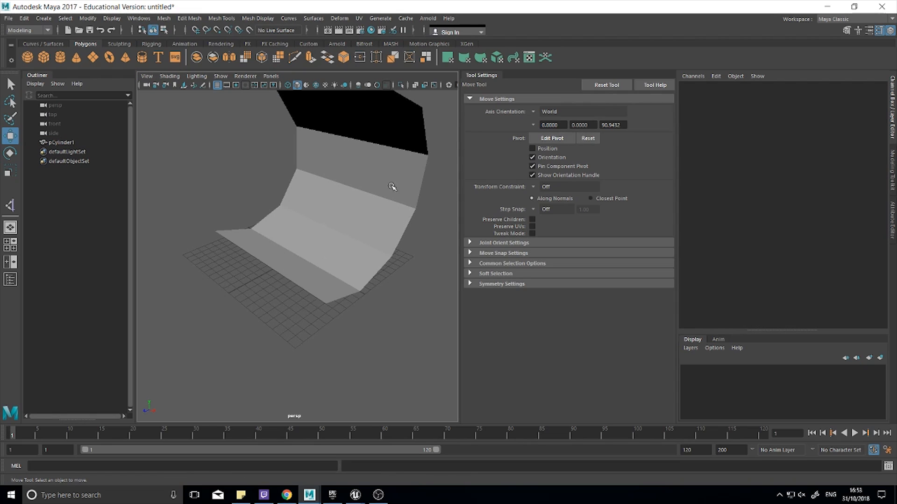
mouse_move(368, 292)
alt+mouse_down()
mouse_move(229, 270)
mouse_move(331, 256)
mouse_move(346, 302)
alt+mouse_up()
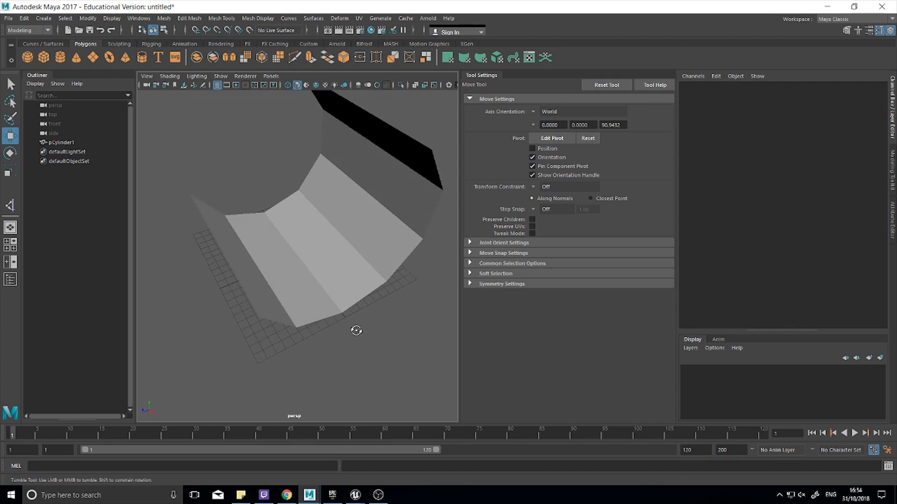
alt+drag(358, 321, 400, 291)
- Insert four edge loops around the cylinder, spread along its length
click(378, 244)
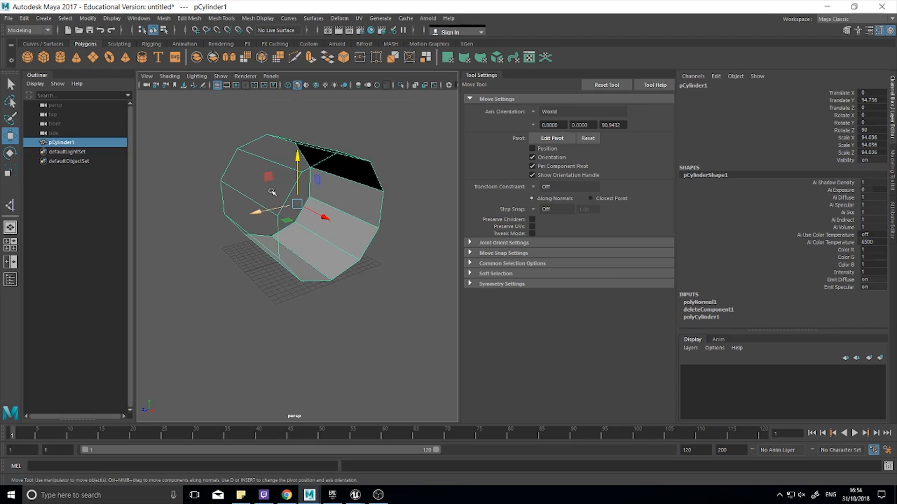
alt+drag(322, 210, 344, 212)
mouse_move(323, 210)
shift+right_down()
mouse_move(299, 224)
mouse_move(318, 221)
shift+right_up()
click(316, 220)
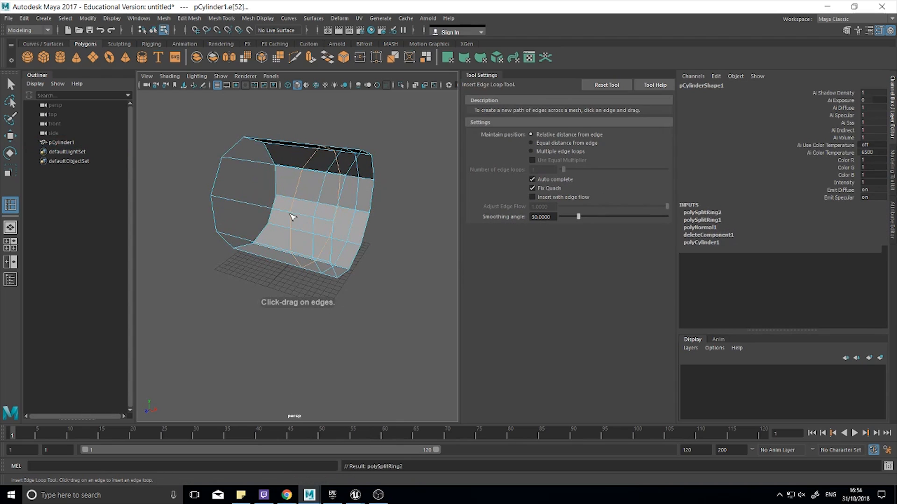
click(261, 207)
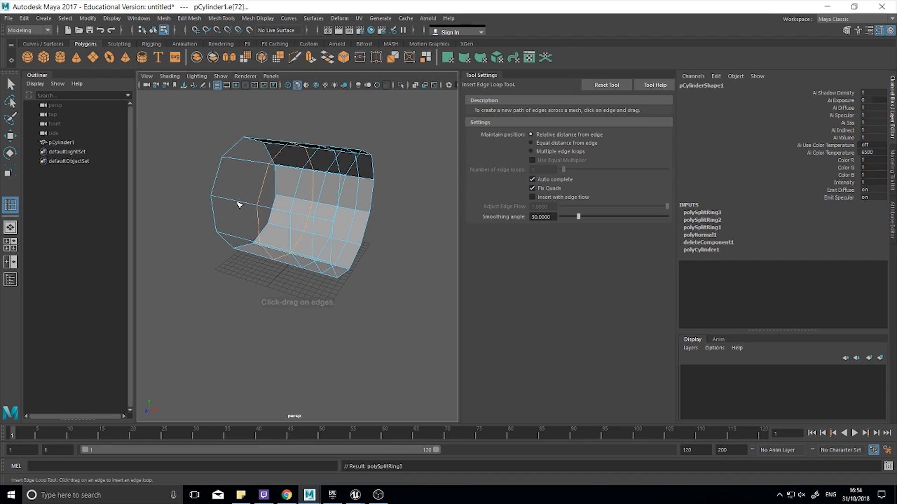
click(237, 204)
mouse_move(259, 239)
alt+mouse_down()
mouse_move(299, 233)
mouse_move(260, 240)
alt+mouse_up()
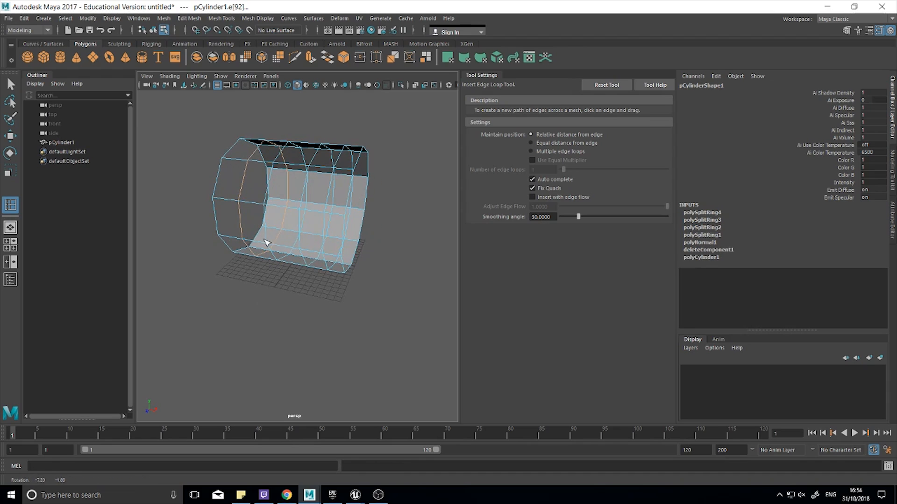
key(q)
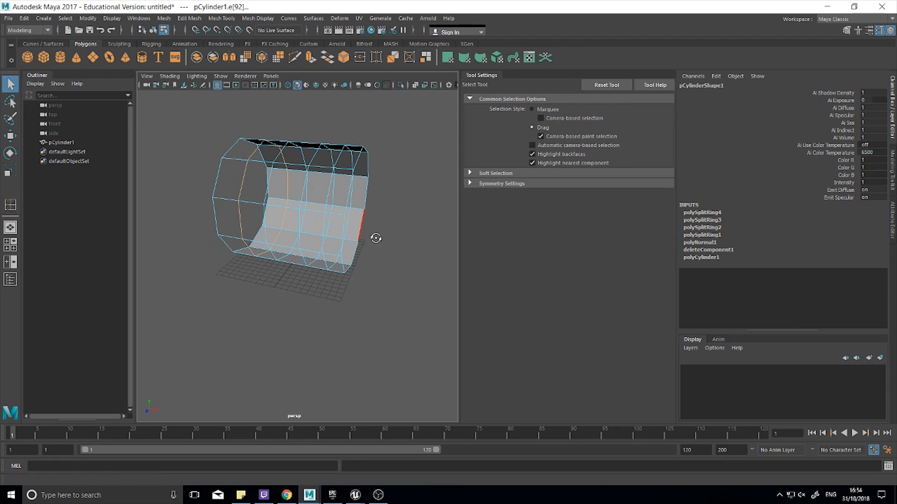
- Turn on soft selection, select a lower vertex on the open end's rim, and set the falloff radius to about 115
alt+drag(374, 236, 327, 225)
click(381, 212)
key(b)
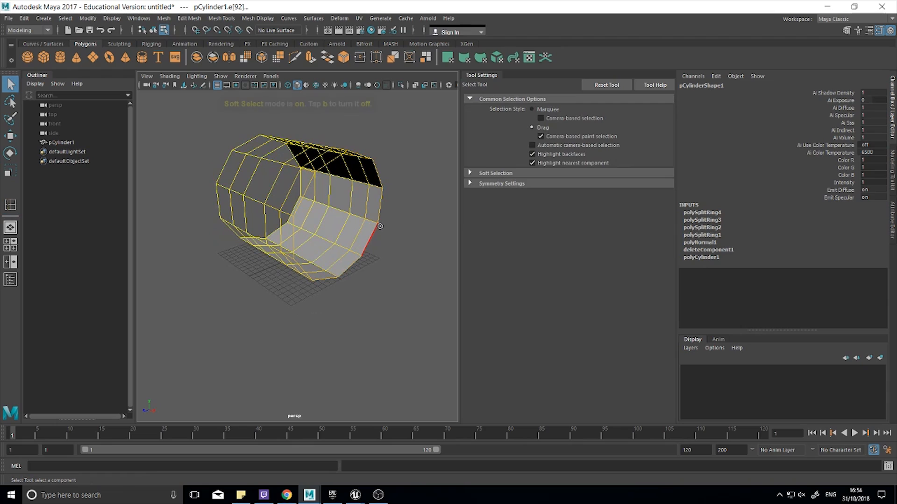
key(w)
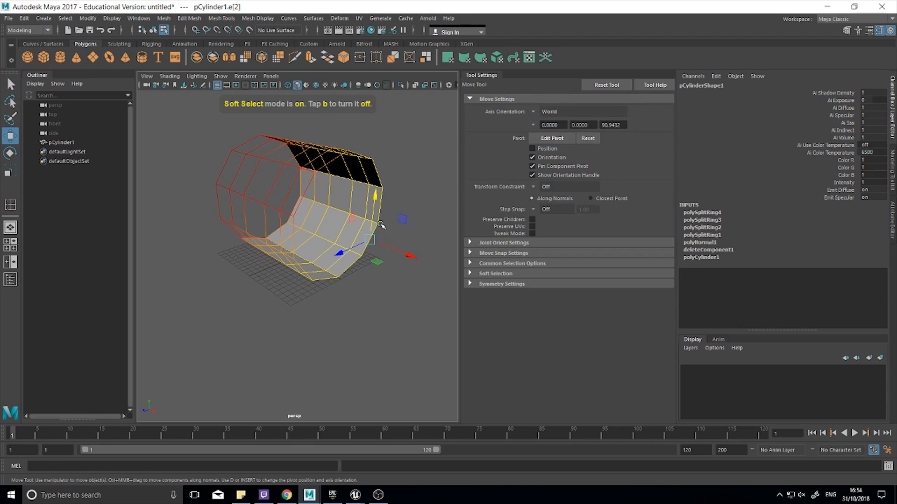
right_drag(373, 228, 333, 222)
click(381, 224)
drag(374, 226, 374, 228)
key(ctrl+z)
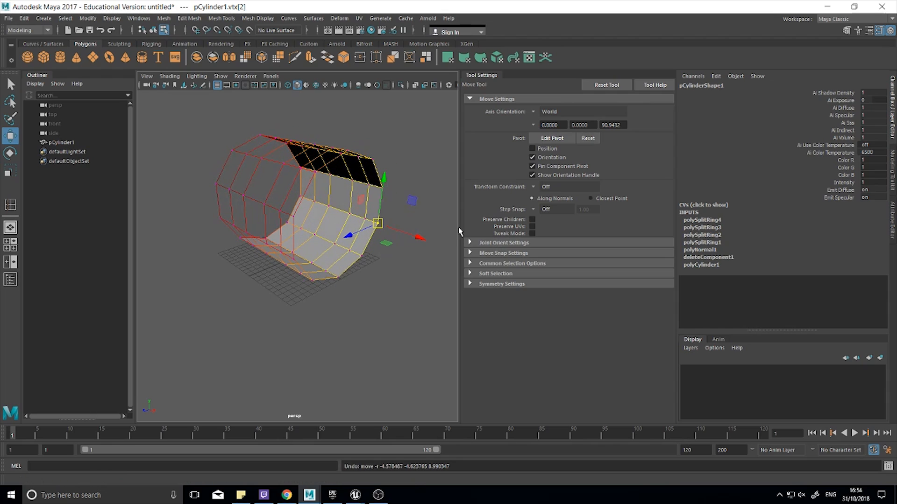
key(b)
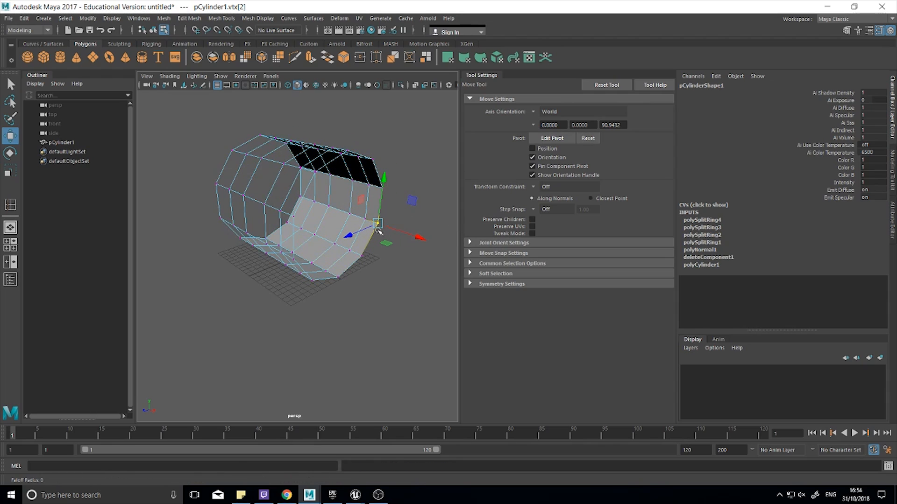
drag(378, 230, 484, 224)
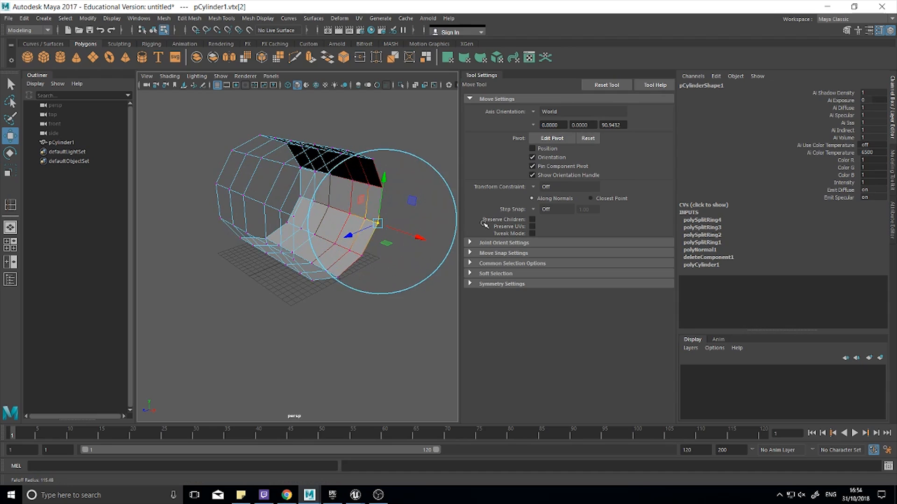
- Try moving the soft-selected rim vertex downward and undo the move
drag(380, 225, 379, 236)
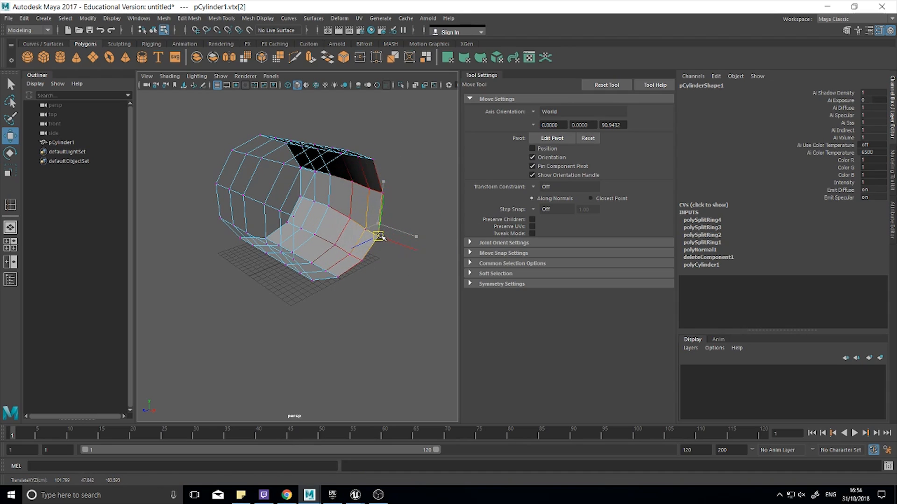
key(ctrl+z)
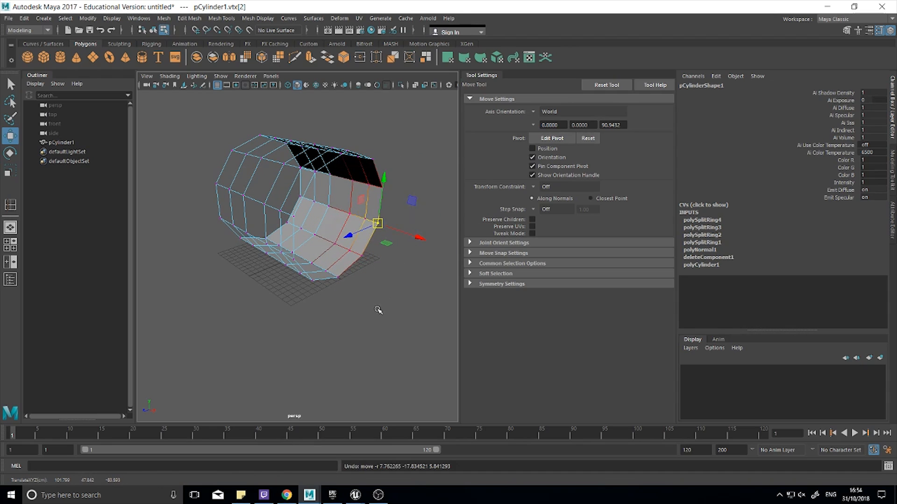
alt+drag(378, 310, 408, 316)
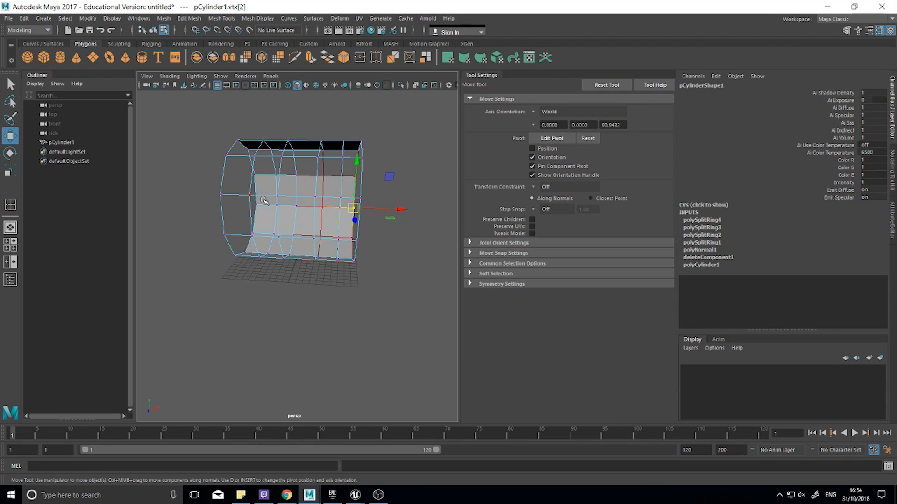
alt+drag(351, 213, 359, 262)
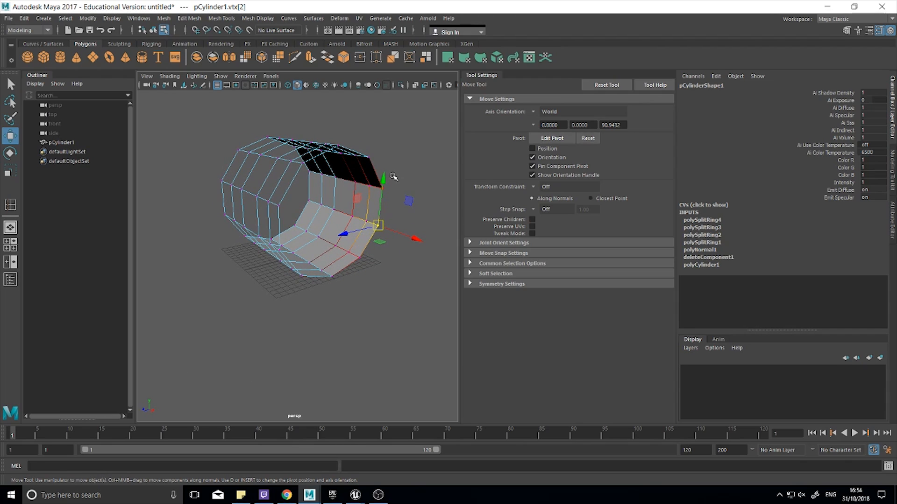
- Pull the selected rim vertex down and outward to about Y 30, Z -132, and pull the opposite side's lower and upper rim vertices outward
drag(394, 177, 392, 209)
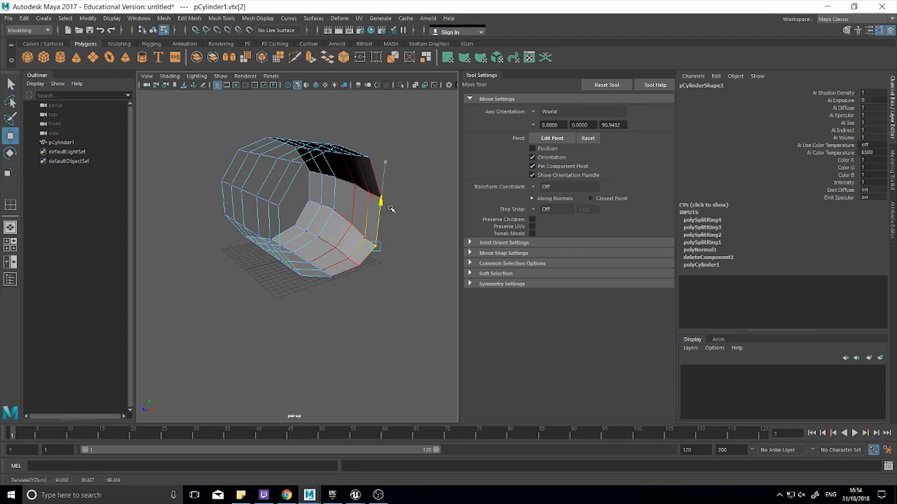
drag(343, 262, 358, 258)
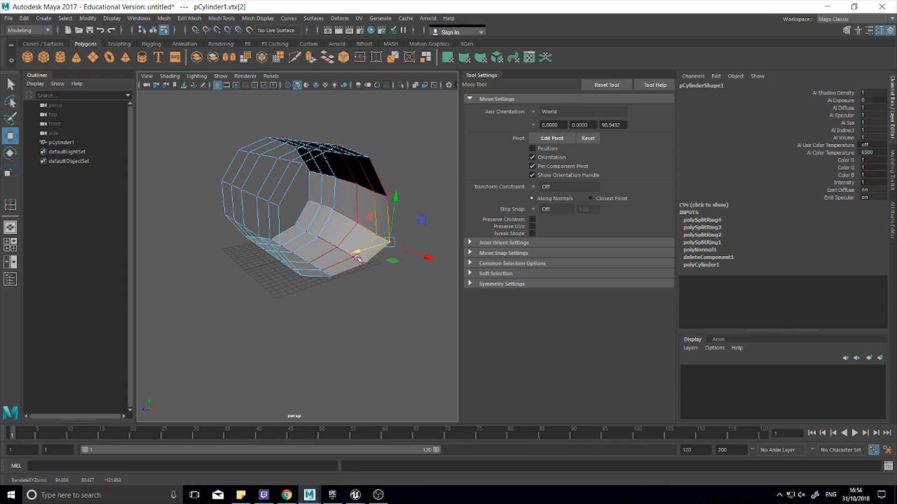
click(301, 276)
drag(263, 289, 239, 296)
click(279, 206)
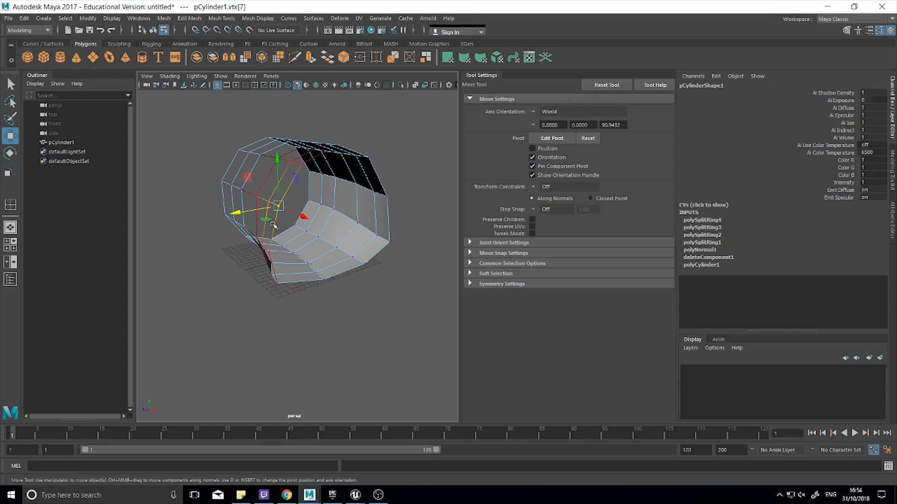
drag(240, 214, 224, 217)
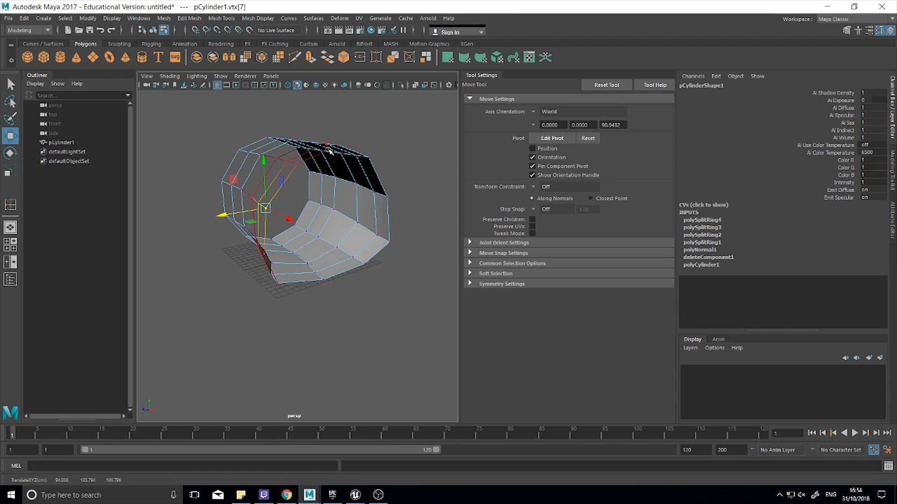
- Lower the top rim vertex to about Y 178 and push its neighbouring rim vertex outward to about Z 61
alt+drag(330, 150, 359, 165)
click(356, 173)
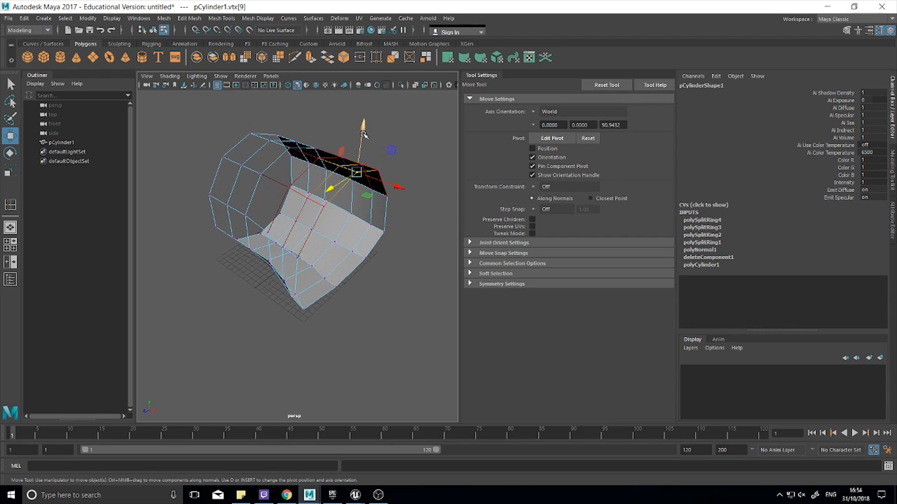
mouse_move(363, 133)
mouse_down()
mouse_move(364, 116)
mouse_move(363, 141)
mouse_up()
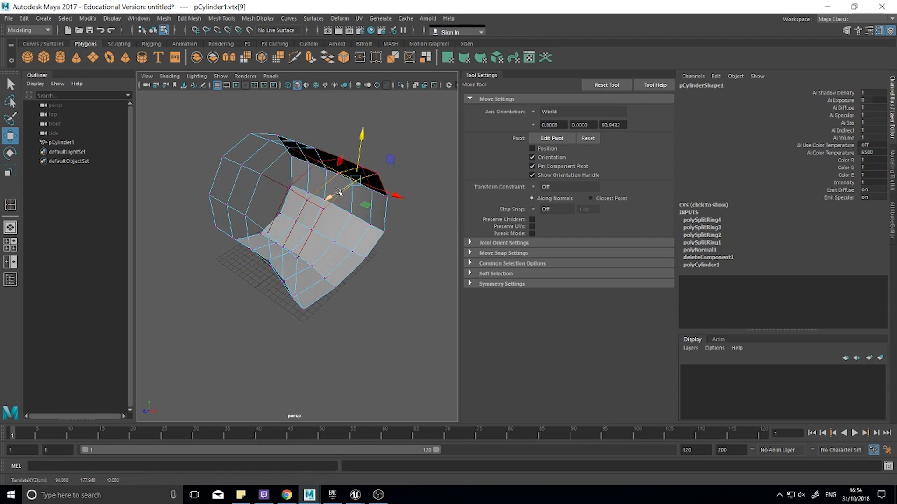
click(325, 208)
drag(298, 226, 296, 230)
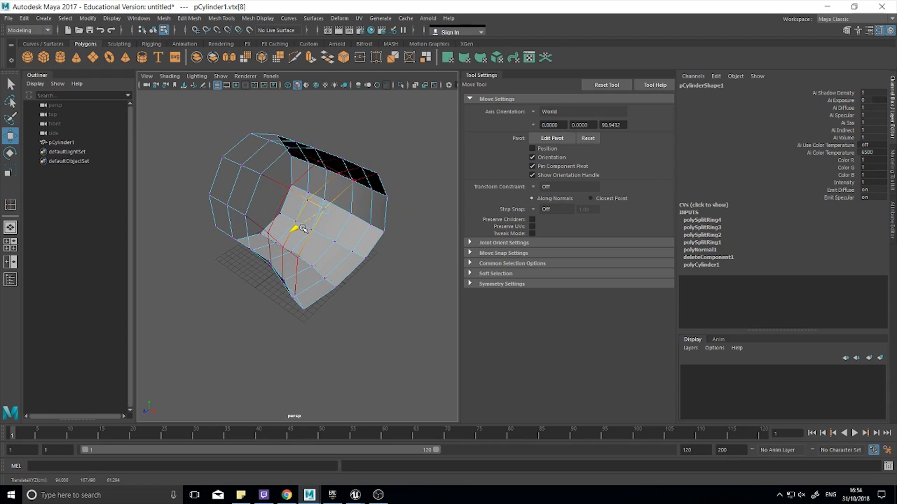
alt+drag(360, 282, 360, 306)
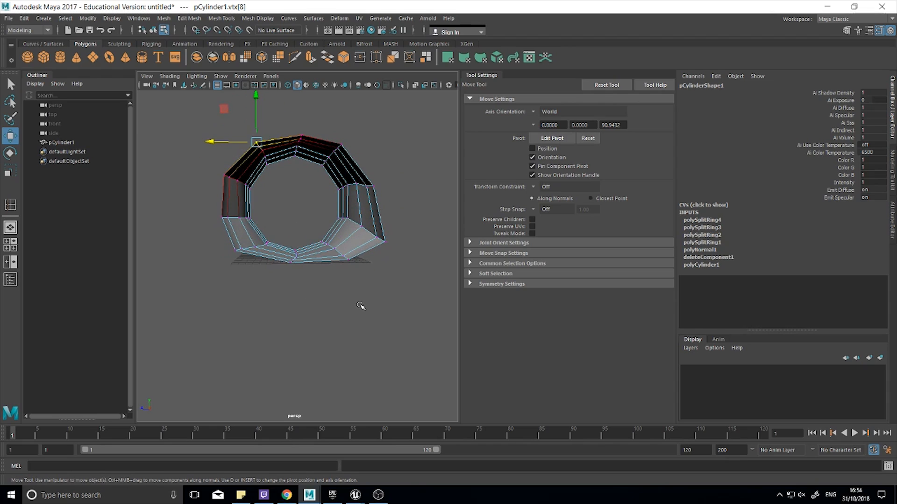
- With soft selection off, select all vertices along the tunnel floor and scale them vertically until the floor is flat
click(258, 252)
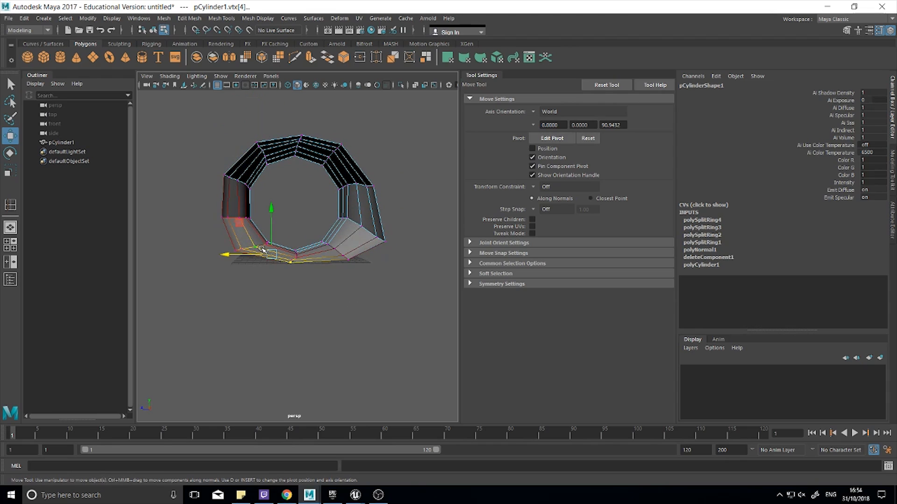
click(495, 254)
click(502, 283)
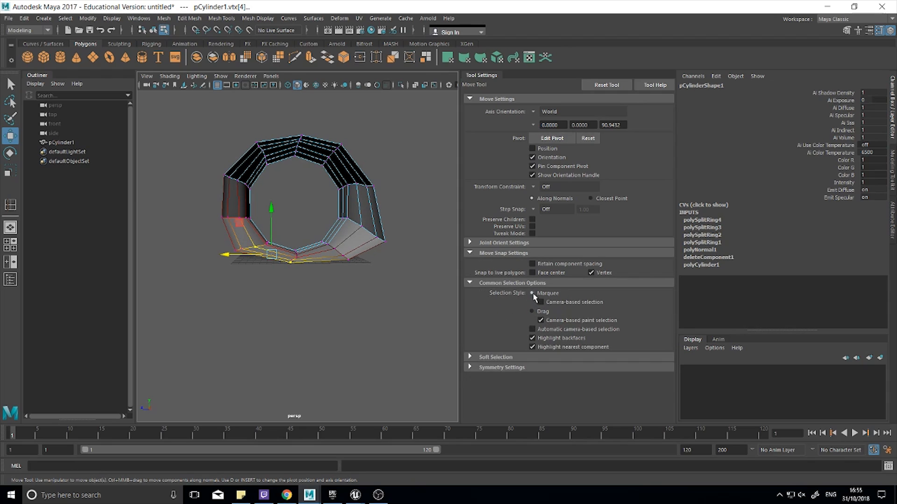
drag(383, 303, 223, 239)
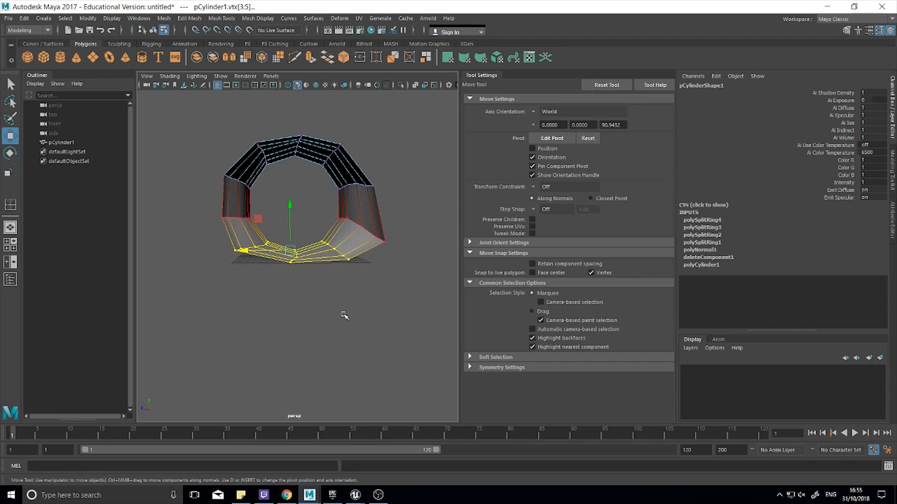
drag(351, 314, 230, 236)
key(r)
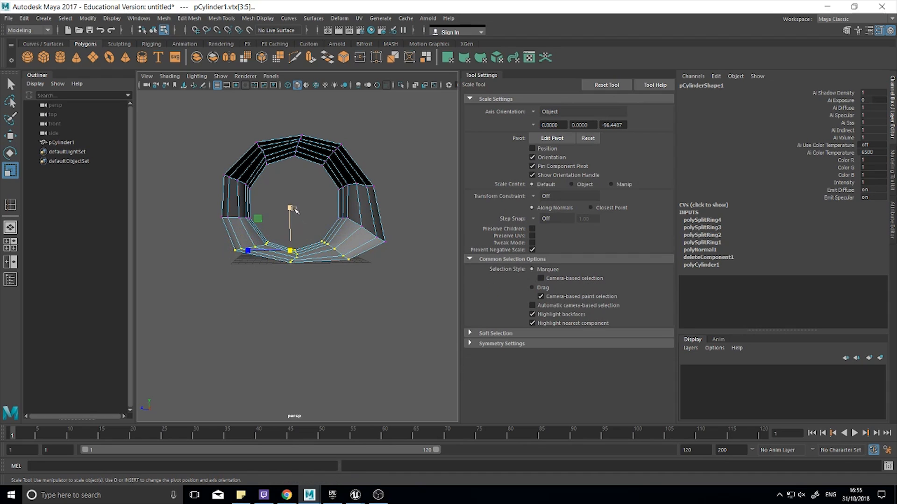
click(326, 307)
- Switch to face selection and delete all faces of the unshaped half of the tunnel
alt+drag(322, 312, 399, 310)
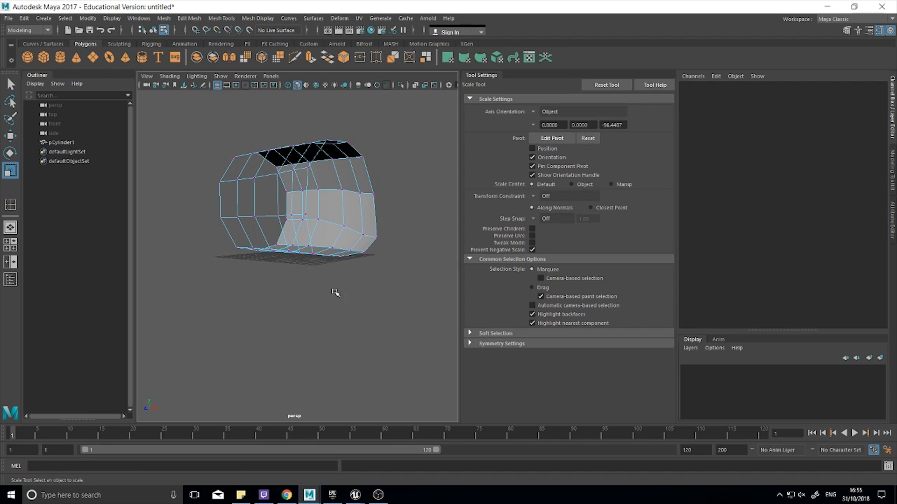
alt+drag(338, 280, 382, 293)
alt+drag(338, 247, 342, 280)
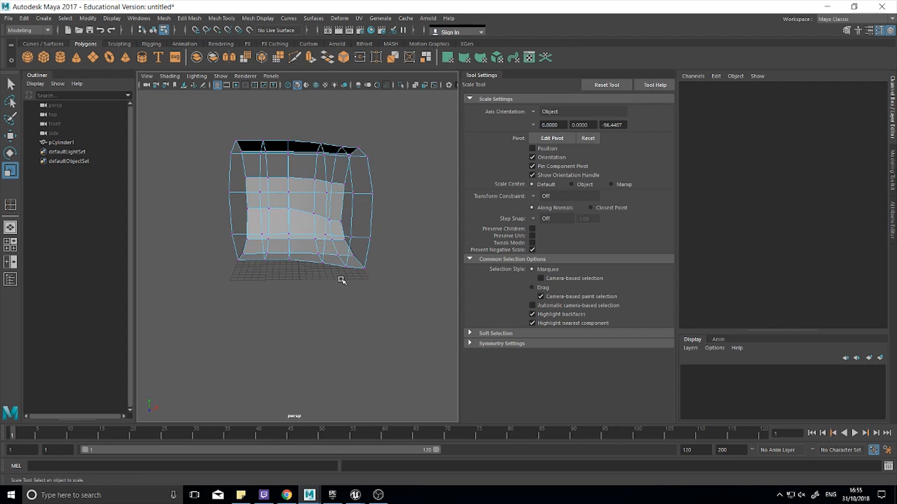
right_drag(264, 160, 268, 185)
drag(228, 132, 280, 292)
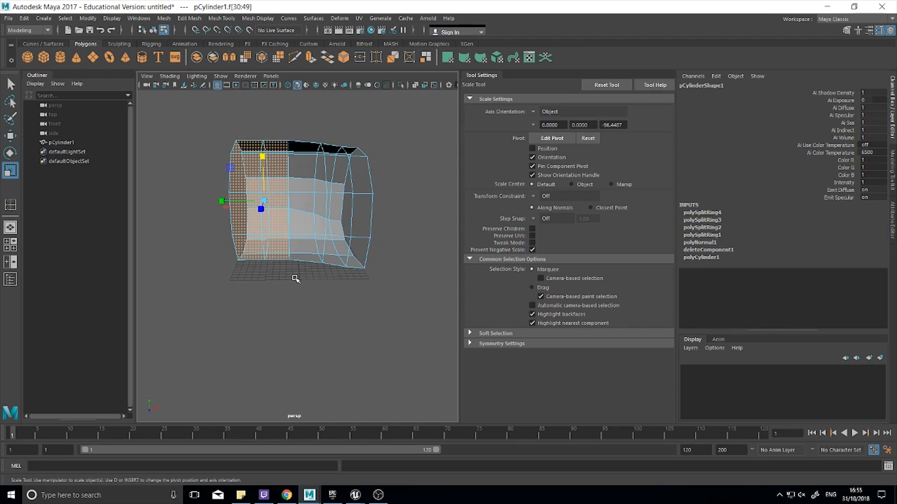
click(295, 279)
alt+drag(342, 274, 299, 287)
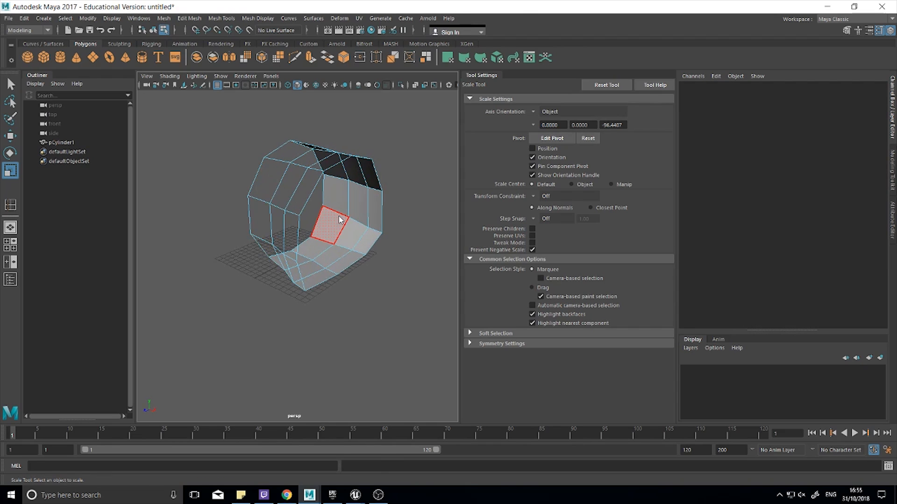
- Return to object mode and move the remaining half's pivot onto its cut edge with point snapping
right_drag(339, 217, 364, 206)
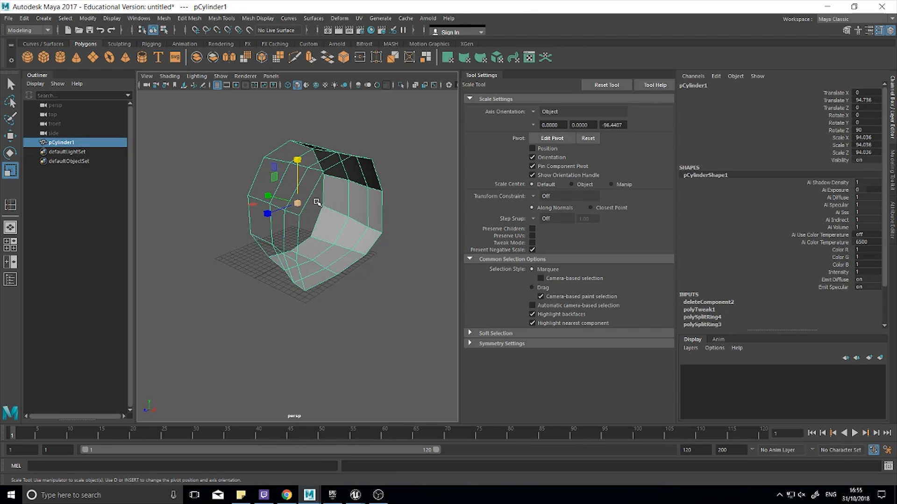
alt+drag(357, 209, 363, 255)
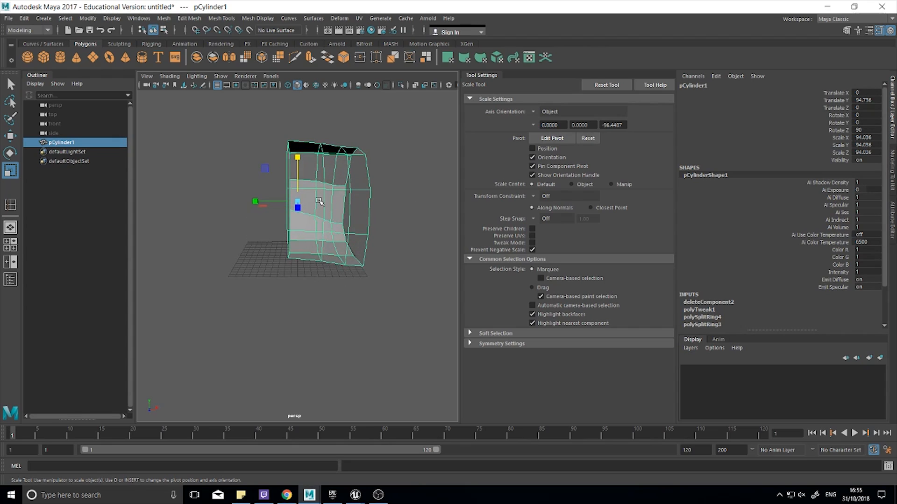
key(d)
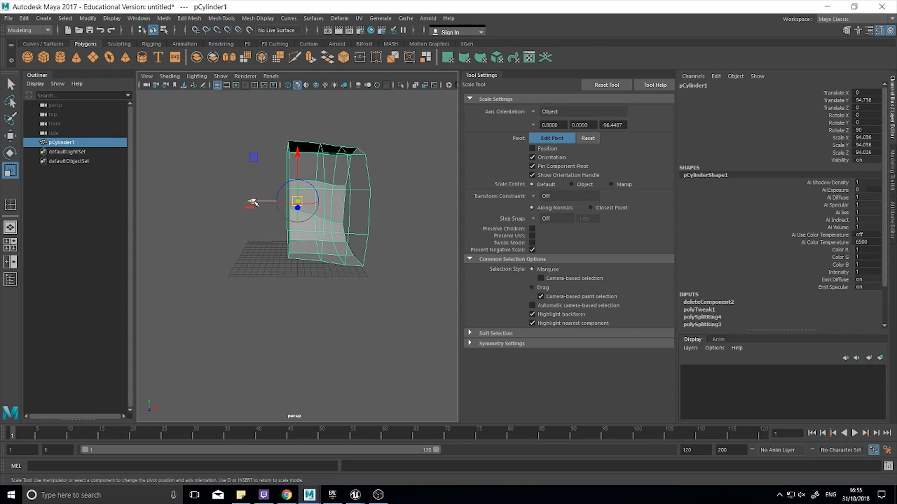
click(217, 31)
drag(253, 204, 244, 202)
click(217, 31)
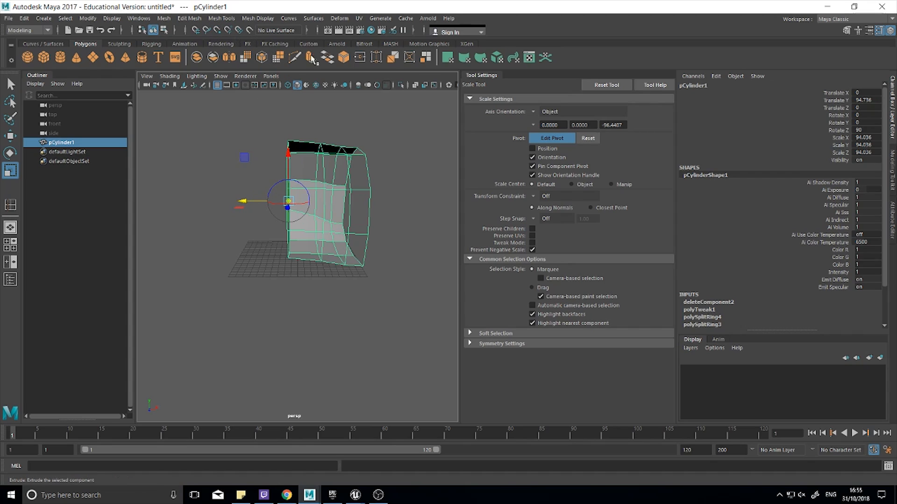
key(d)
- Try a Duplicate Special instance of the tunnel half with an X scale of -1, and undo the duplicate
mouse_move(321, 329)
alt+mouse_down()
mouse_move(358, 330)
mouse_move(271, 326)
mouse_move(323, 335)
alt+mouse_up()
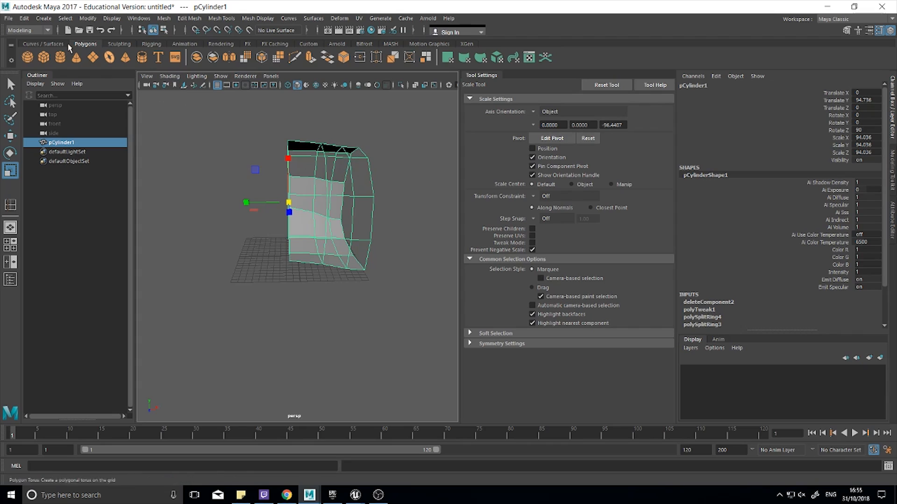
click(24, 19)
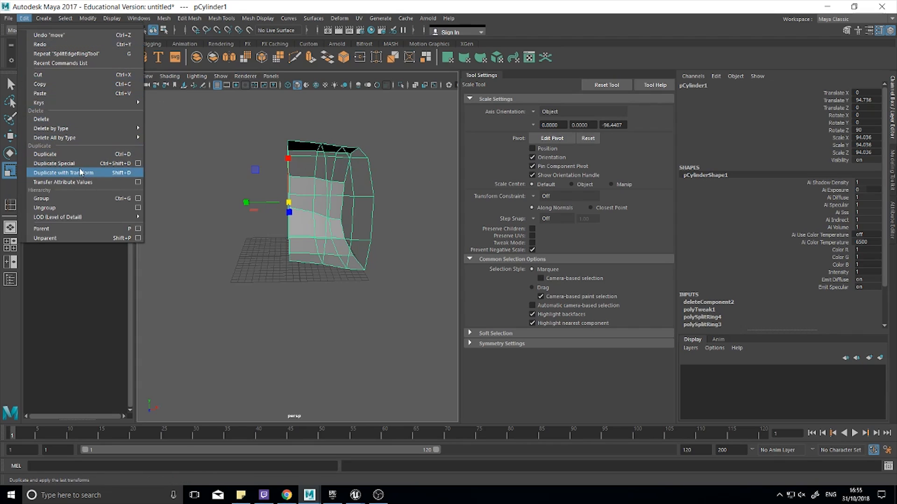
click(139, 167)
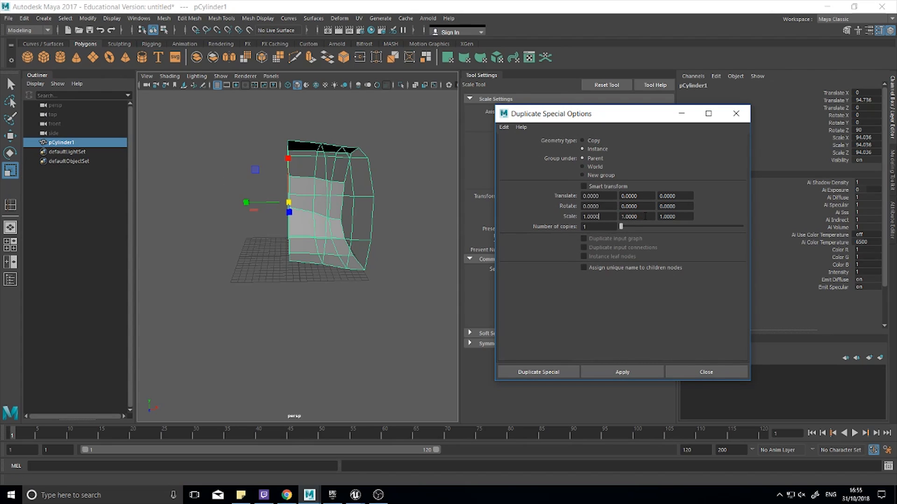
click(645, 217)
click(616, 373)
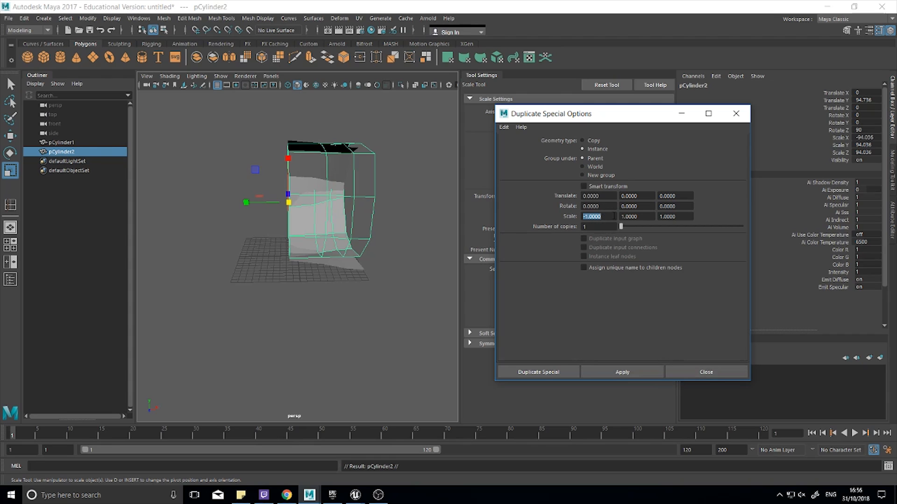
click(706, 372)
key(ctrl+z)
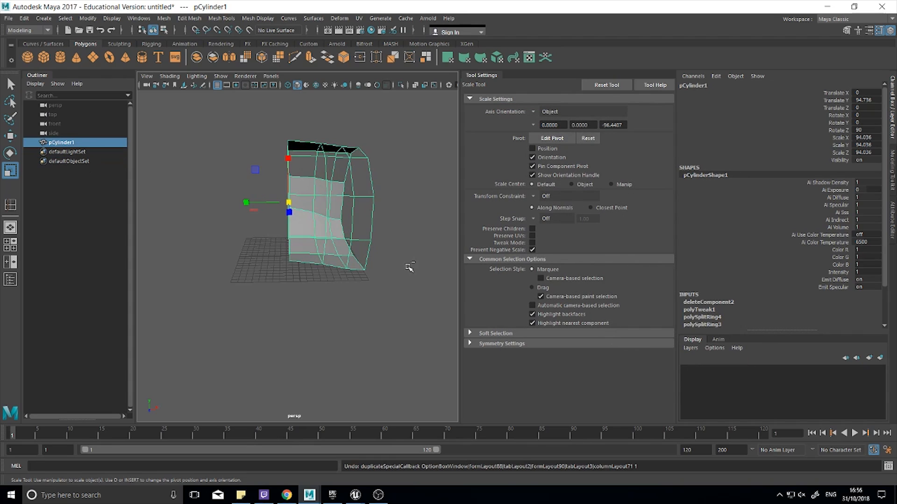
- Mirror the tunnel half with a Duplicate Special instance, using scale 1 in X, -1 in Y and 1 in Z
click(24, 18)
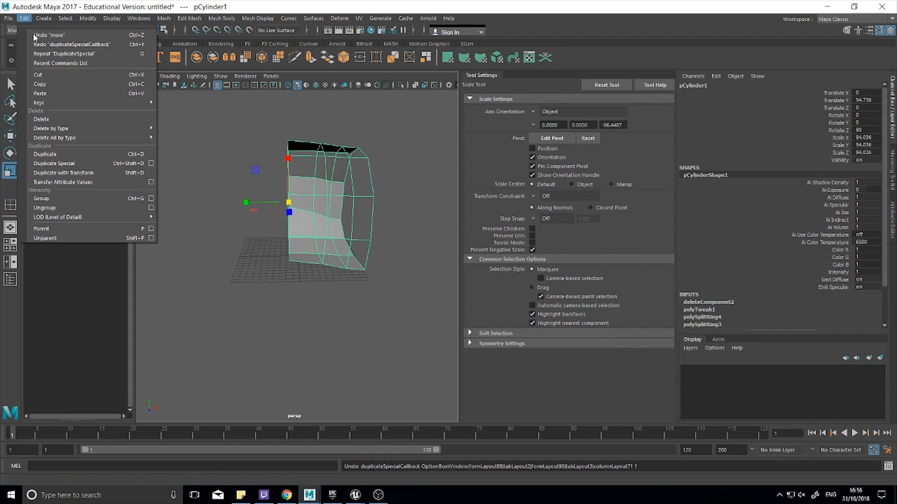
click(151, 165)
drag(609, 218, 503, 217)
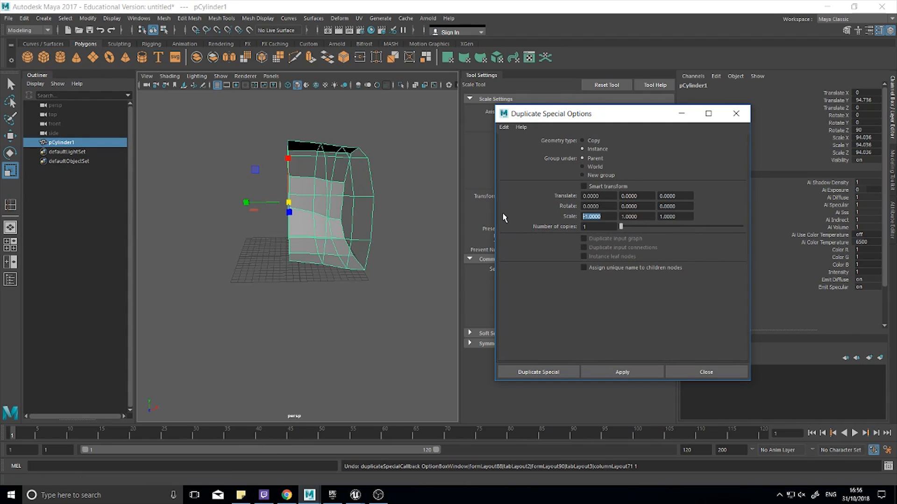
text(1)
key(Tab)
click(623, 372)
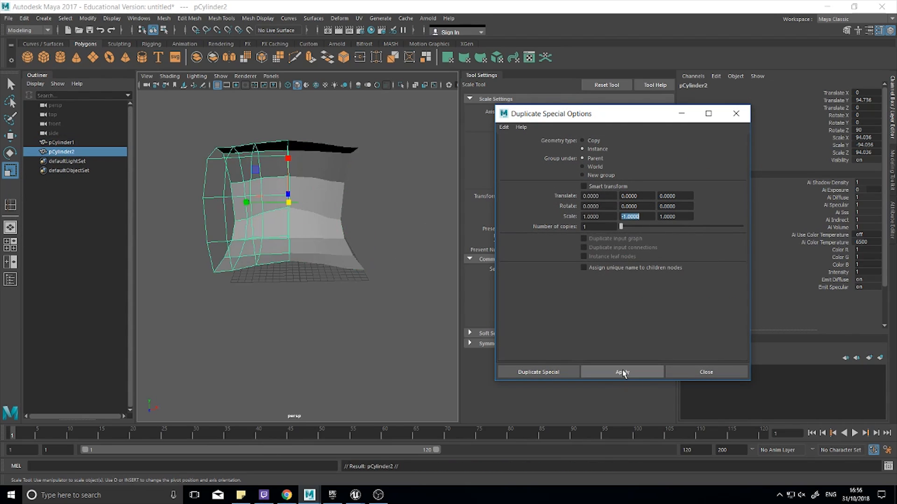
click(722, 370)
click(385, 268)
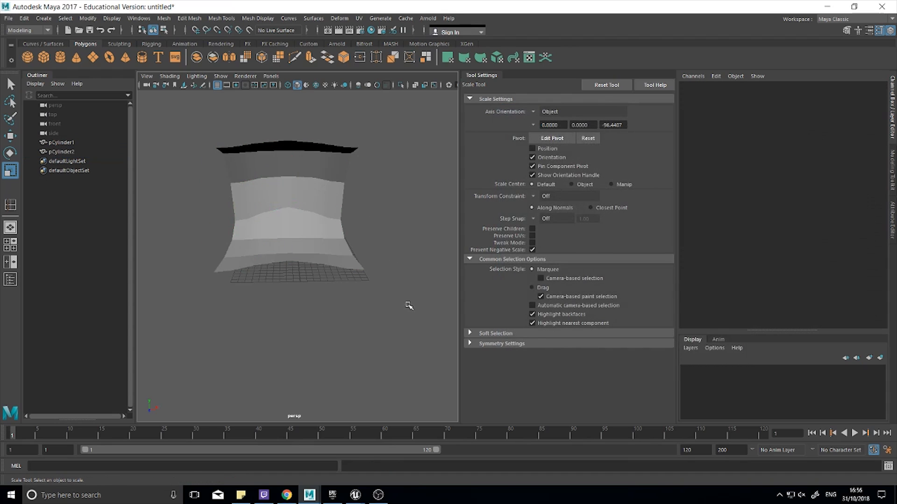
- Select both mirrored tunnel halves and combine them into a single mesh
alt+drag(407, 304, 357, 170)
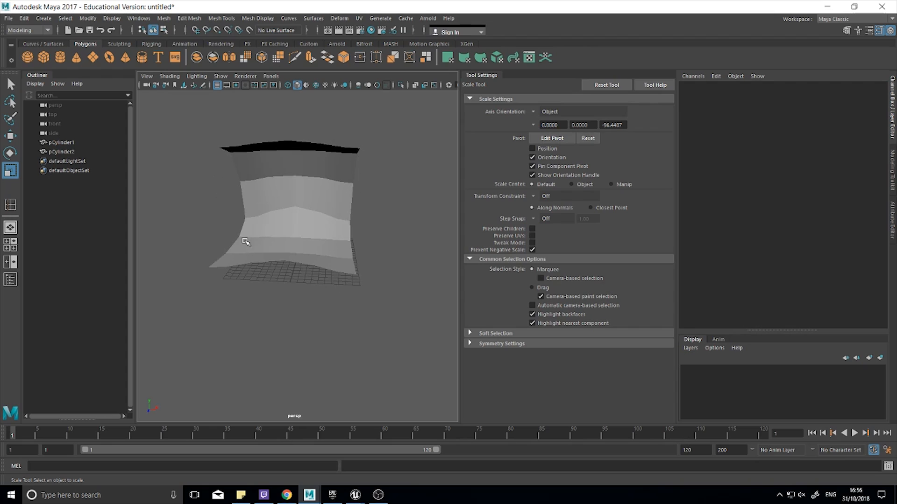
alt+drag(245, 241, 314, 335)
click(330, 201)
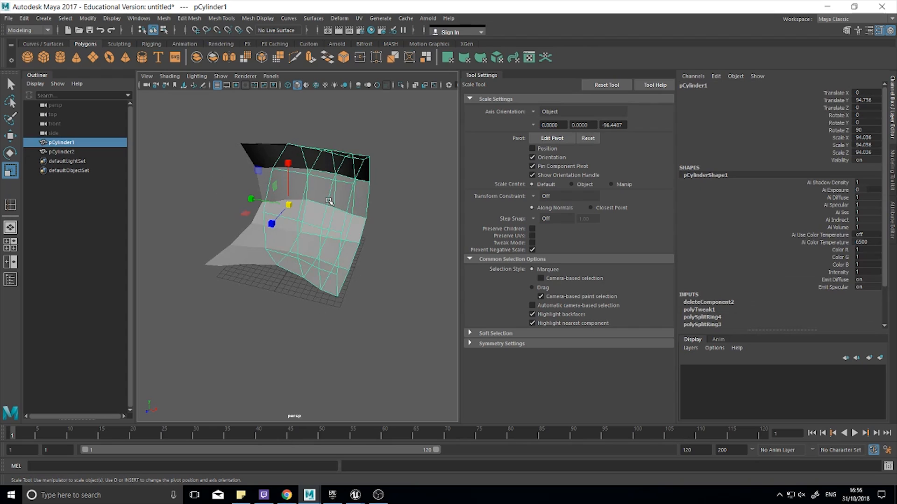
click(266, 152)
click(309, 176)
shift+click(232, 203)
click(168, 19)
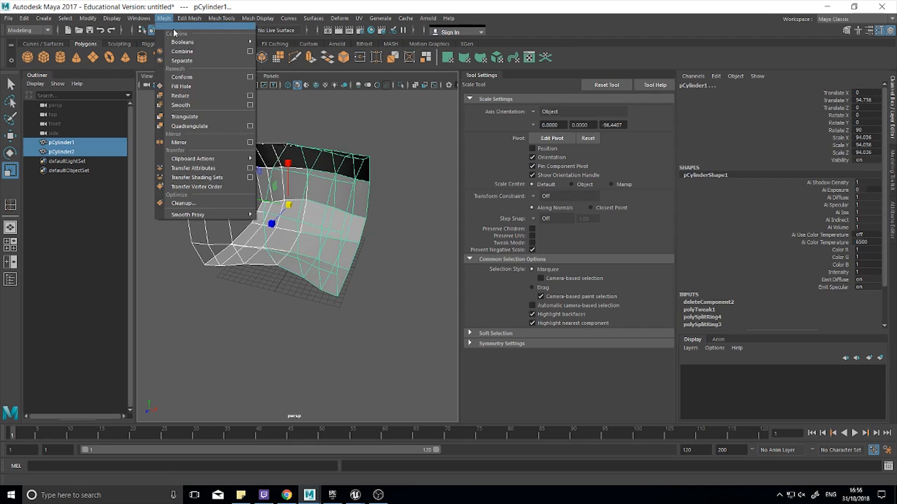
click(193, 53)
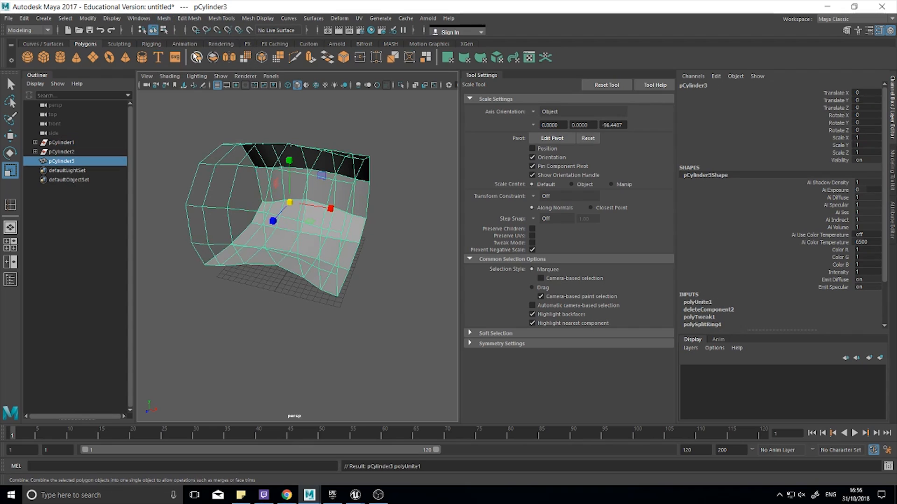
click(338, 352)
- Select every edge of the combined tunnel mesh and soften the edges
alt+drag(338, 353, 292, 332)
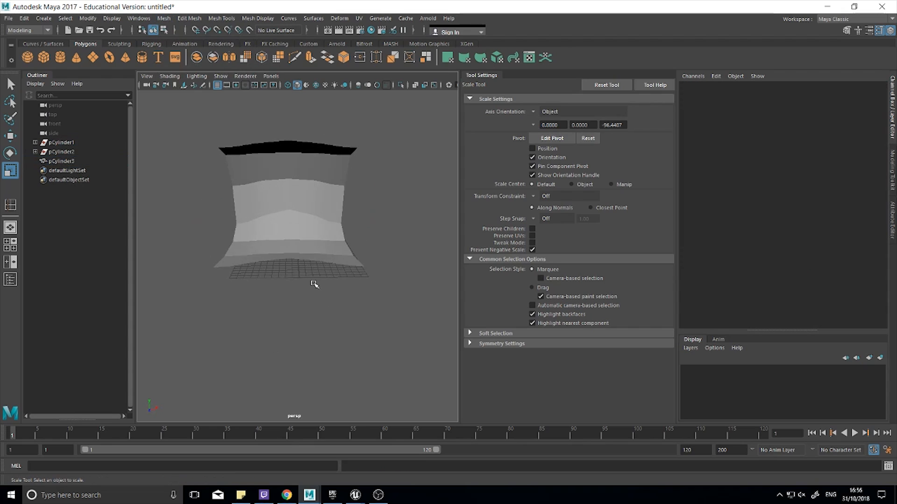
right_drag(306, 234, 304, 200)
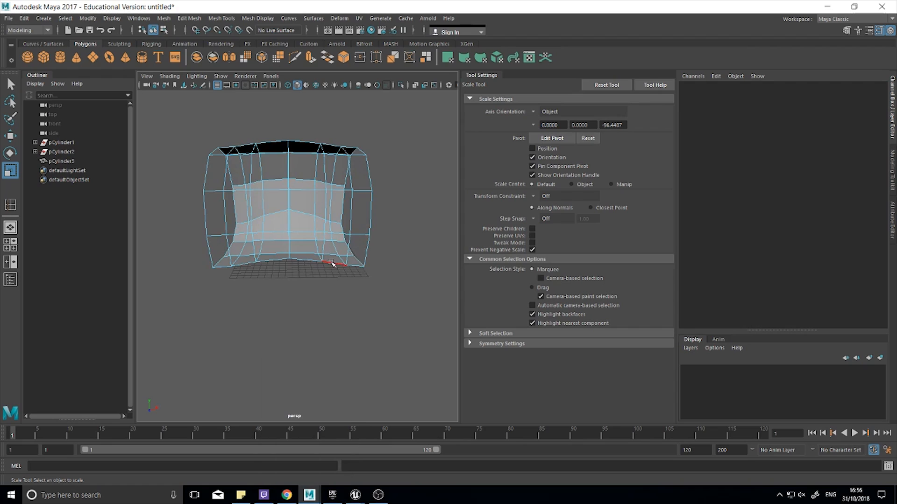
drag(378, 322, 291, 232)
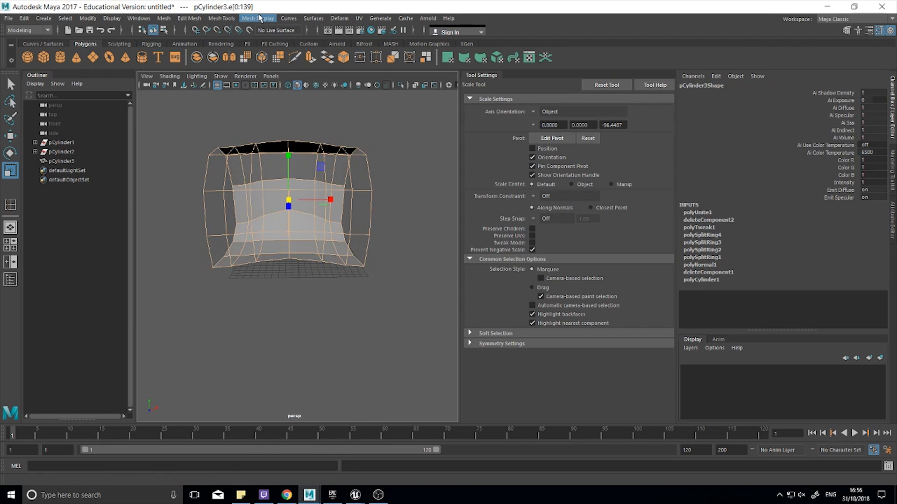
click(257, 19)
click(276, 110)
click(392, 281)
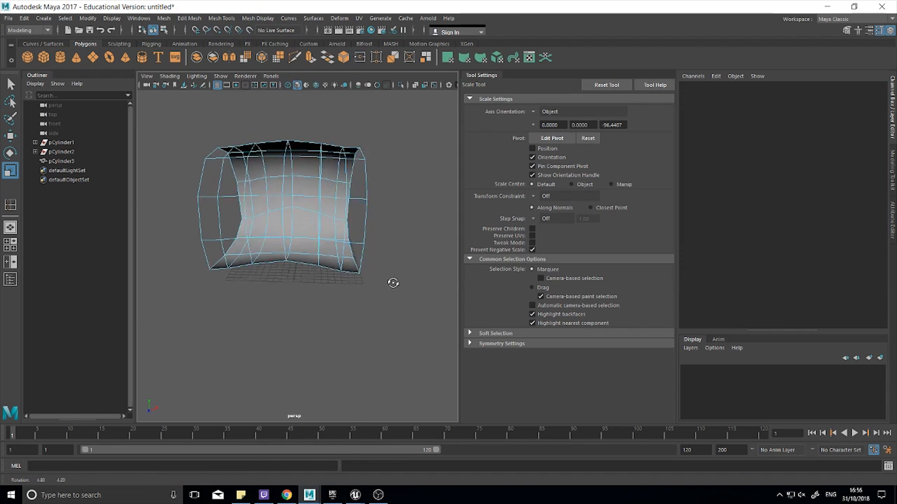
- Select the lengthwise edge loops where the floor meets both walls and harden them
alt+drag(394, 282, 302, 283)
right_drag(306, 244, 322, 201)
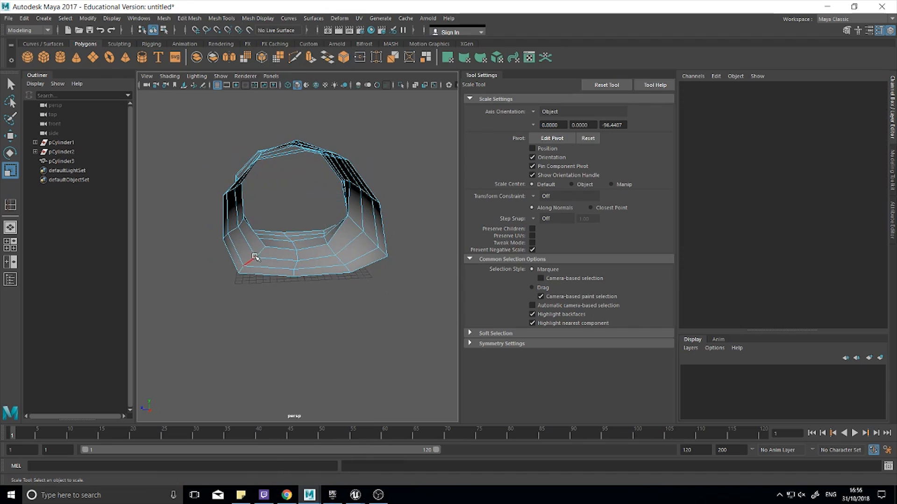
click(260, 253)
shift+click(336, 250)
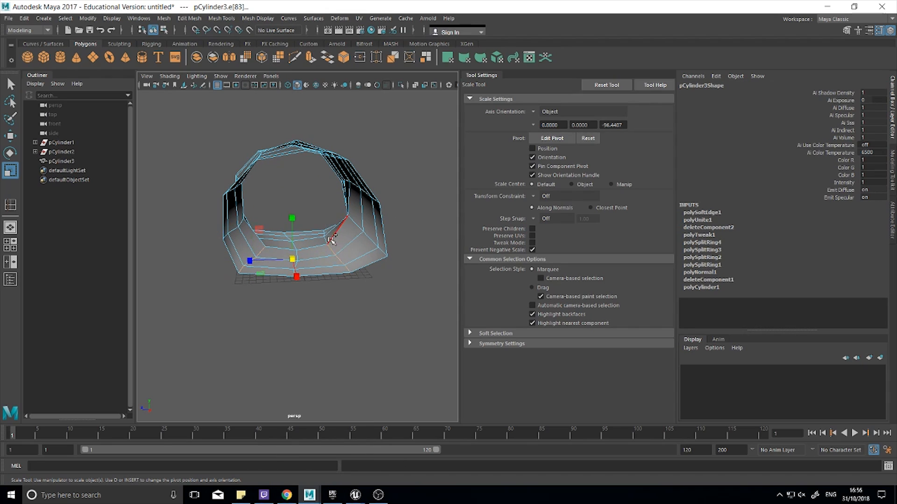
shift+click(325, 240)
alt+drag(325, 240, 276, 226)
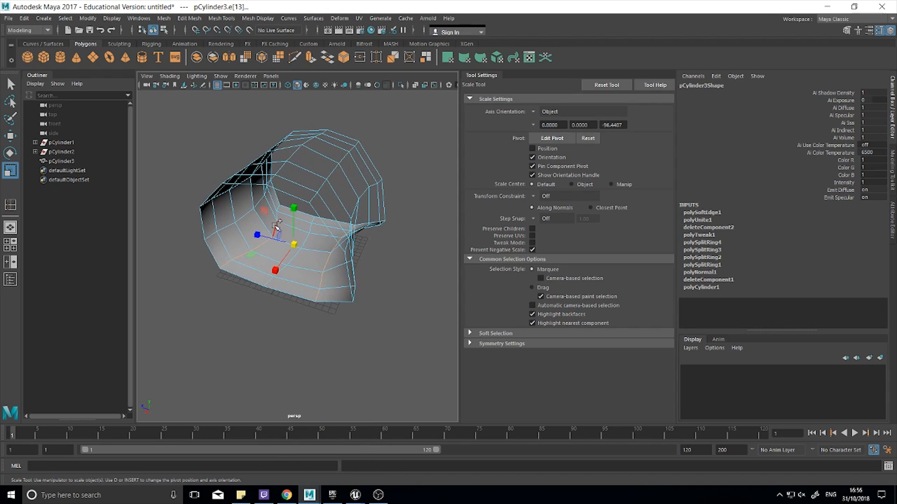
click(257, 18)
click(274, 104)
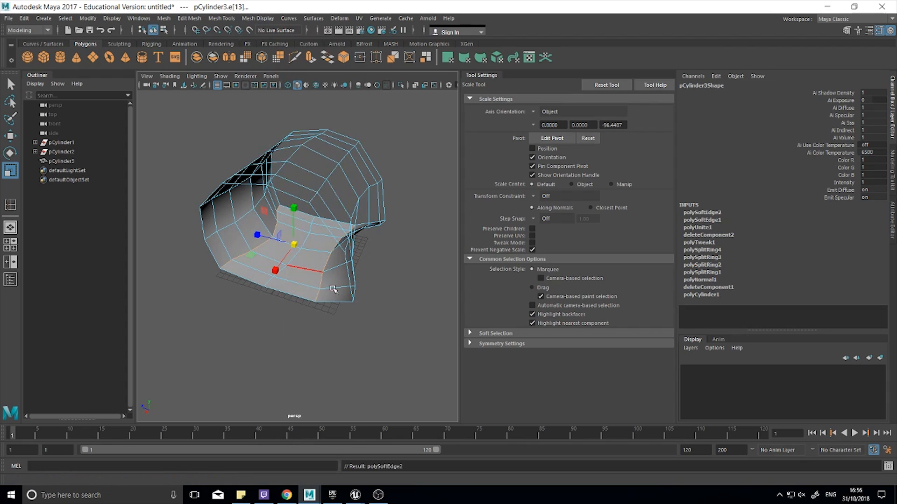
- Return to object mode and inspect the shading of the floor and walls up close inside the tunnel
alt+drag(299, 234, 326, 234)
right_drag(339, 209, 384, 192)
click(420, 215)
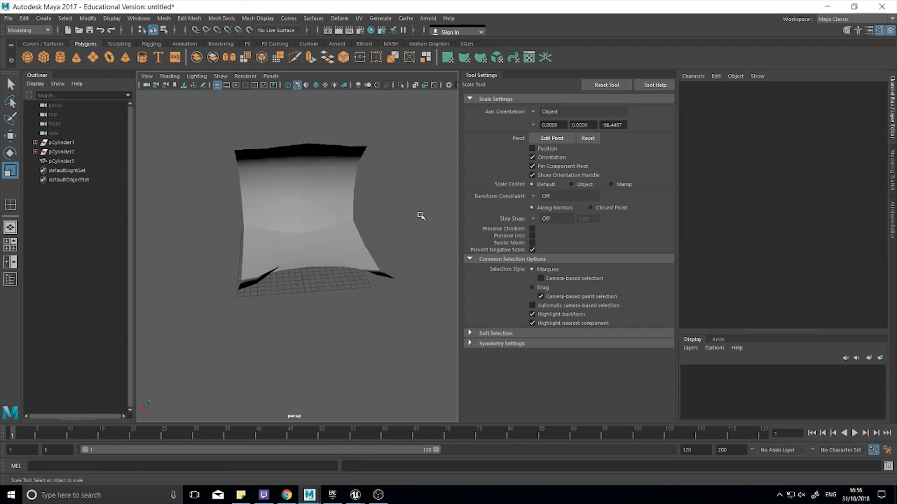
alt+drag(409, 264, 368, 262)
scroll(338, 225, up, 5)
scroll(338, 225, up, 2)
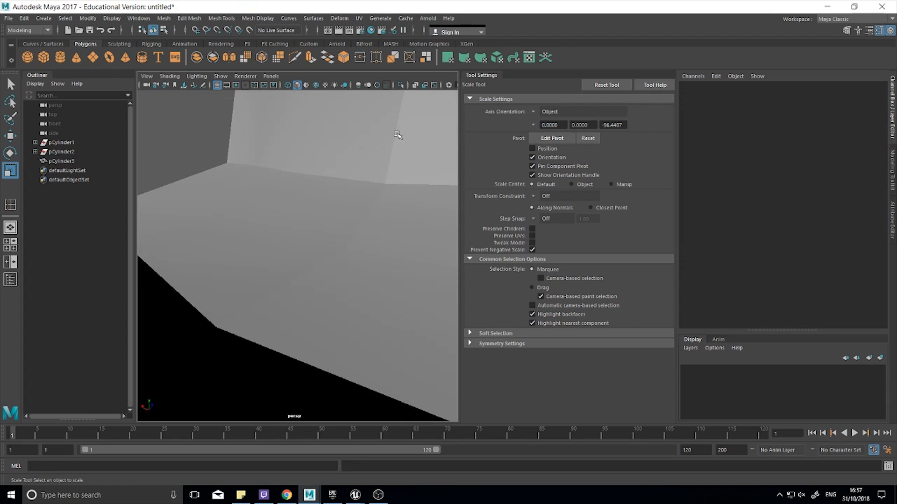
- Select the vertices along the centre seam between the two tunnel halves and merge them
scroll(378, 182, down, 3)
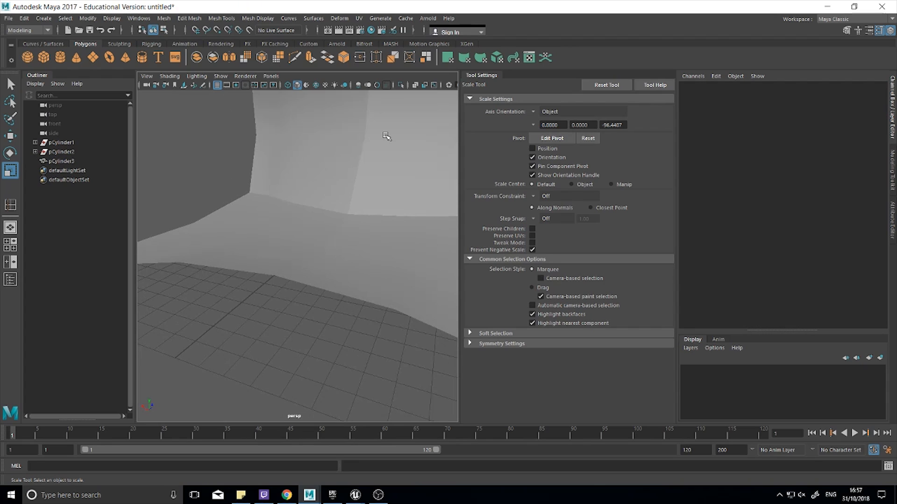
alt+drag(386, 140, 315, 253)
scroll(327, 200, down, 3)
right_drag(306, 187, 274, 181)
drag(294, 128, 321, 289)
click(189, 18)
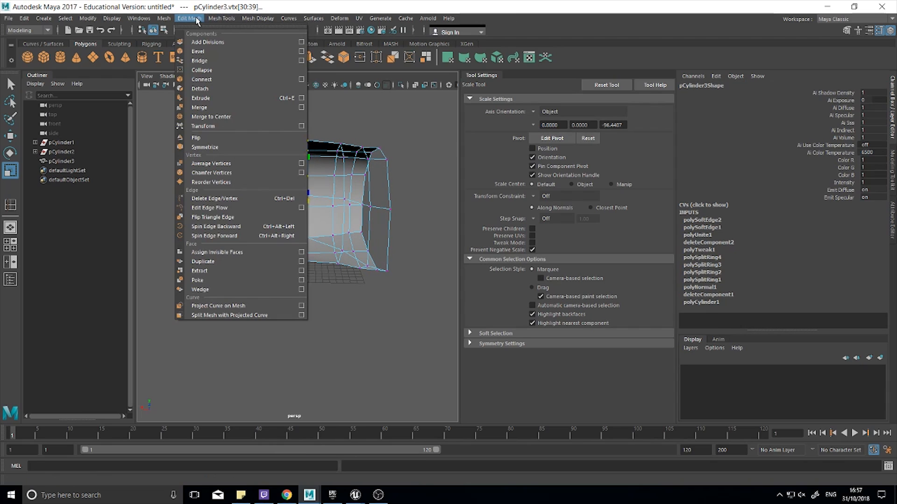
click(201, 108)
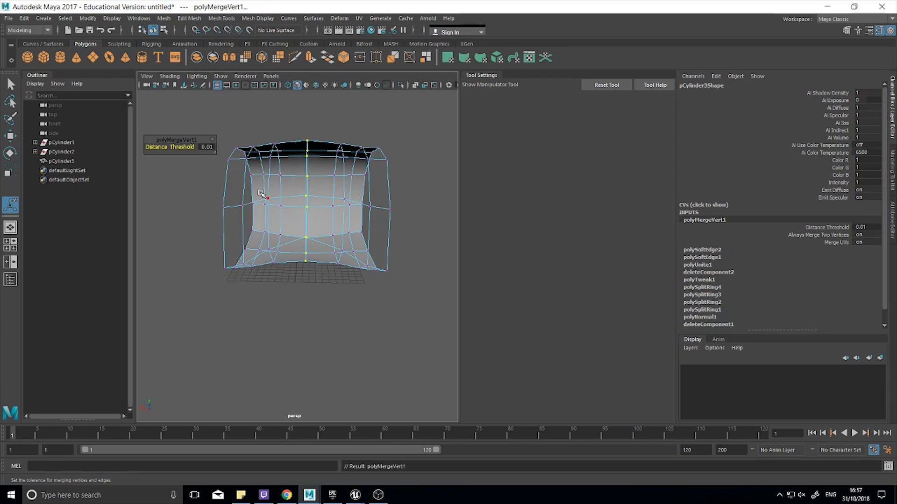
click(346, 315)
alt+drag(346, 314, 318, 244)
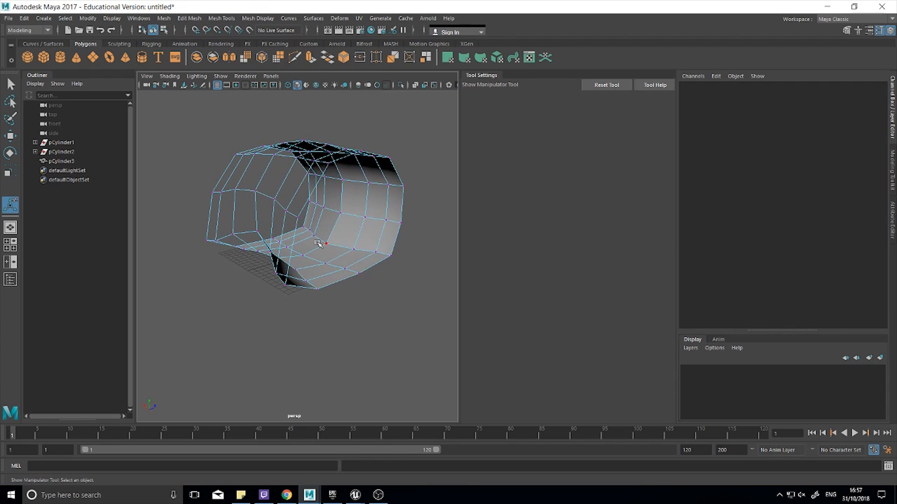
- Soften the edge loop around the tunnel's centre seam, return to object mode and check the shading
right_drag(358, 199, 362, 198)
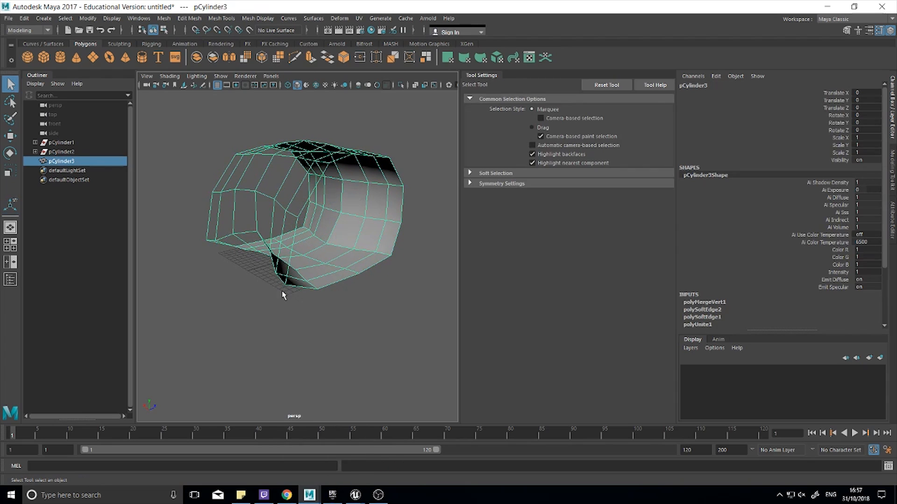
right_drag(341, 229, 311, 224)
double_click(339, 220)
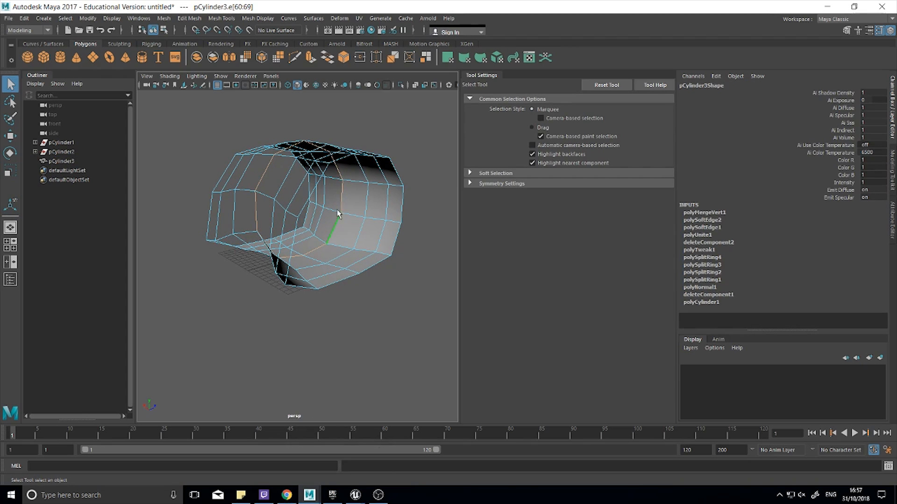
click(222, 21)
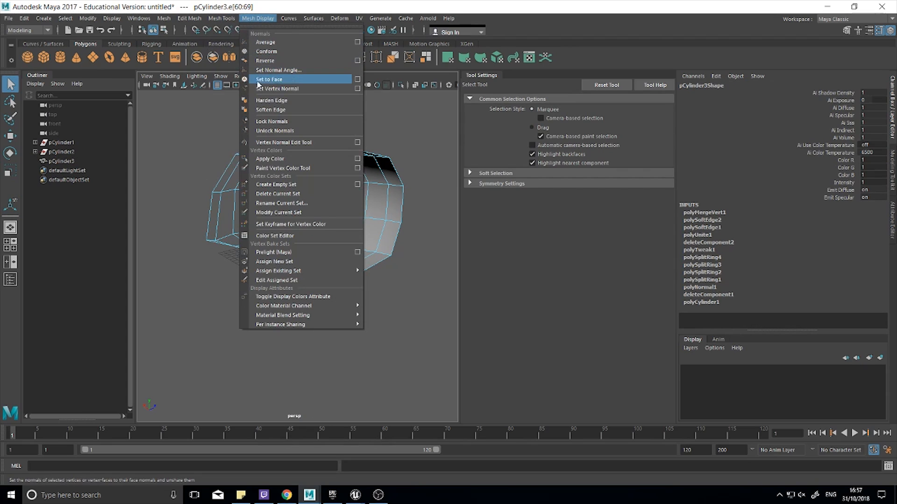
click(280, 109)
click(421, 291)
right_drag(367, 226, 405, 211)
click(415, 306)
alt+drag(387, 309, 352, 249)
click(284, 184)
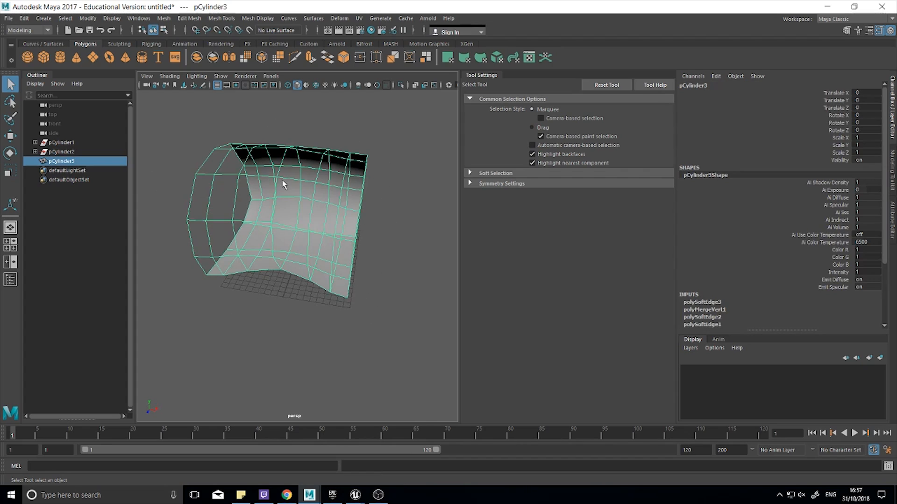
alt+drag(218, 222, 320, 291)
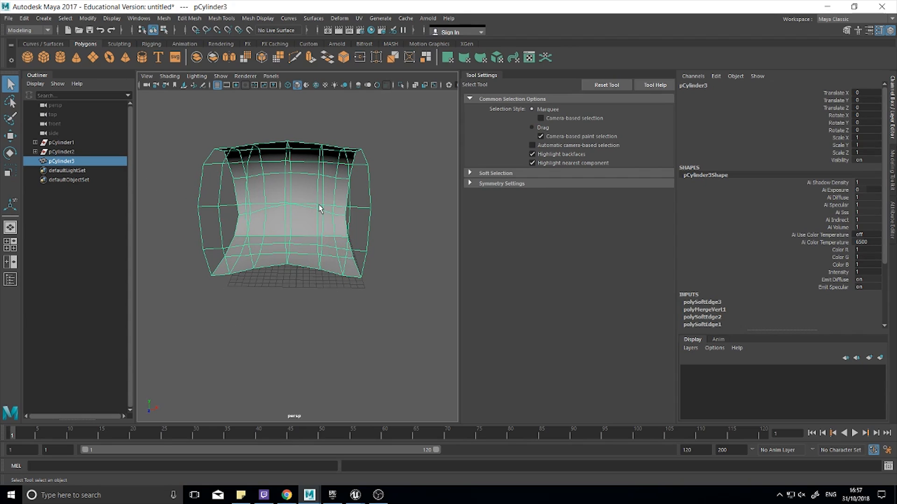
- Select all vertices around both open ends of the tunnel and lock their X, Y and Z values
right_drag(319, 205, 287, 205)
alt+drag(407, 309, 351, 137)
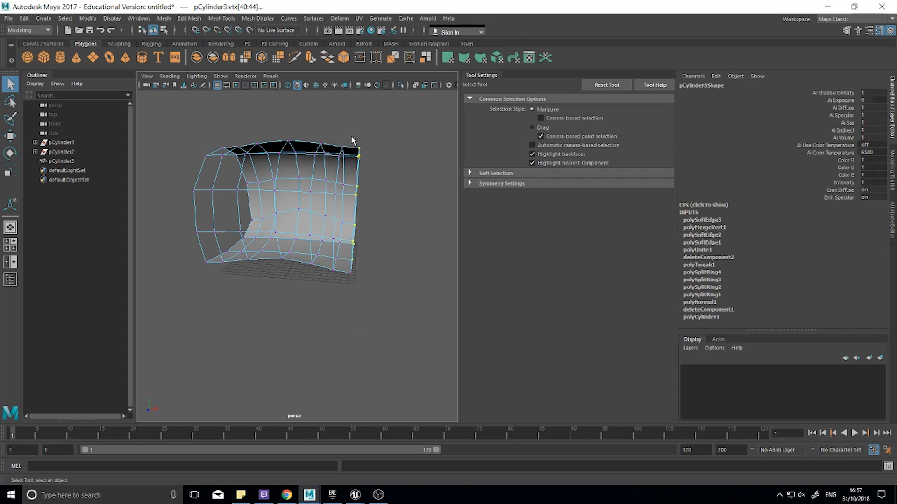
alt+drag(375, 303, 372, 290)
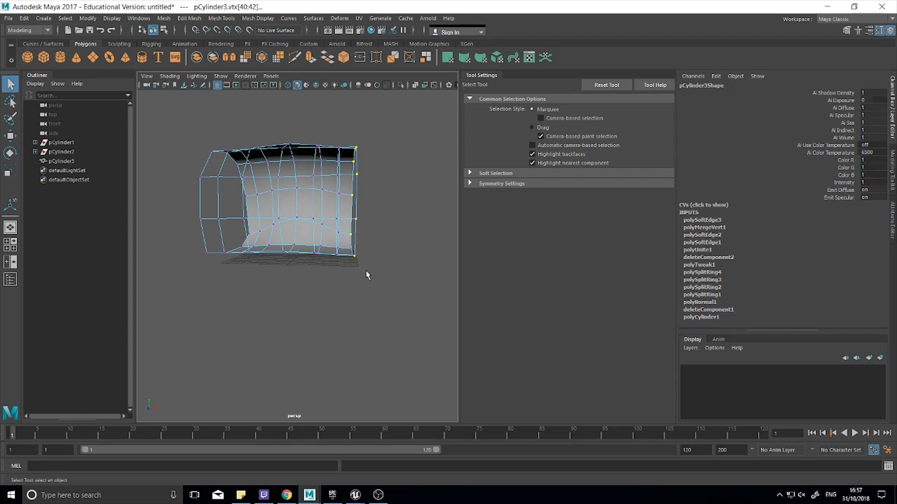
click(375, 279)
drag(387, 301, 348, 130)
mouse_move(297, 292)
alt+mouse_down()
mouse_move(320, 296)
mouse_move(306, 288)
alt+mouse_up()
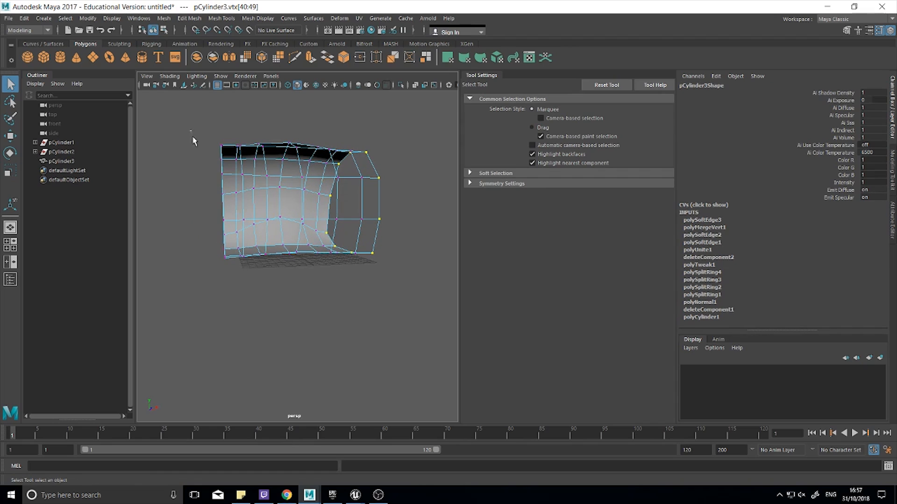
drag(194, 141, 231, 279)
click(705, 205)
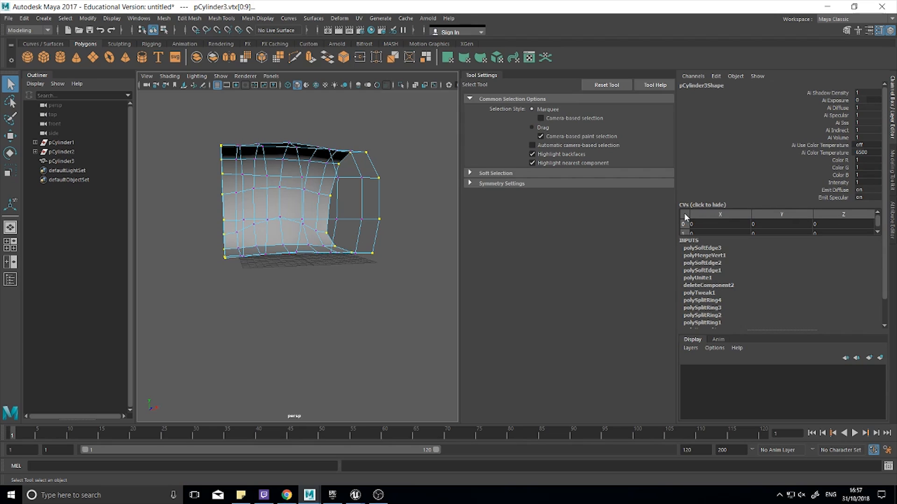
click(684, 213)
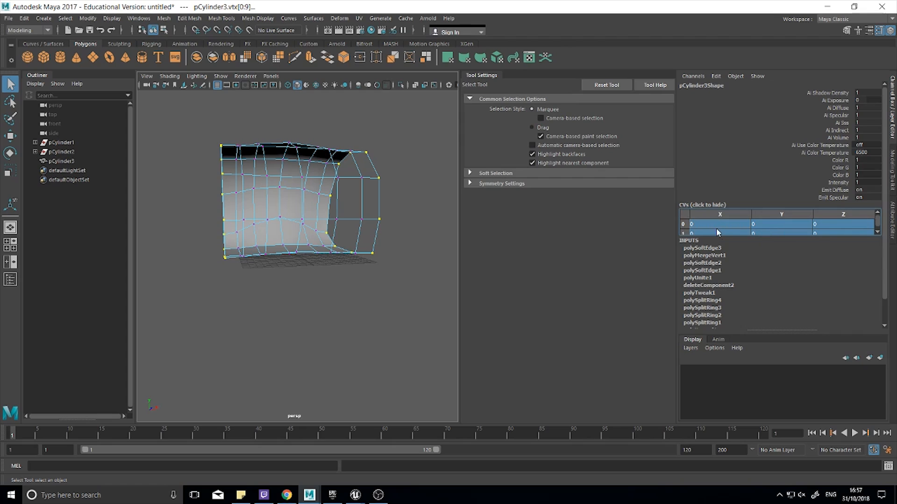
right_click(684, 214)
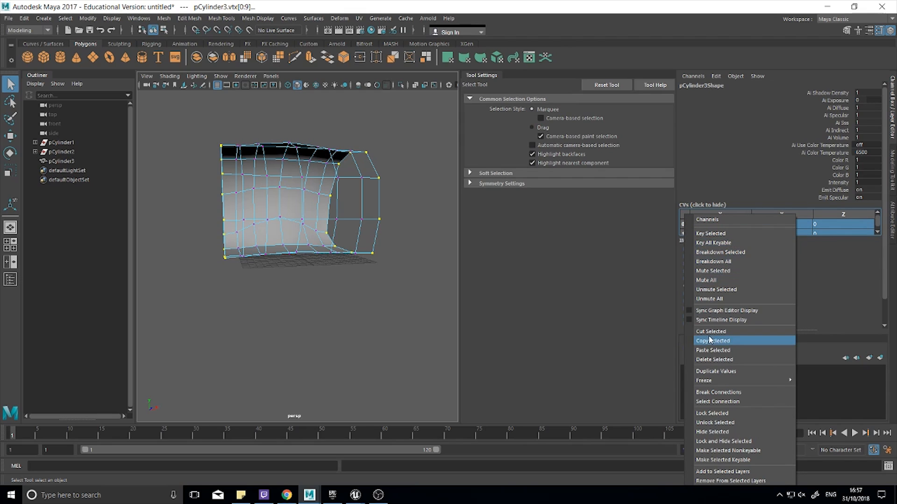
click(717, 414)
click(379, 219)
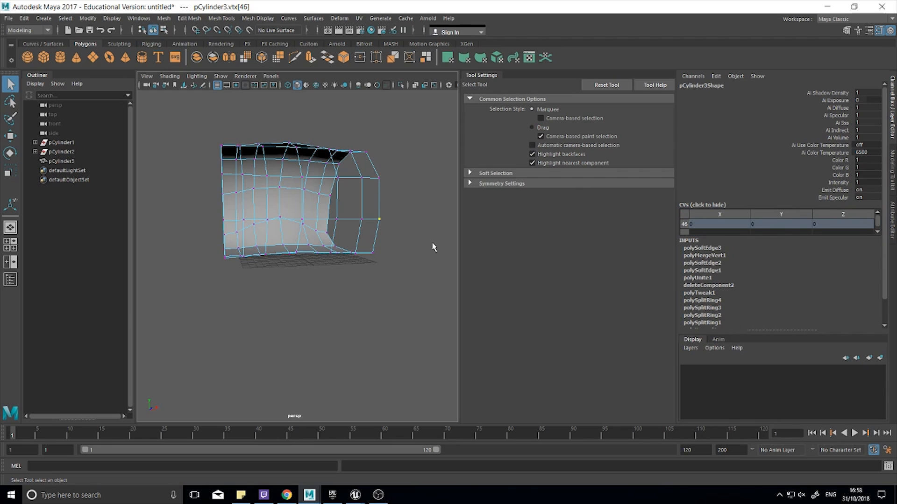
- Turn on soft selection and move one wall vertex and one floor vertex, shifting the floor vertex to about 6.8 in X
alt+drag(433, 248, 330, 195)
click(285, 205)
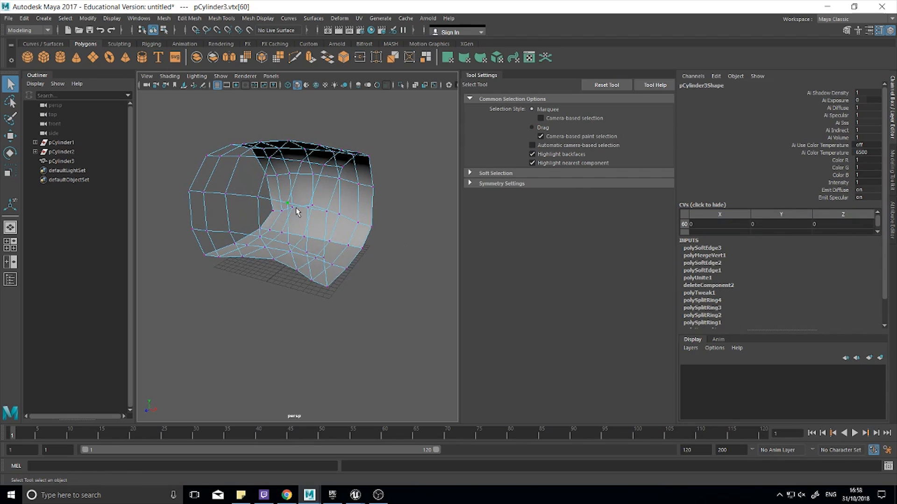
key(b)
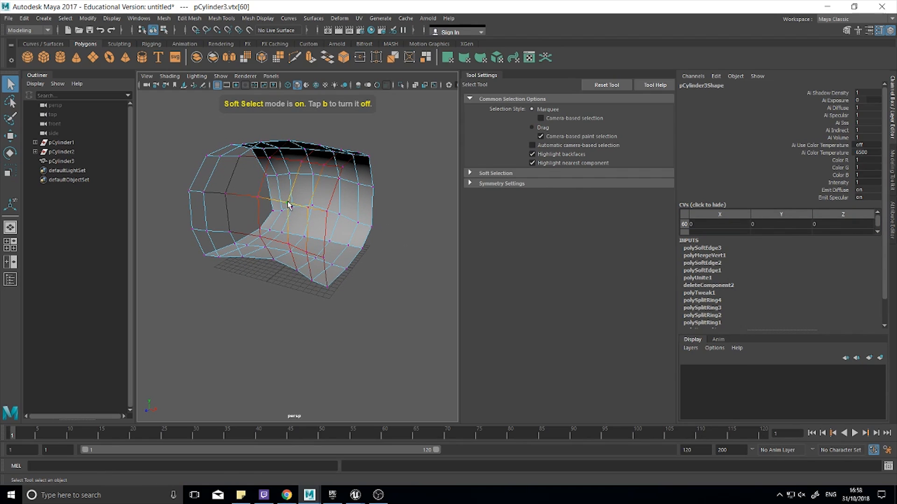
key(w)
mouse_move(321, 209)
mouse_down()
mouse_move(306, 213)
mouse_move(318, 219)
mouse_up()
click(318, 255)
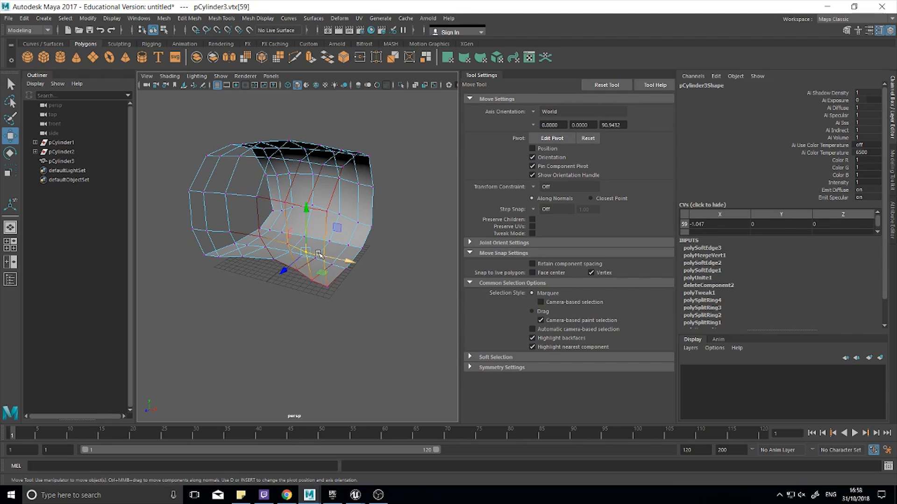
drag(346, 261, 291, 265)
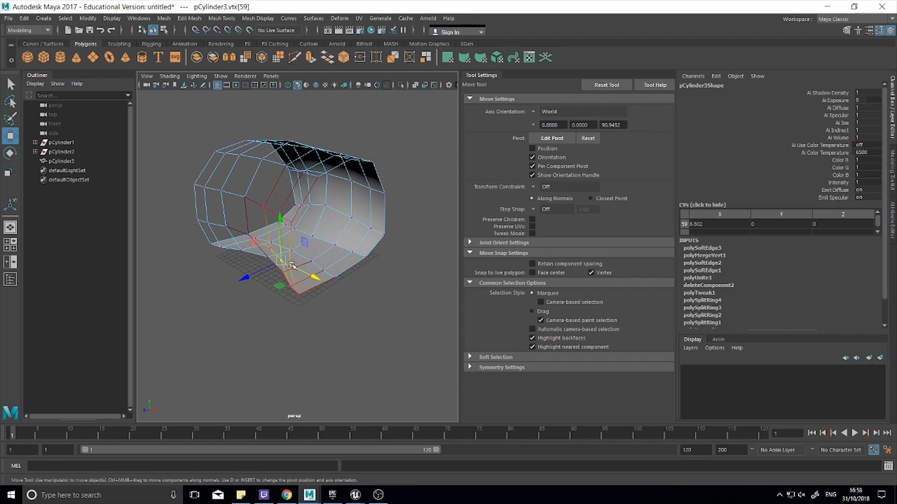
- Move the vertex at the base of the opposite wall to about -0.09 in Y and -11.8 in Z, then deselect it
click(264, 245)
click(249, 237)
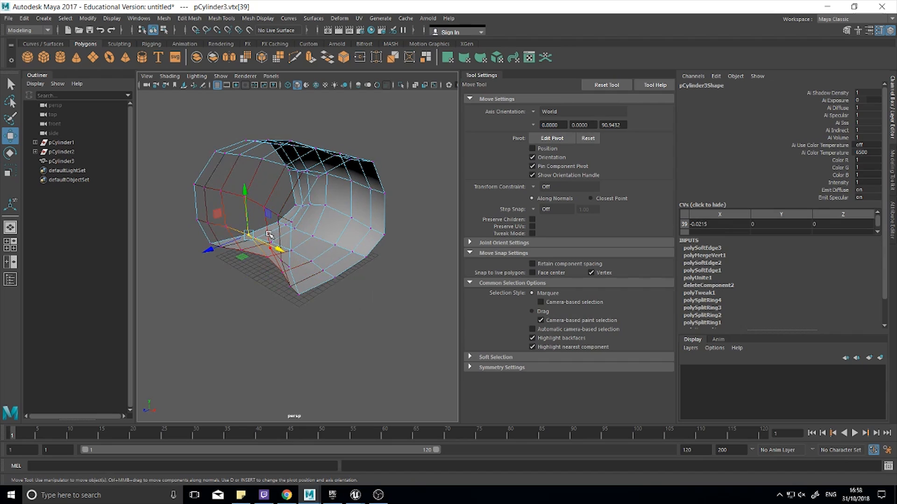
drag(217, 214, 234, 282)
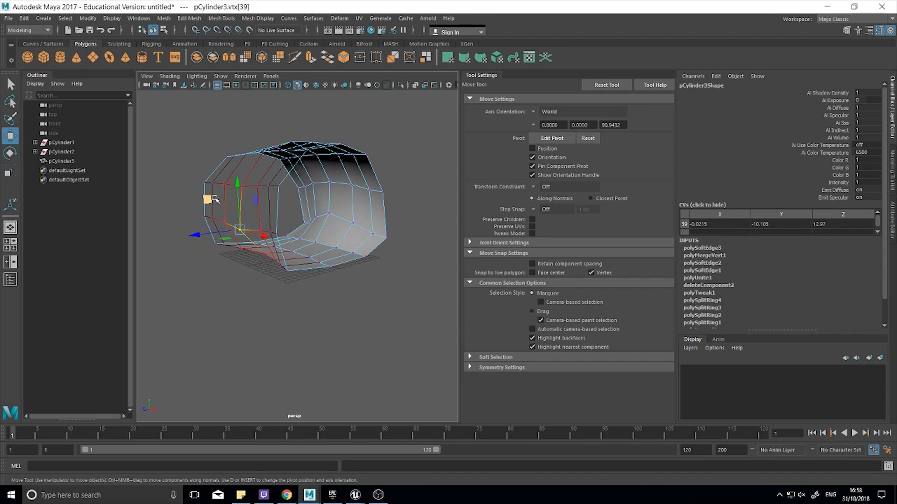
drag(216, 199, 352, 224)
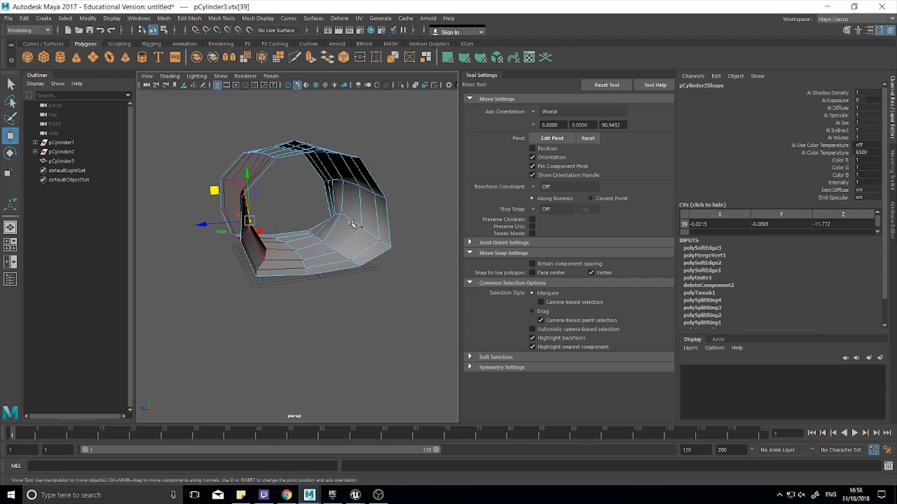
click(342, 212)
click(375, 296)
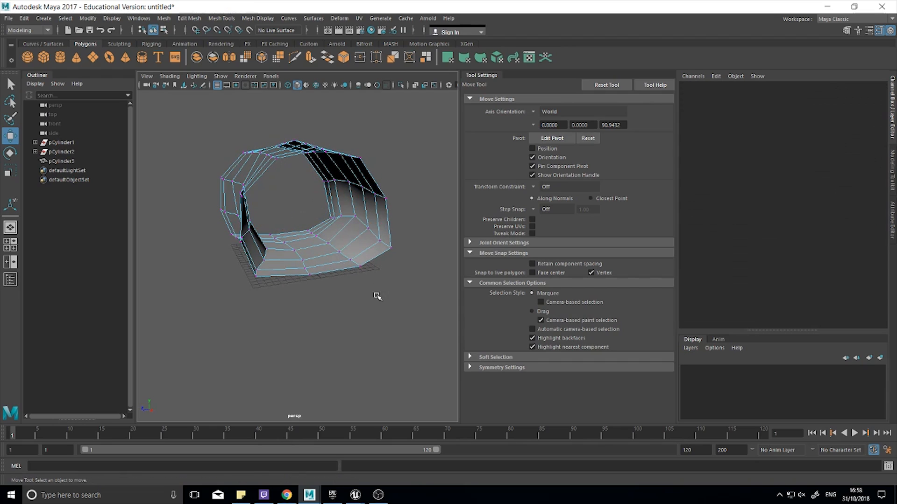
alt+drag(374, 296, 363, 181)
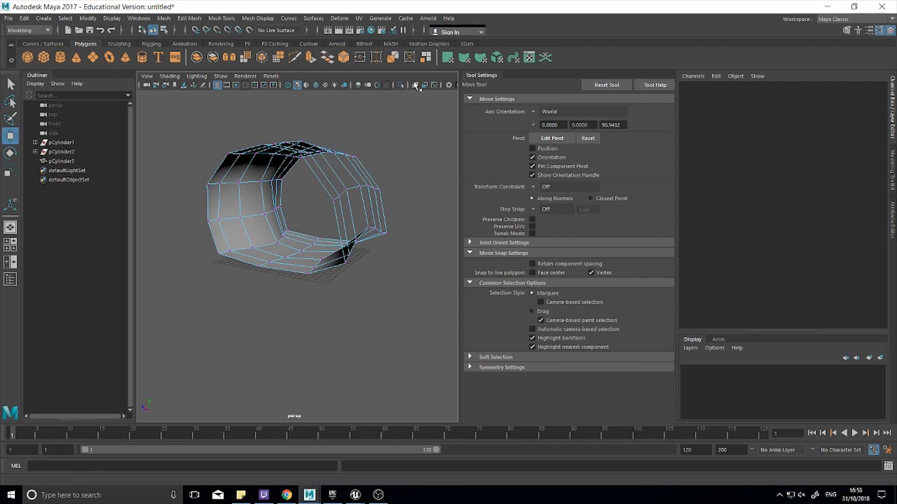
- Switch to Unreal Engine, inspect the cave_section static mesh from several angles and close it
click(827, 6)
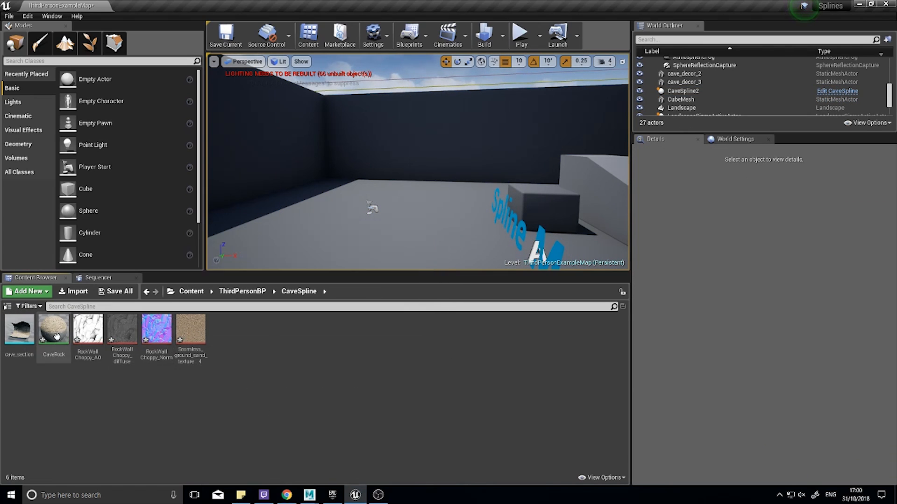
double_click(19, 330)
drag(288, 275, 308, 280)
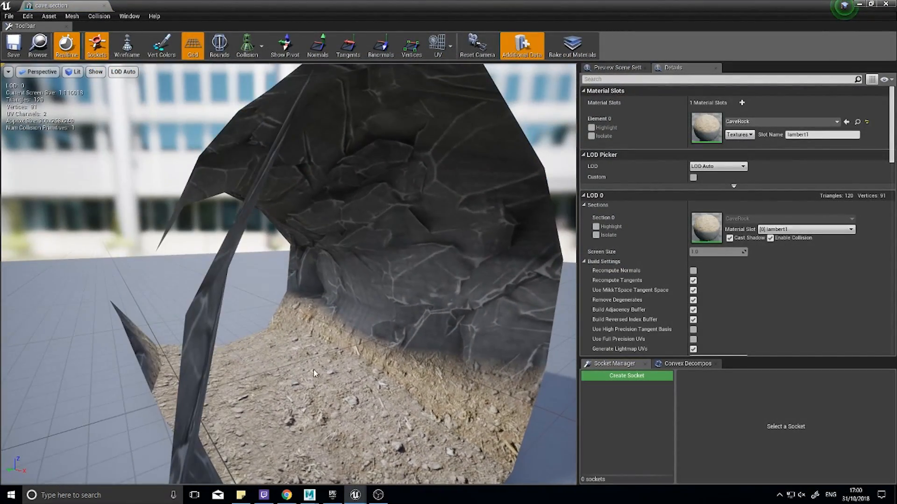
mouse_move(445, 400)
mouse_down()
mouse_move(382, 418)
mouse_move(345, 404)
mouse_move(434, 401)
mouse_up()
drag(541, 360, 489, 356)
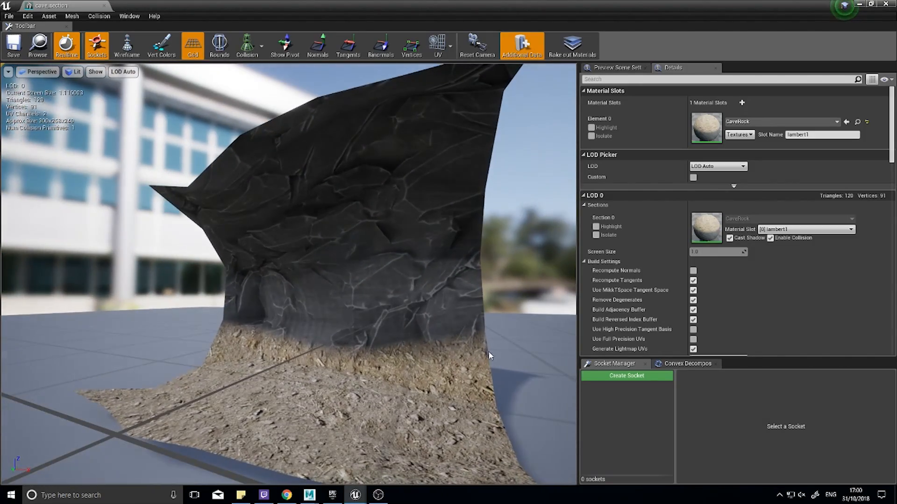
drag(189, 272, 443, 287)
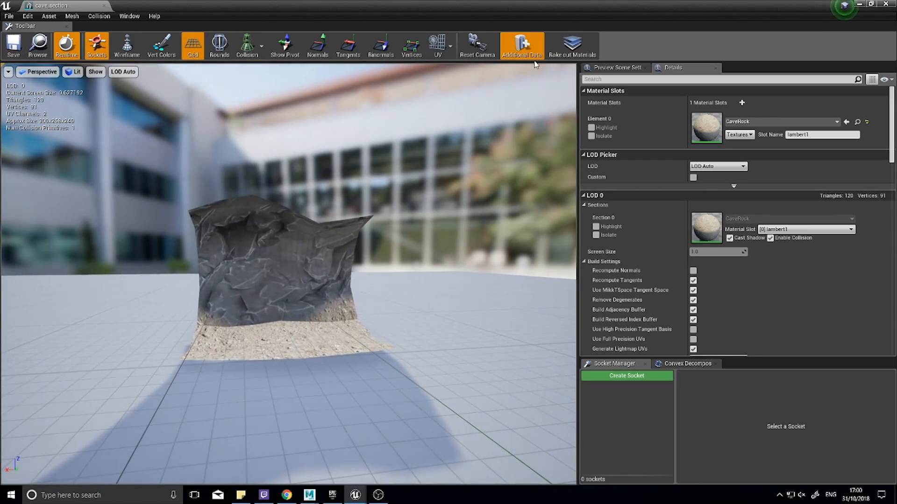
click(884, 5)
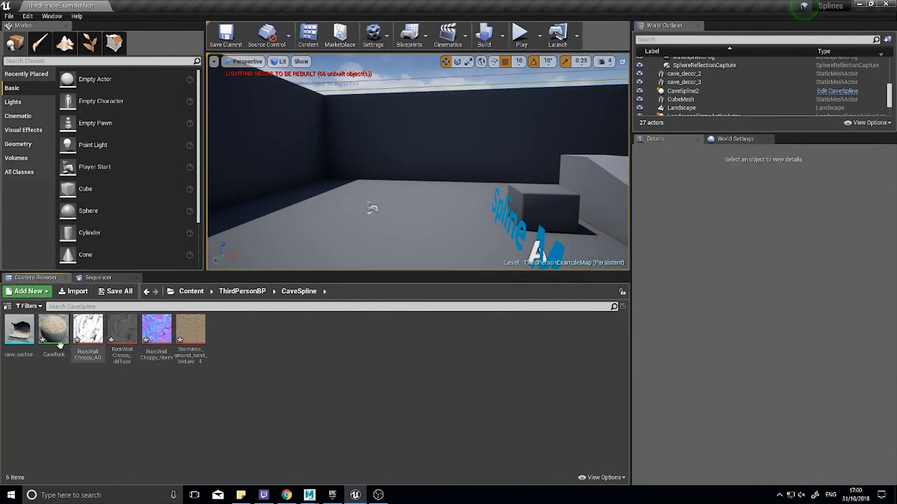
- Create an Actor Blueprint class named Cave in the CaveSpline folder
right_click(241, 327)
click(285, 115)
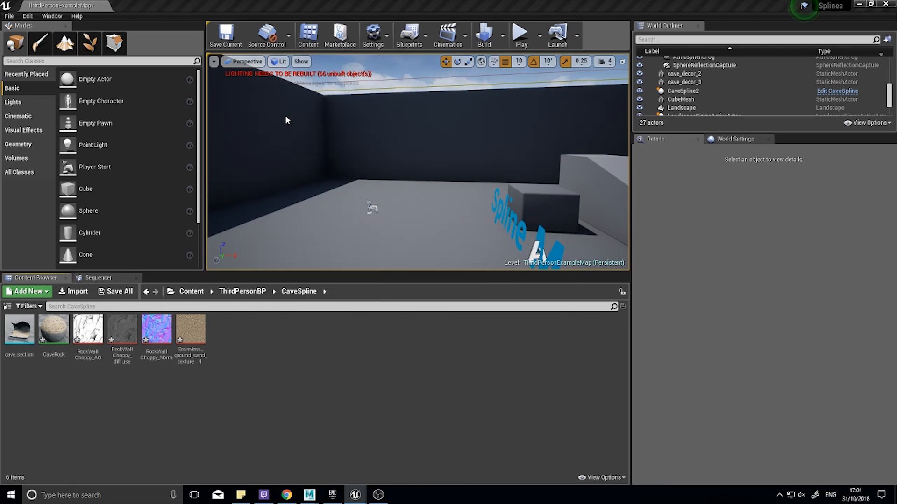
click(352, 161)
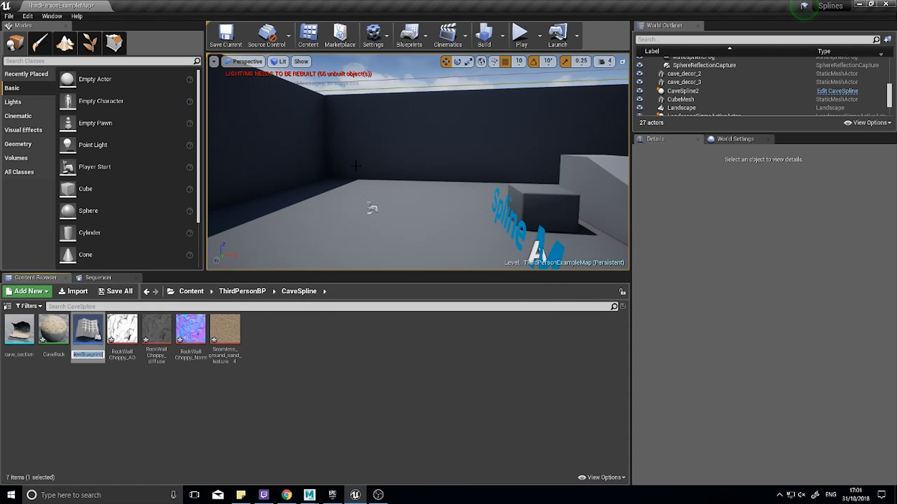
text(Cave)
key(Return)
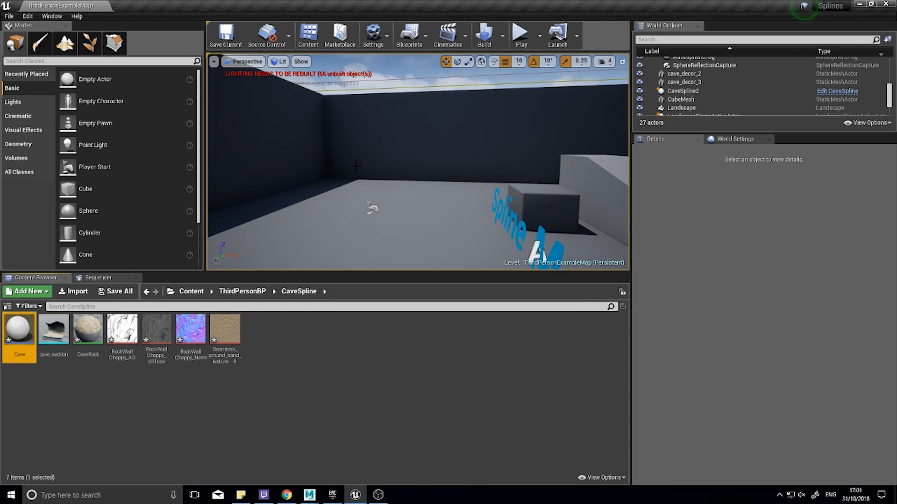
- Open the Cave Blueprint, add a Spline component under the default scene root with its default name, and compile
double_click(18, 332)
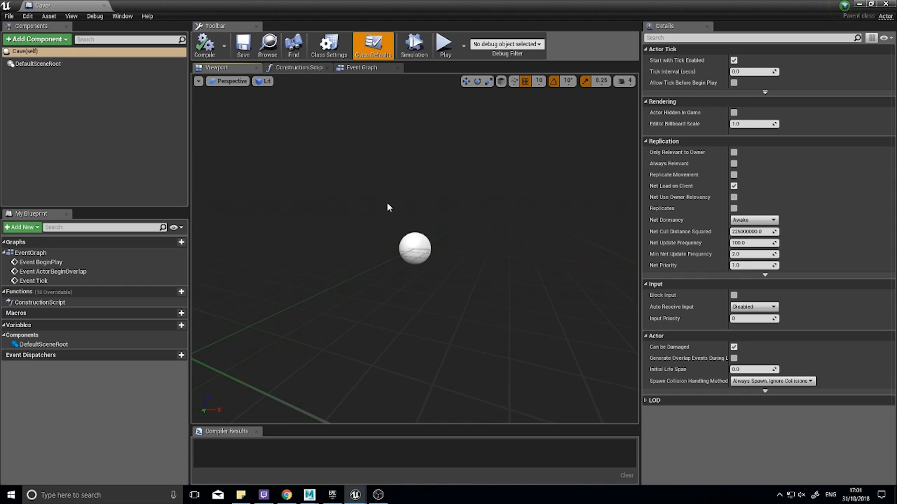
click(72, 40)
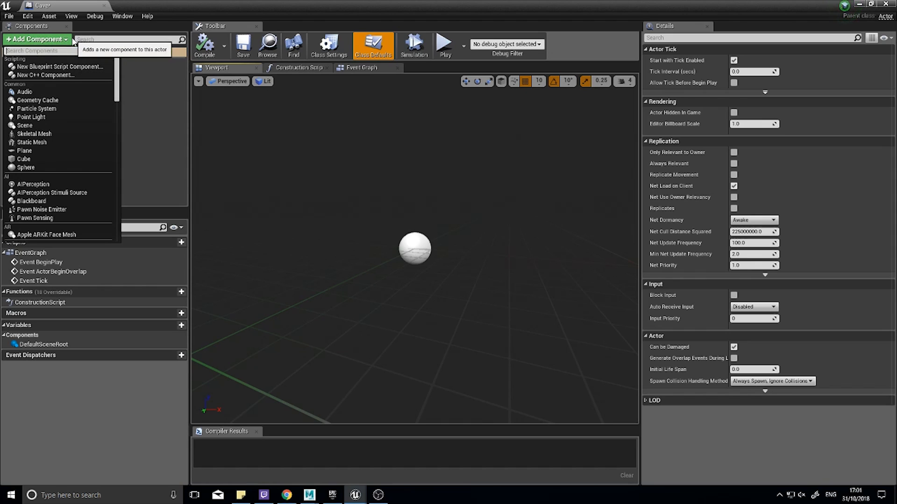
text(spline)
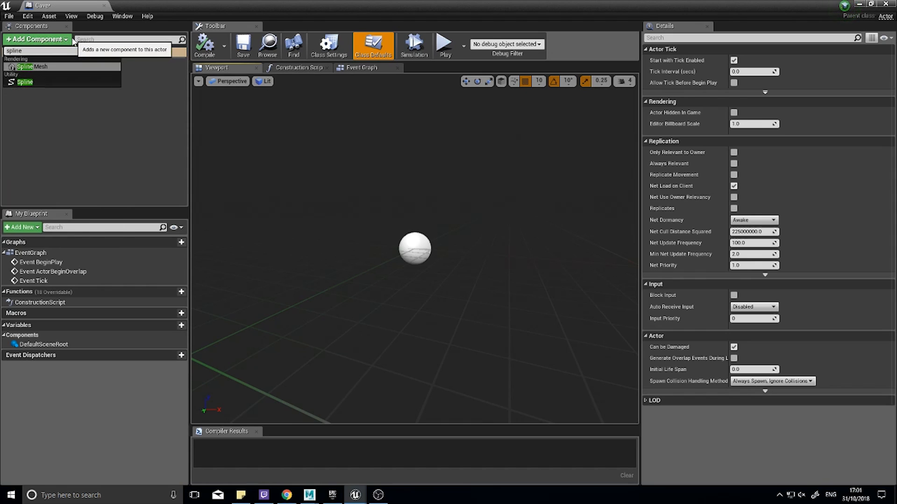
click(25, 82)
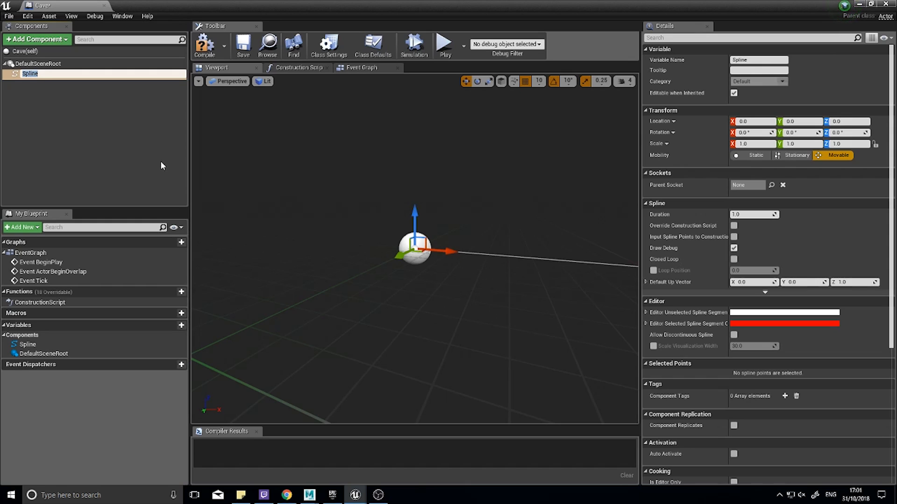
key(Return)
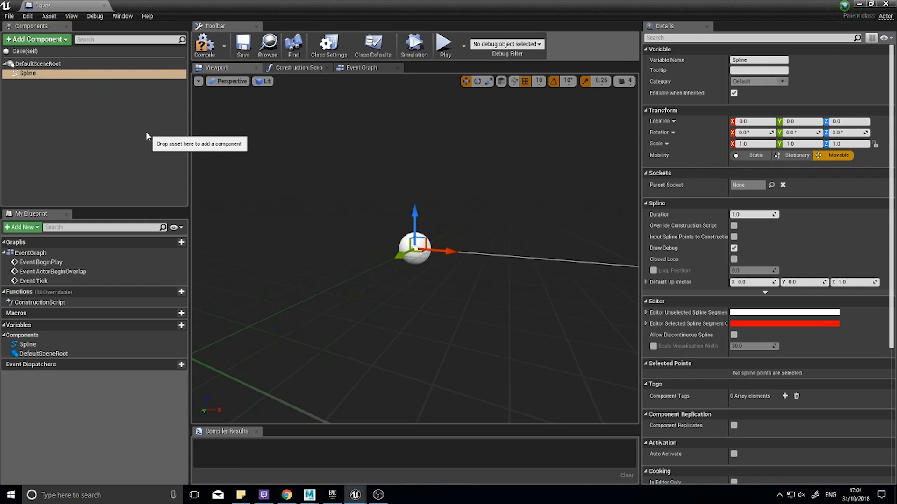
click(205, 45)
- View the spline from the side and select its end point and its start point to examine them
alt+drag(453, 263, 499, 261)
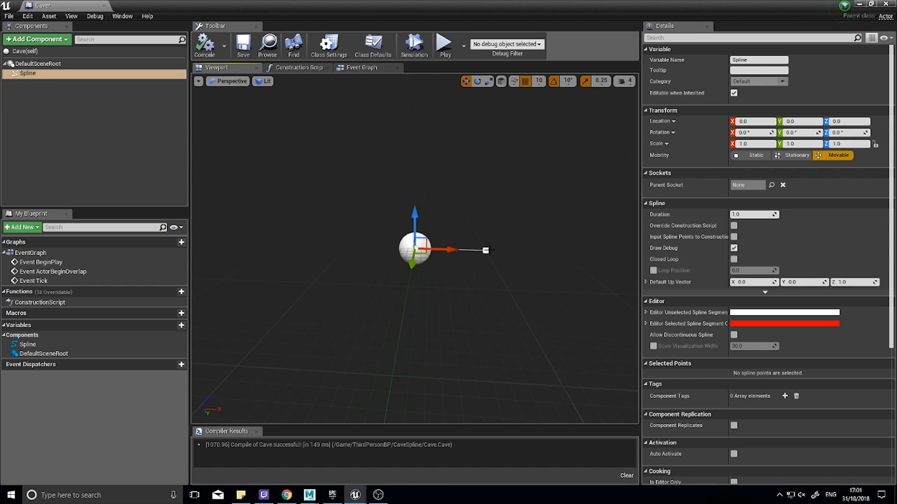
click(486, 250)
click(415, 249)
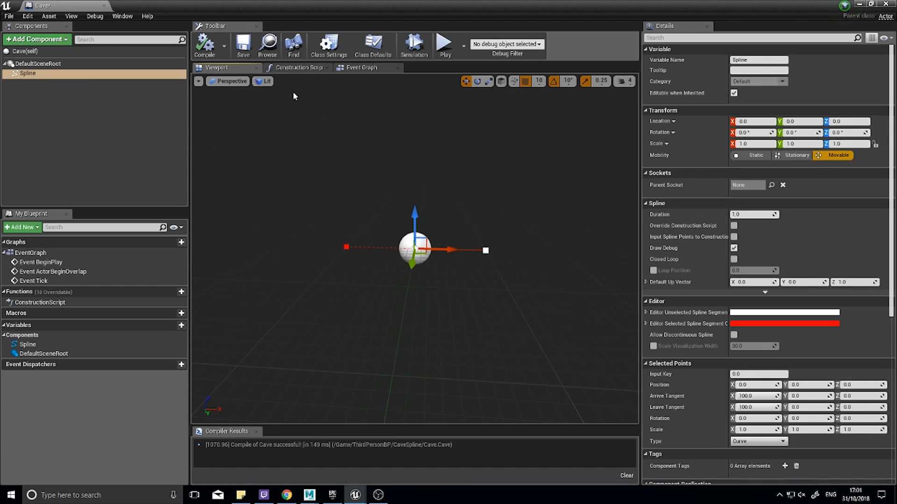
- Open the Cave Blueprint's Construction Script graph, checking the spline in the 3D view once along the way
click(302, 71)
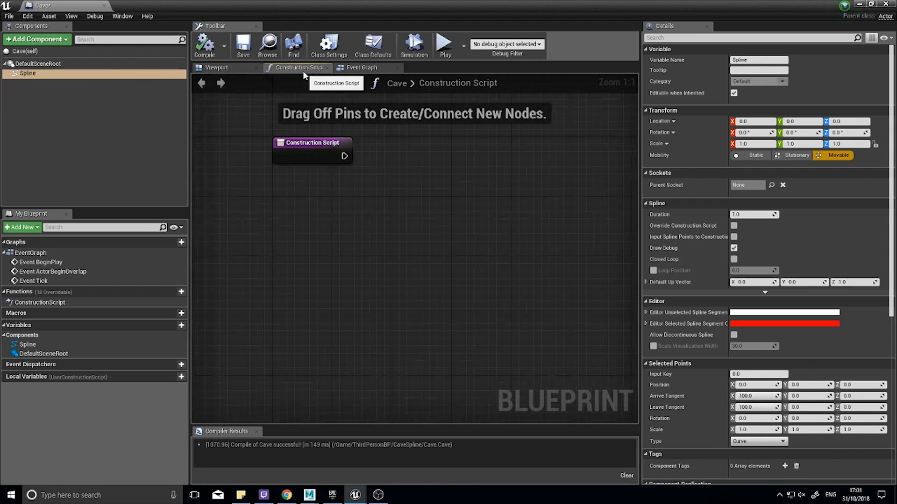
right_drag(477, 310, 295, 252)
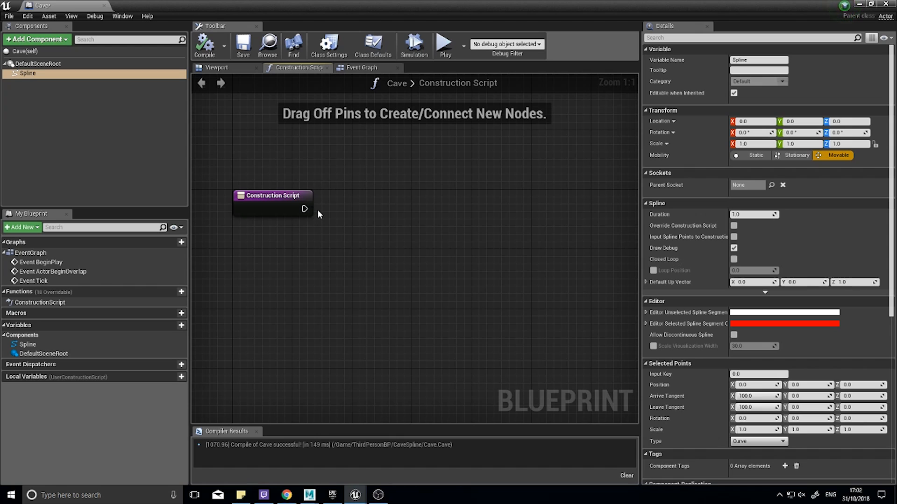
right_drag(390, 269, 373, 249)
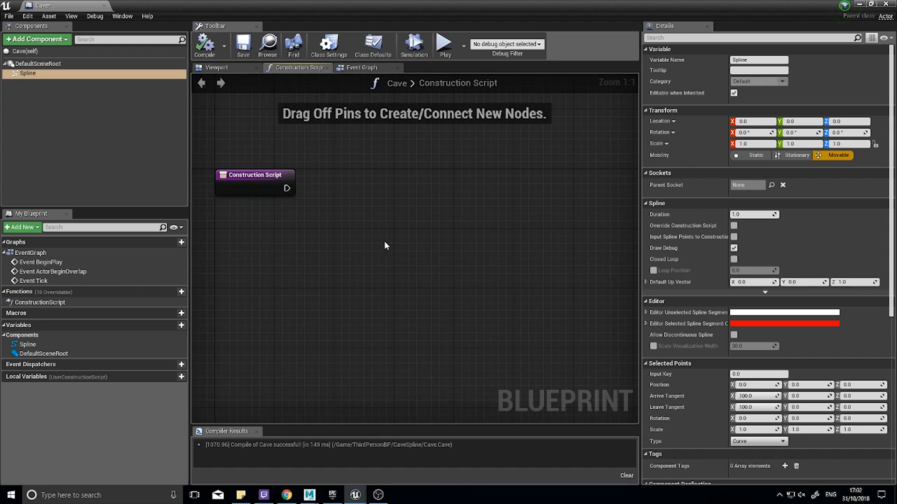
right_drag(286, 208, 346, 256)
click(217, 68)
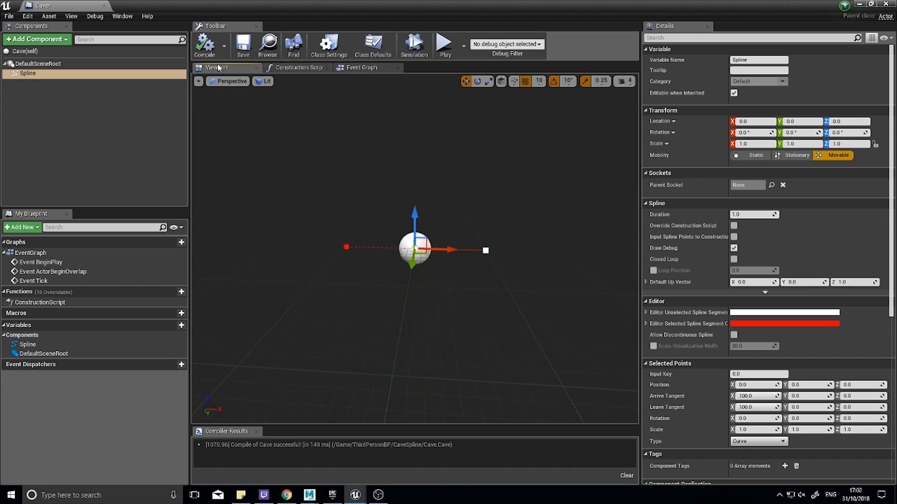
click(298, 69)
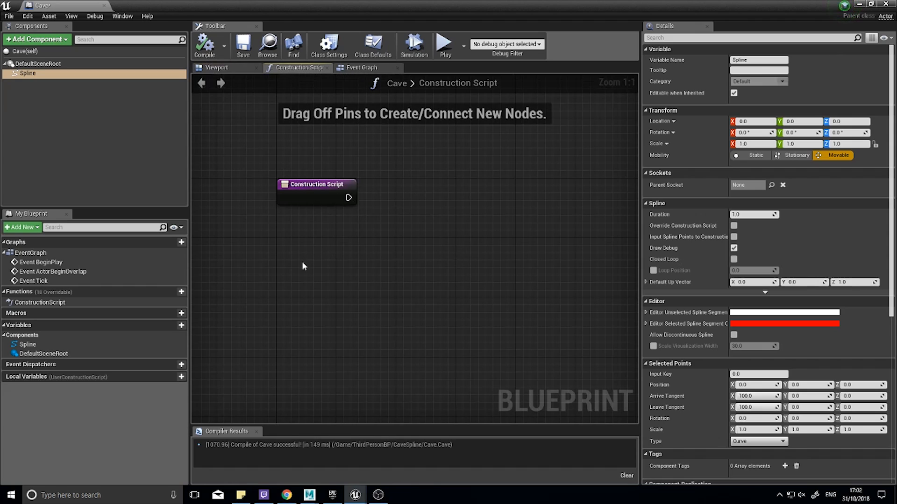
- Add a Get Actor Scale 3D node below the Construction Script node
right_click(289, 272)
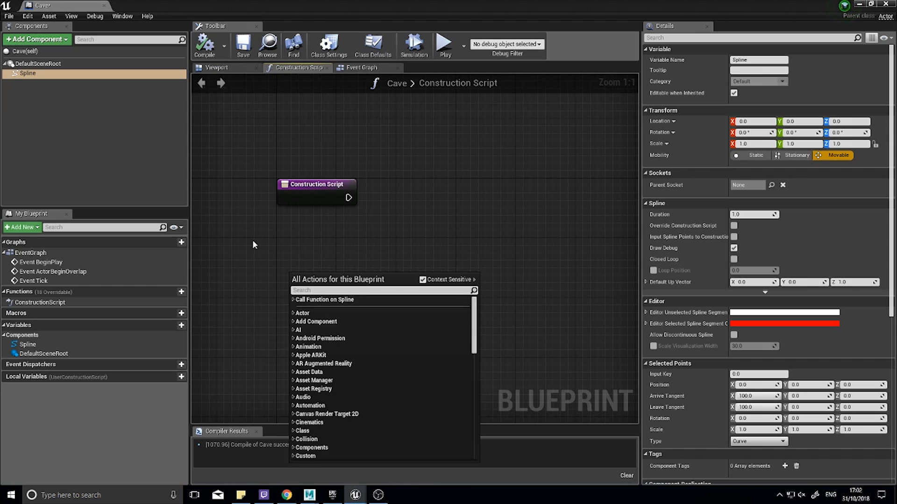
text(get)
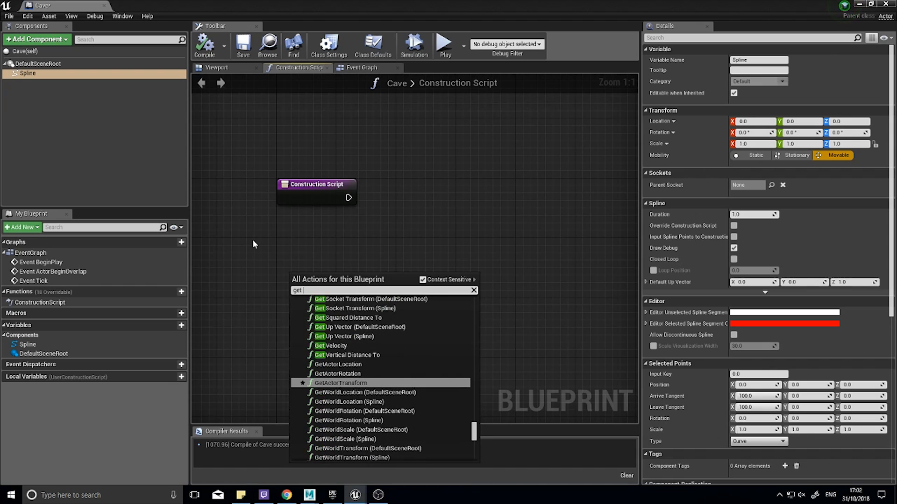
text( actor scal)
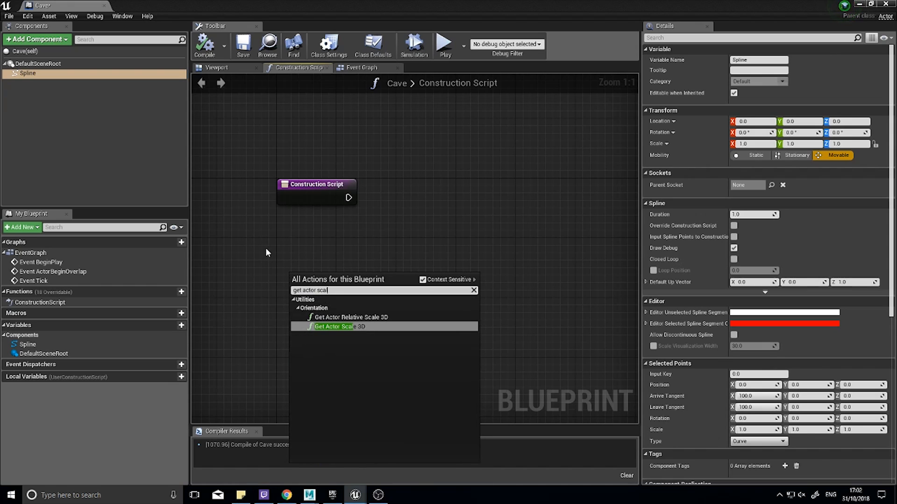
click(336, 327)
drag(353, 285, 299, 277)
right_drag(313, 295, 357, 278)
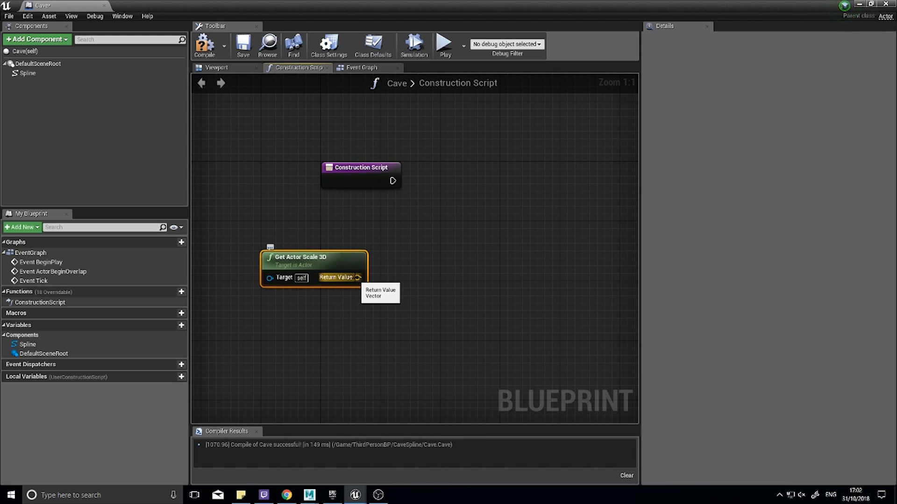
- Split the scale node's Return Value into separate X, Y and Z outputs, reposition the node and compile the Blueprint
right_click(357, 277)
click(383, 312)
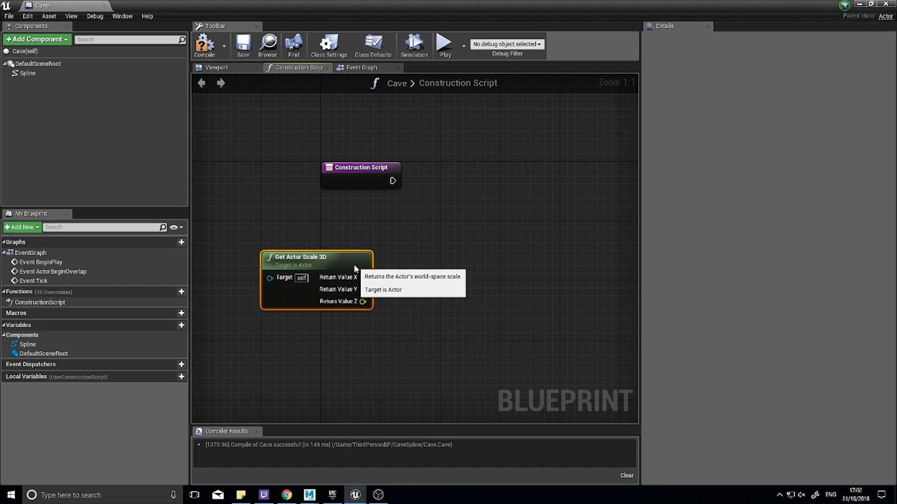
drag(354, 265, 346, 272)
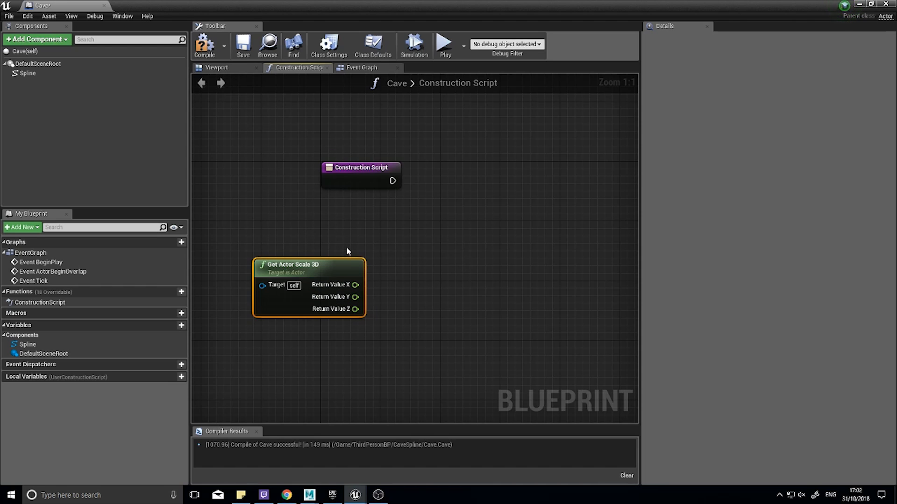
mouse_move(322, 262)
mouse_down()
mouse_move(345, 263)
mouse_move(312, 275)
mouse_move(345, 256)
mouse_move(329, 280)
mouse_move(329, 272)
mouse_up()
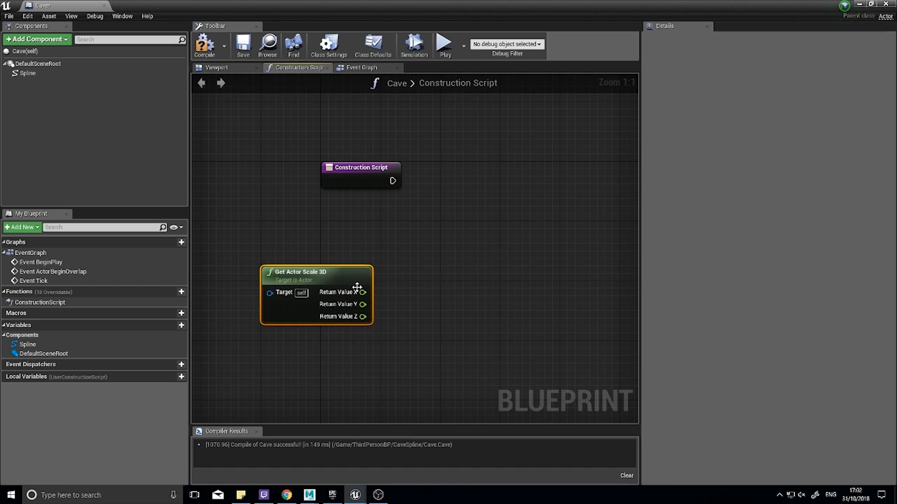
click(204, 44)
- Add a float * float multiply node fed by the actor scale's Return Value X
drag(356, 294, 419, 270)
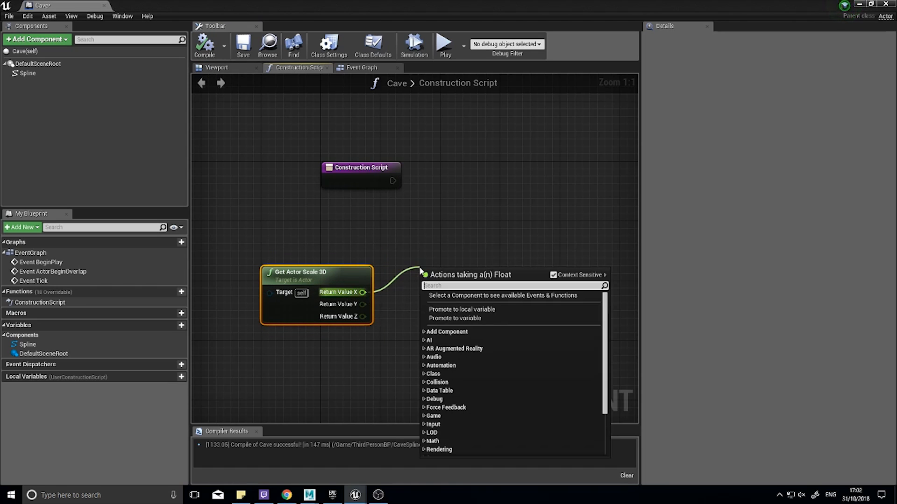
text(*)
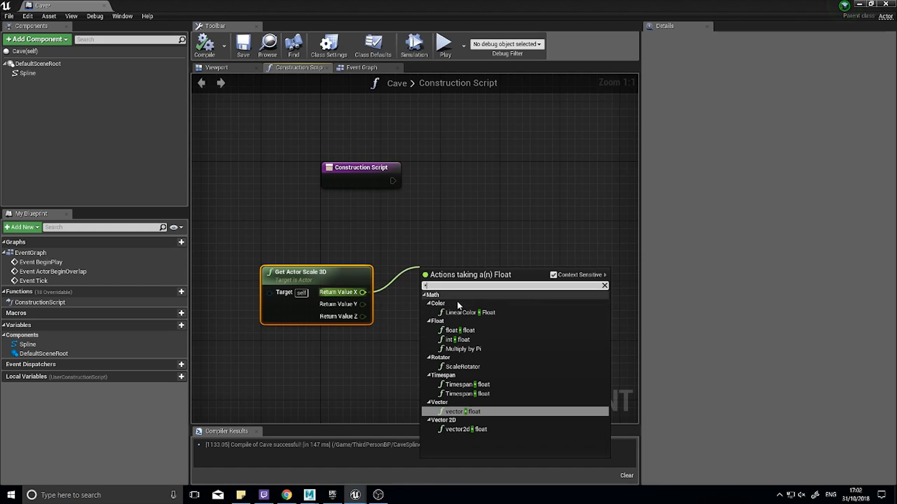
click(460, 329)
drag(455, 274, 452, 261)
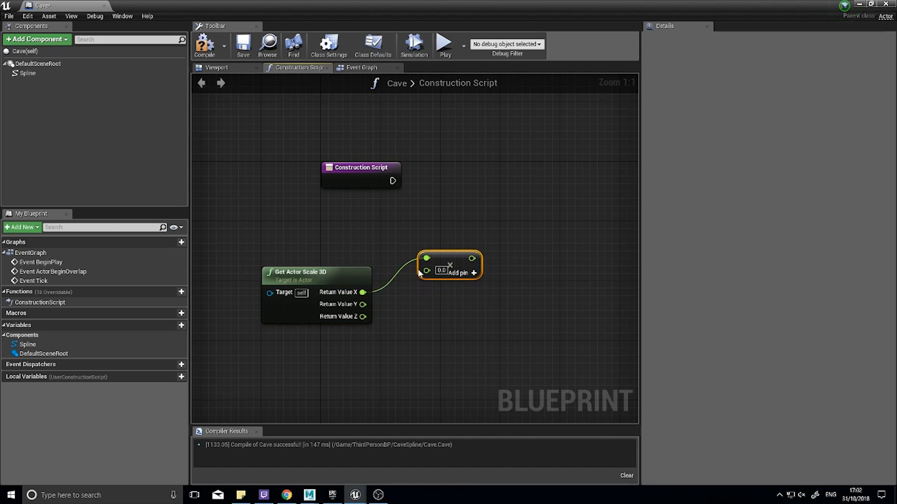
- Open the cave_section static mesh to read its approximate size, then return to the Cave Blueprint
click(858, 5)
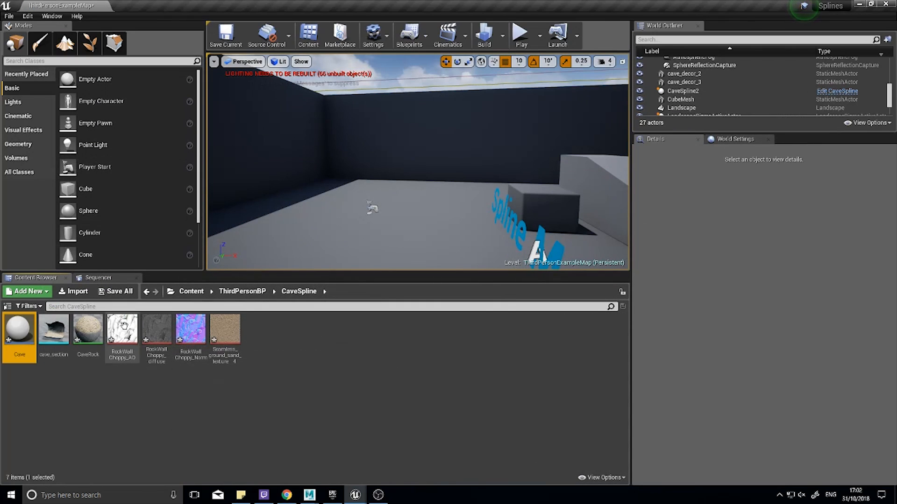
double_click(54, 334)
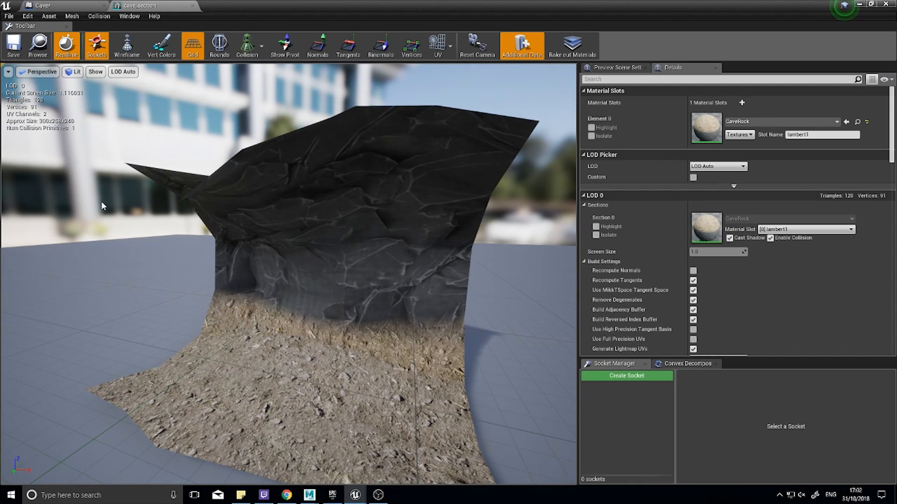
click(192, 9)
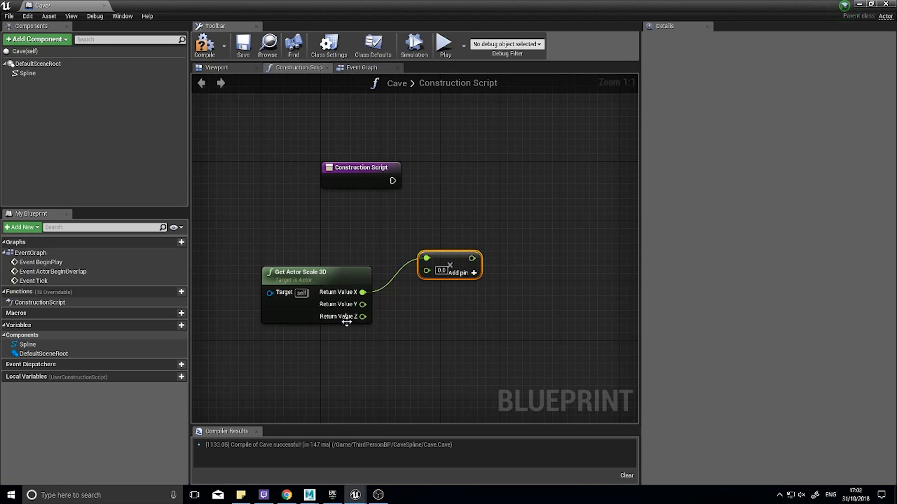
- Set the multiply node's second input to 300
click(441, 270)
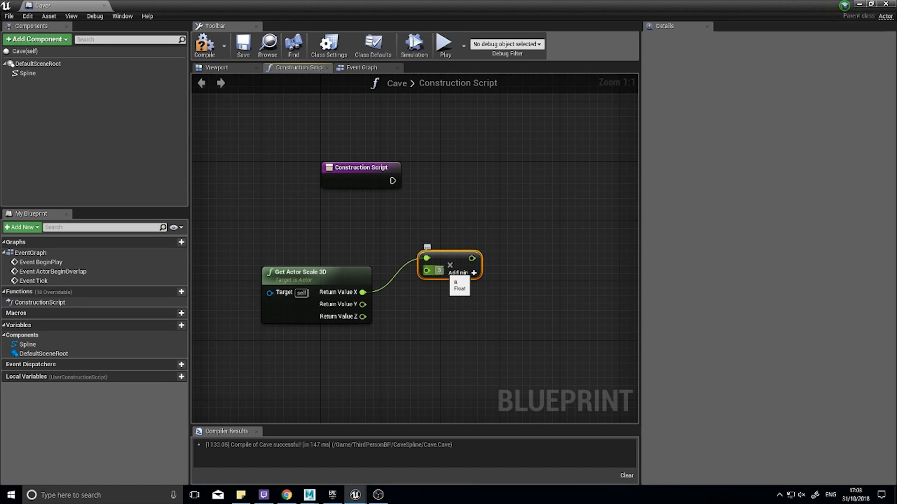
text(300)
key(Return)
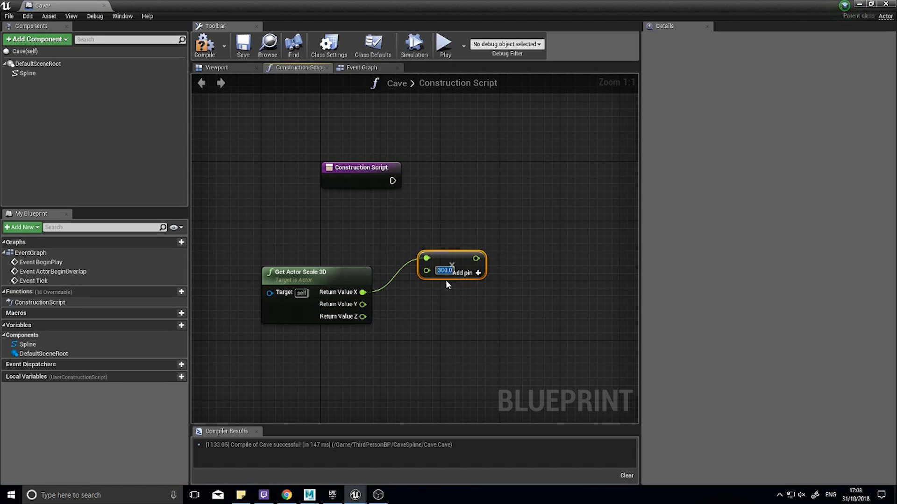
- Promote the multiplication result to a local variable and connect its SET node to the Construction Script's execution output
right_drag(484, 247, 403, 257)
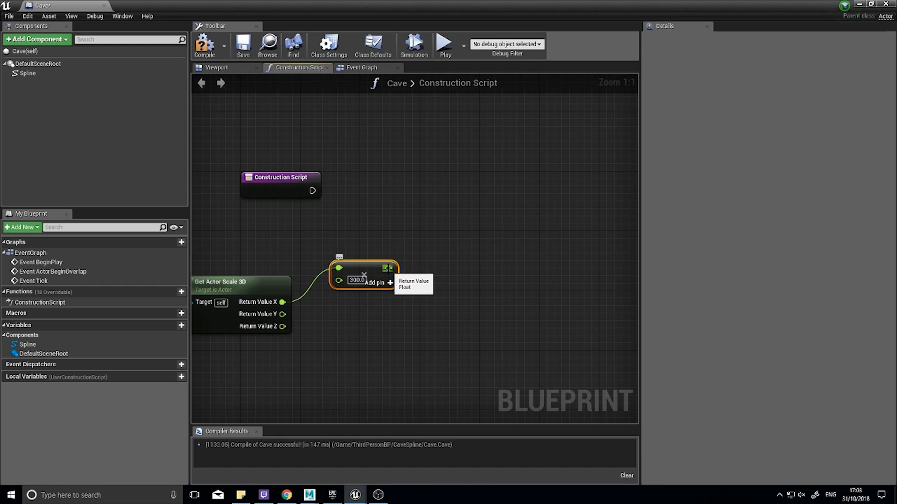
drag(388, 269, 442, 195)
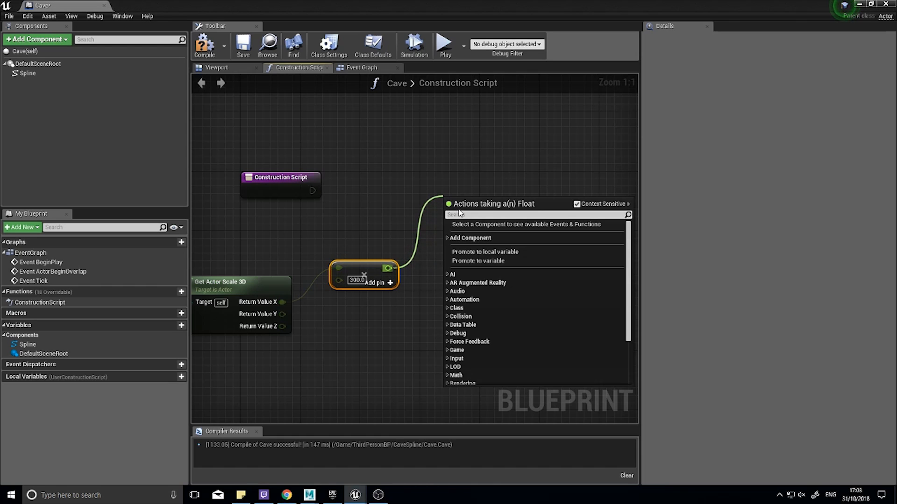
click(482, 252)
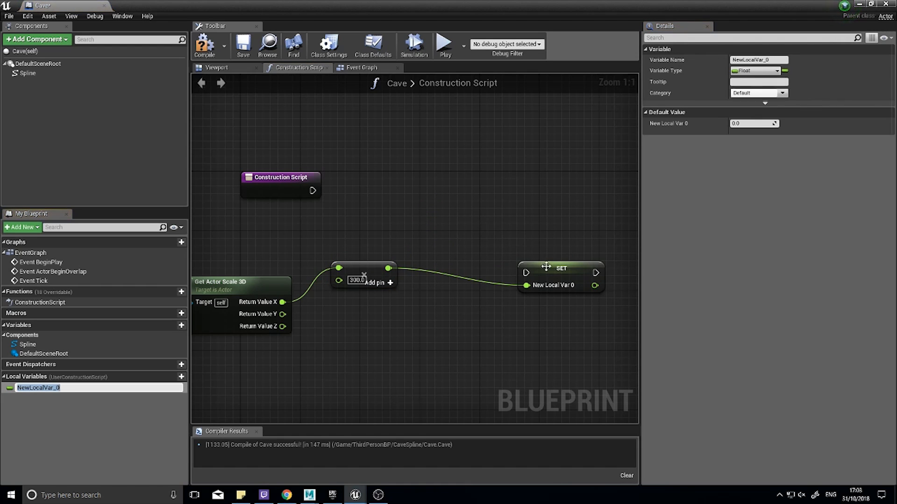
drag(546, 267, 313, 190)
drag(470, 180, 469, 187)
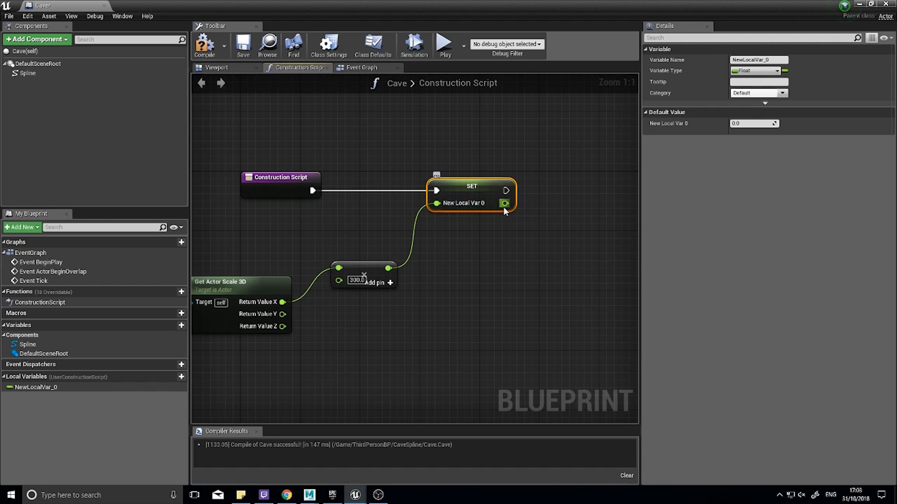
- Rename the new local variable SectionLength and move the Construction Script node closer to the SET node
drag(777, 60, 694, 61)
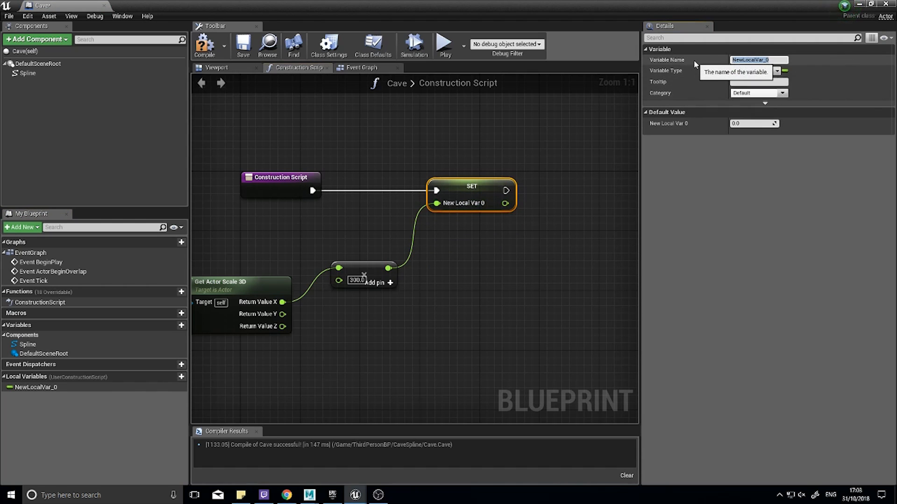
text(SectionLength)
key(Return)
drag(287, 184, 353, 187)
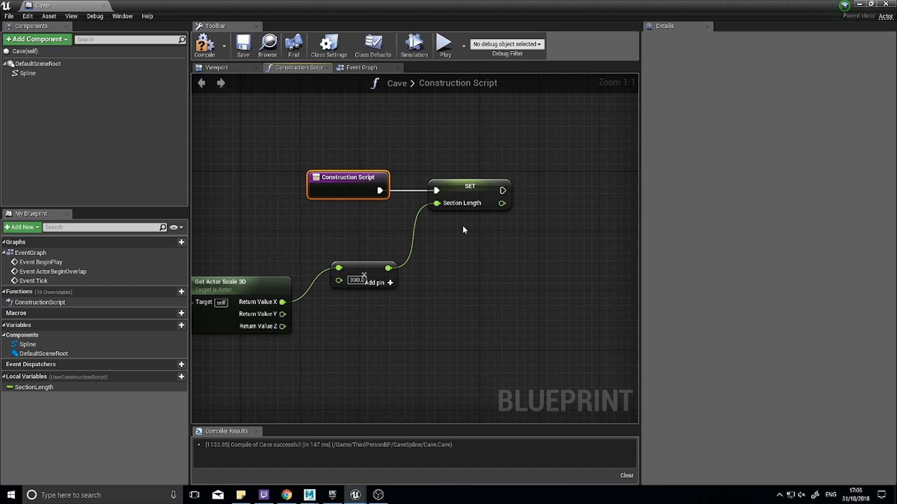
- Add a reference to the Spline component to the Construction Script graph and connect a Get Spline Length node to it
right_drag(464, 229, 266, 199)
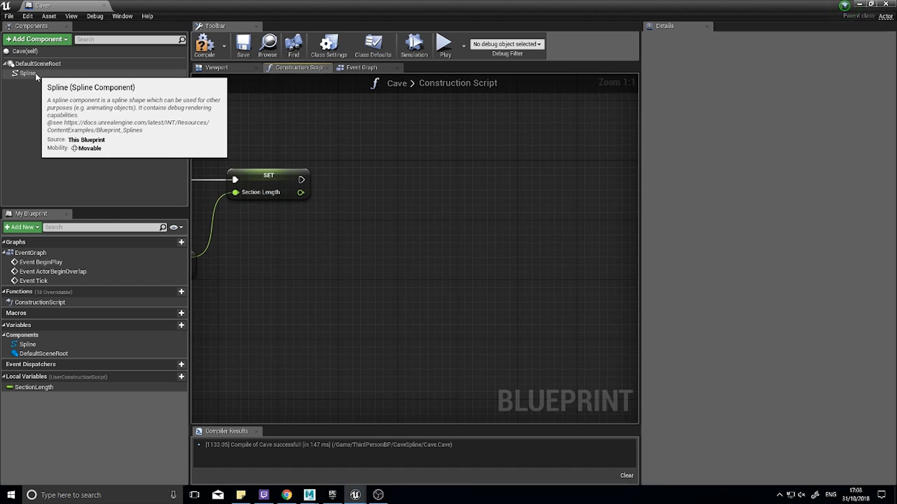
drag(36, 72, 413, 249)
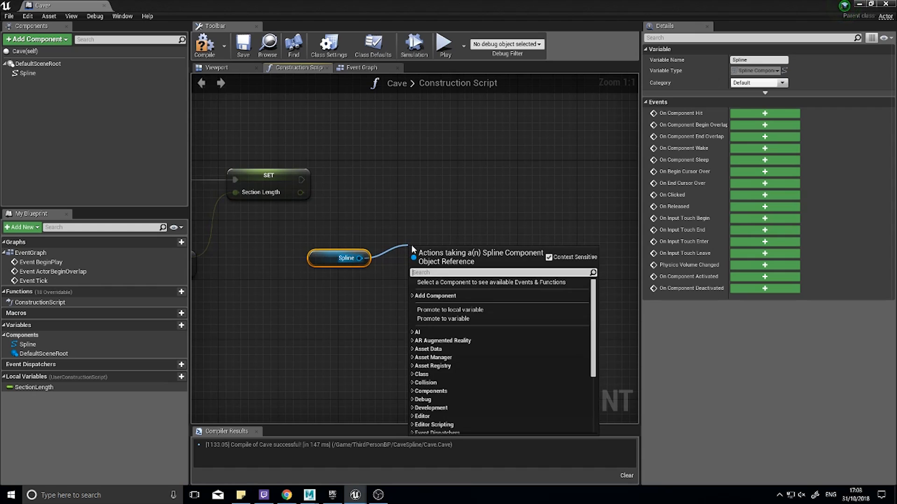
text(get)
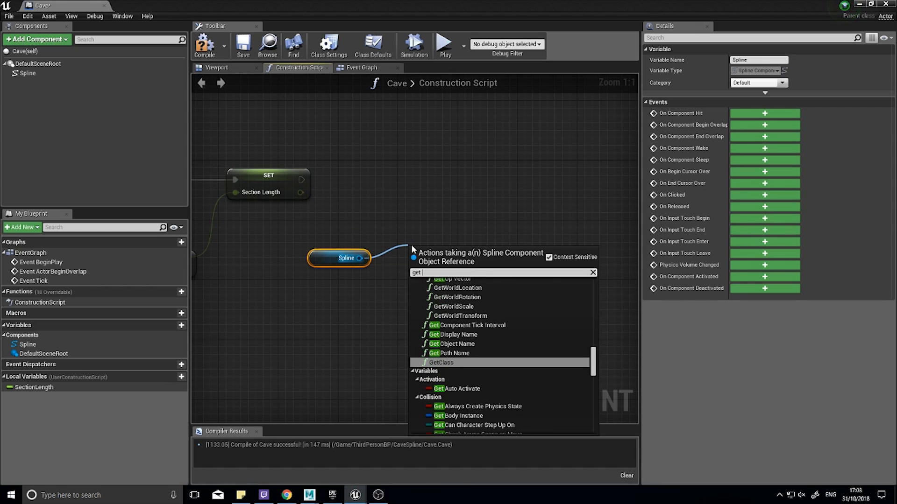
text( spline length)
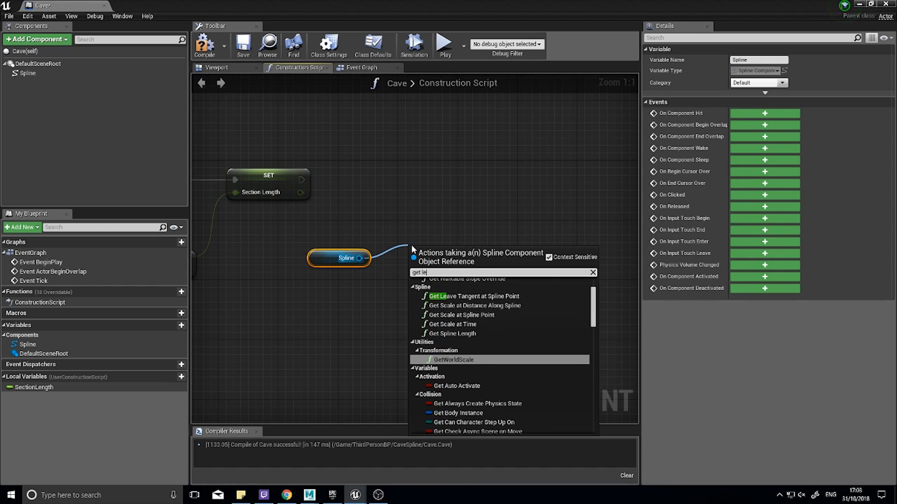
key(Return)
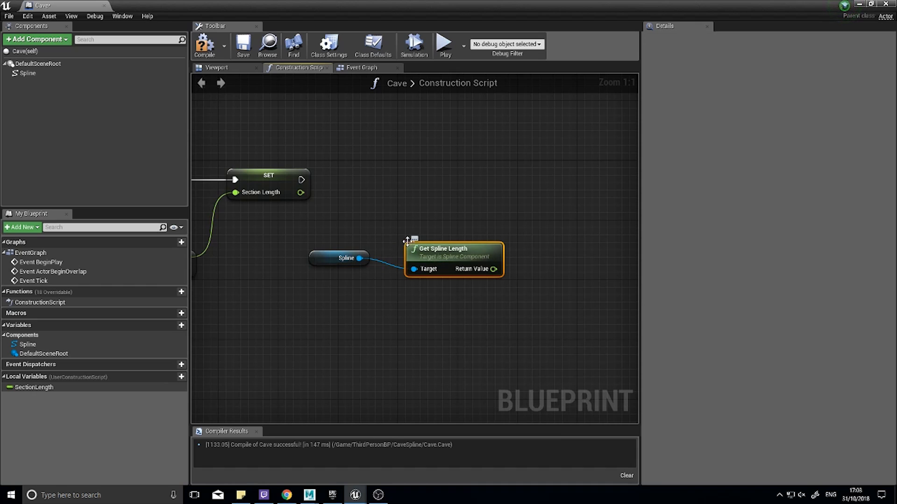
- Arrange the Spline reference and Get Spline Length nodes just below the Section Length SET node
drag(435, 250, 436, 236)
drag(327, 247, 481, 309)
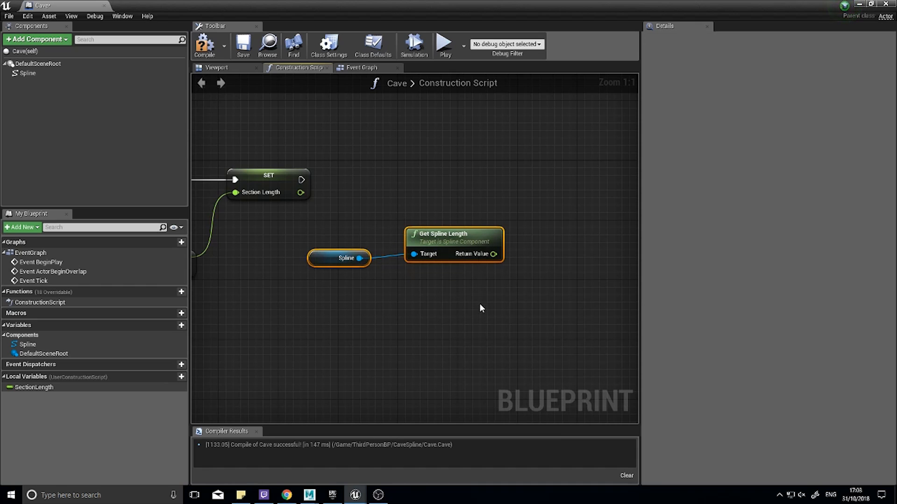
drag(460, 241, 371, 271)
click(373, 236)
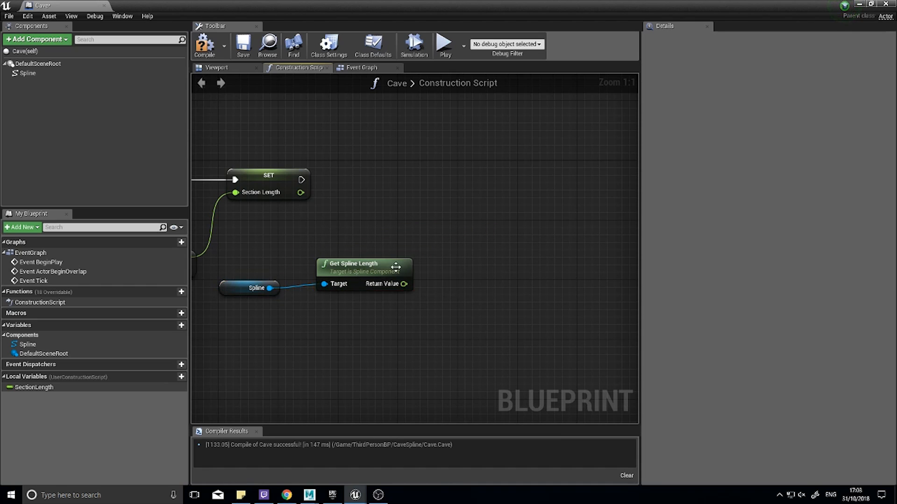
click(352, 263)
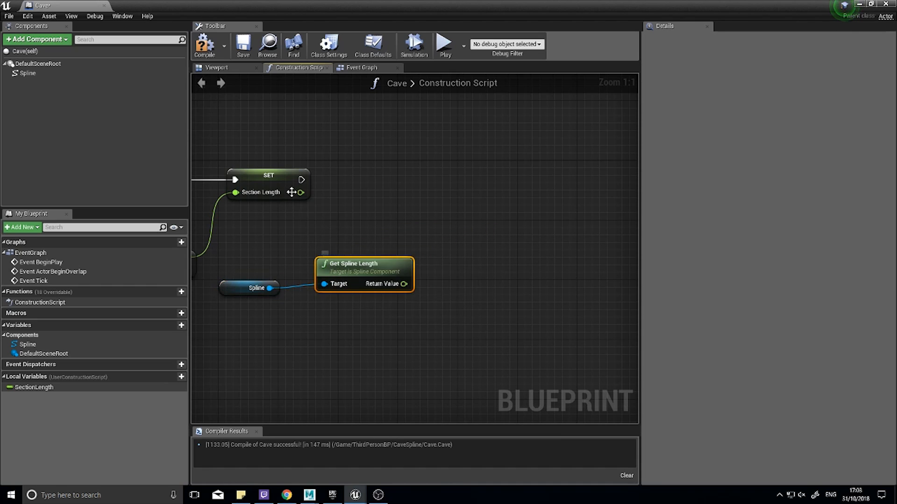
click(268, 184)
right_drag(273, 213, 379, 197)
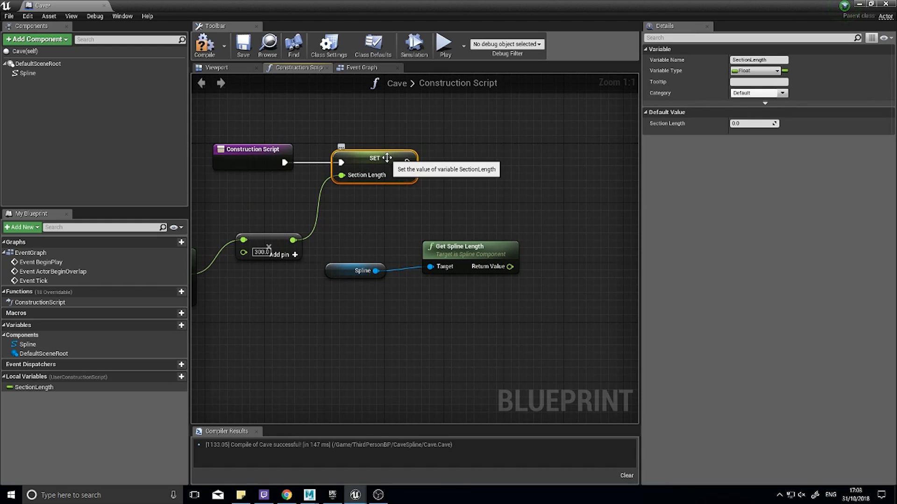
drag(459, 249, 434, 233)
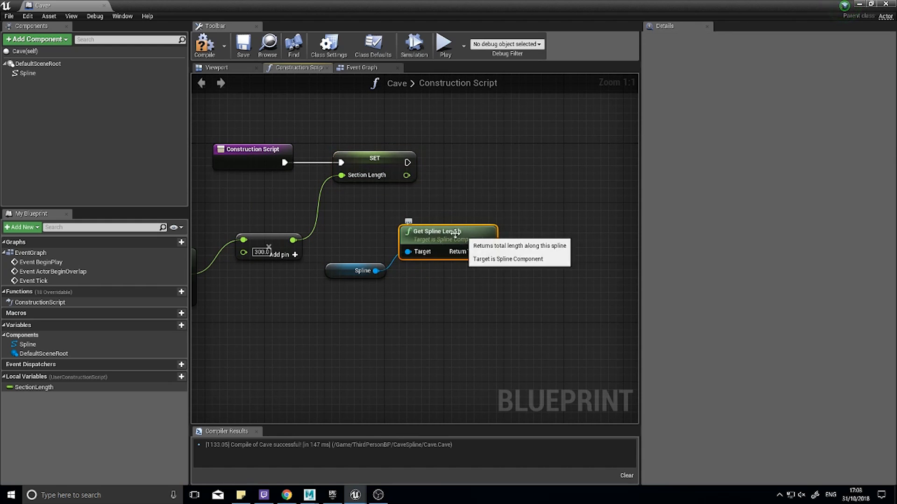
click(372, 164)
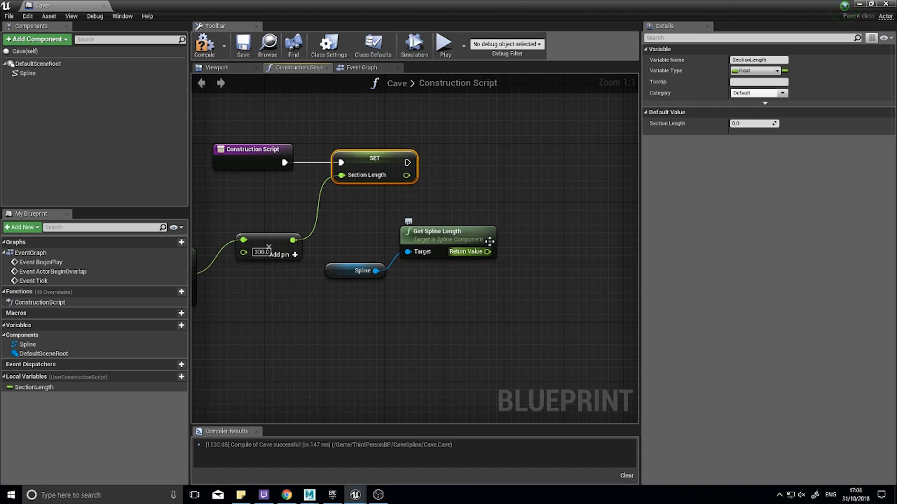
right_drag(516, 275, 424, 266)
drag(362, 229, 367, 246)
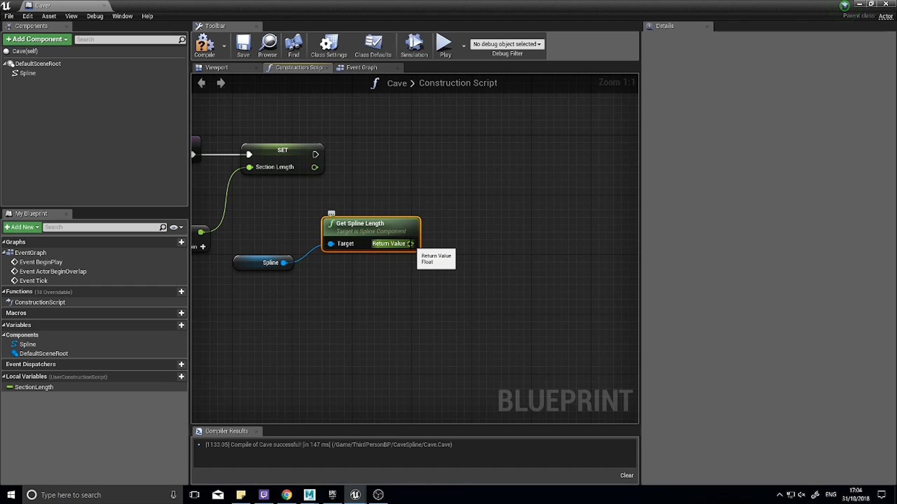
- Add a float / float node fed by the Get Spline Length return value
drag(410, 244, 459, 277)
text(/)
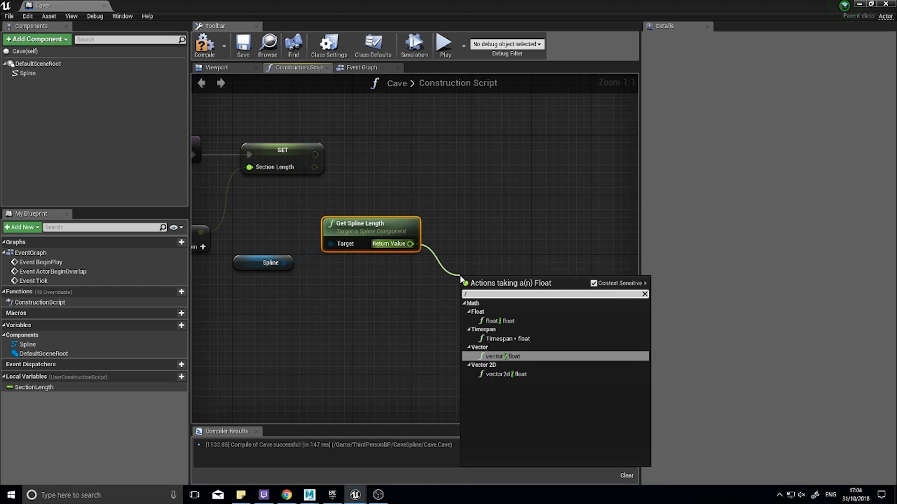
key(Up)
key(Up)
key(Return)
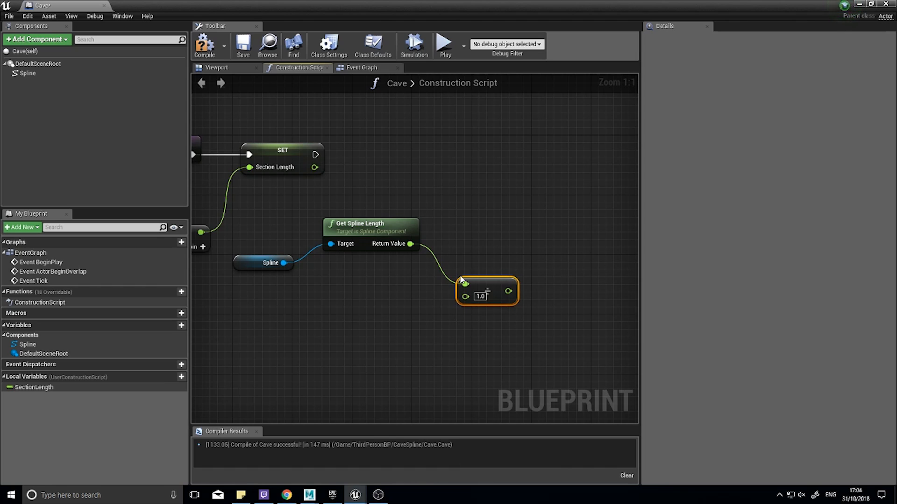
- Connect the SectionLength variable as the divisor of the division node
drag(32, 387, 473, 287)
click(471, 304)
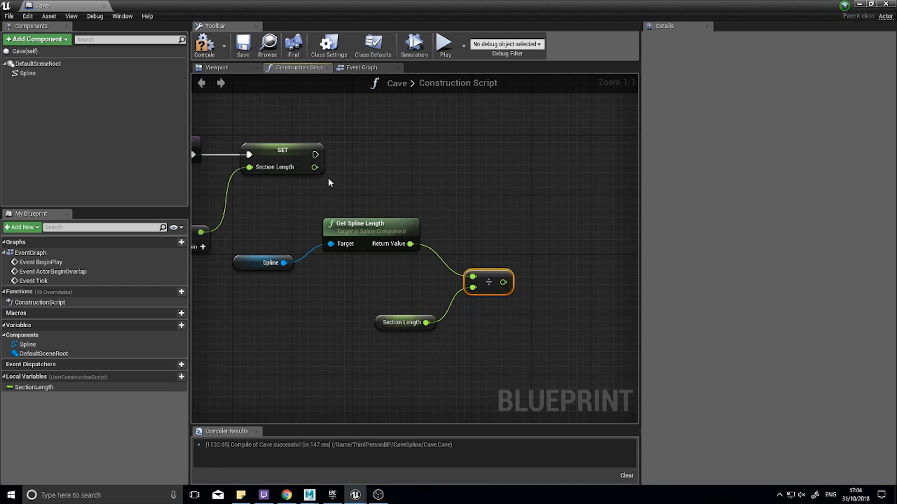
mouse_move(503, 281)
mouse_down()
mouse_move(520, 277)
mouse_move(550, 237)
mouse_move(508, 289)
mouse_move(549, 263)
mouse_move(508, 285)
mouse_up()
right_drag(543, 248, 462, 235)
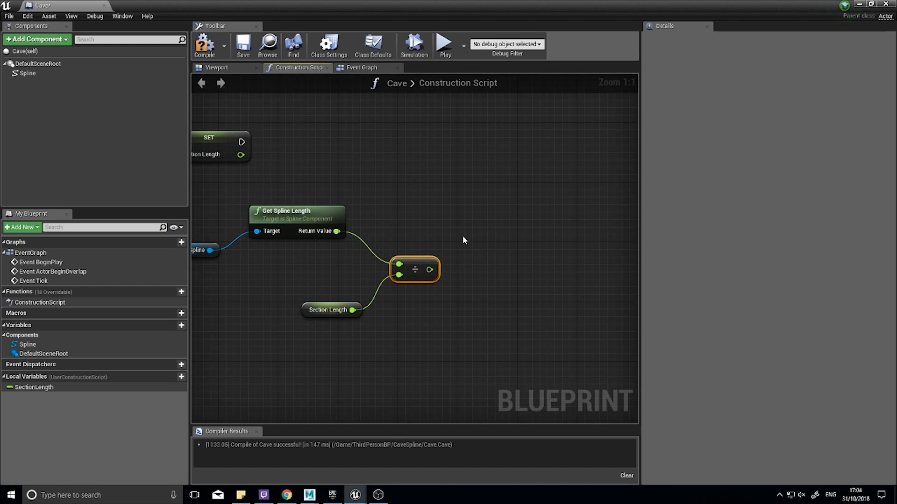
right_drag(438, 266, 516, 256)
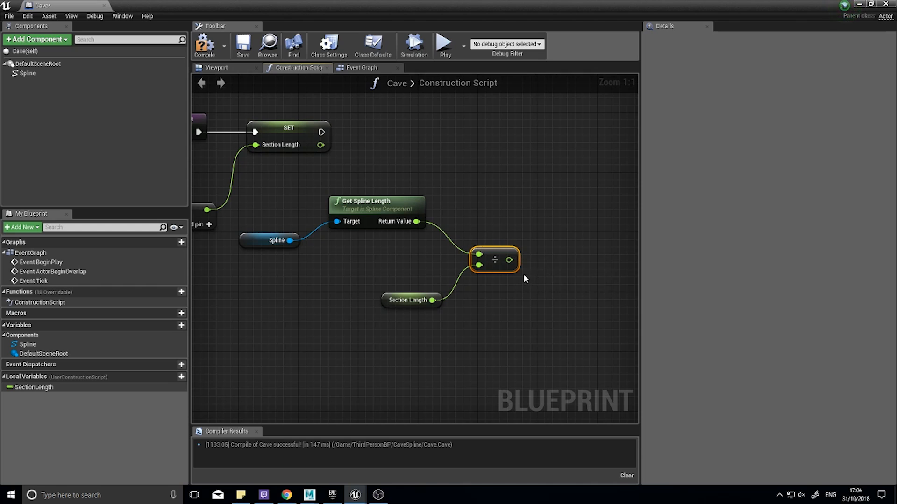
- Feed the division result into a Floor node and place that node slightly higher in the graph
drag(509, 260, 536, 242)
text(roun)
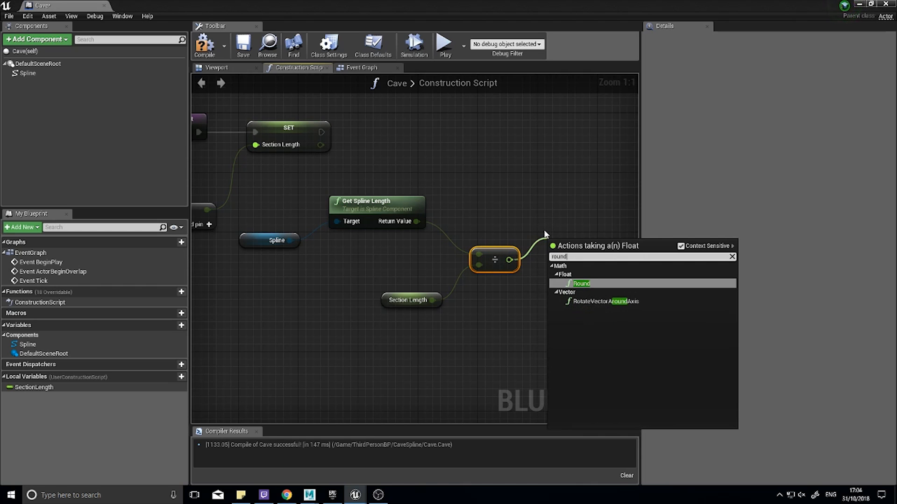
text(d)
key(BackSpace)
key(BackSpace)
key(BackSpace)
key(BackSpace)
key(BackSpace)
text(floo)
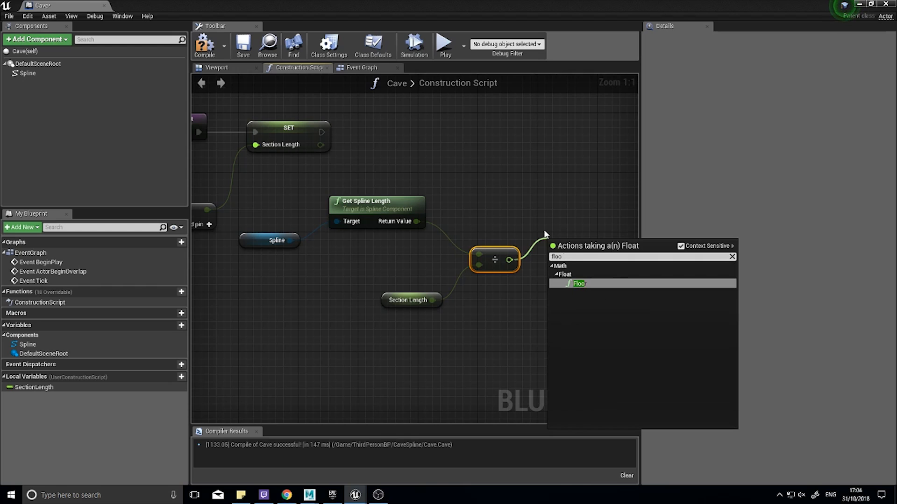
key(Return)
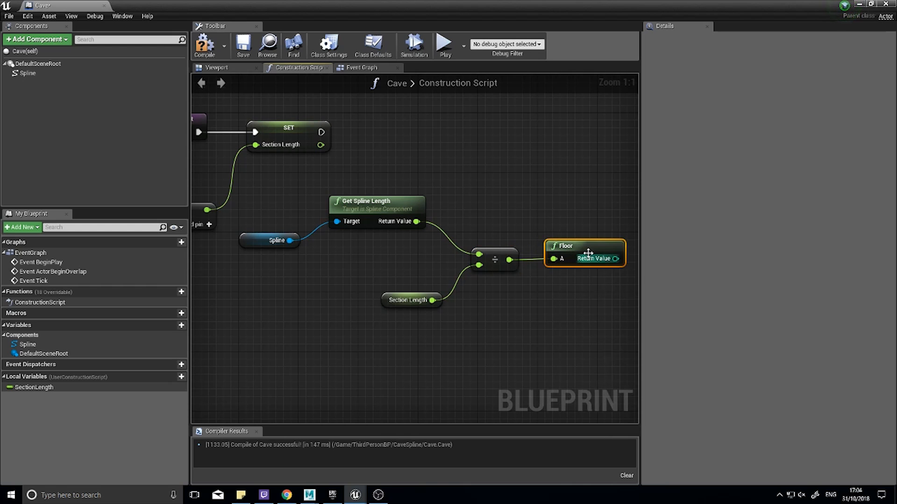
drag(587, 245, 582, 226)
right_drag(587, 268, 519, 266)
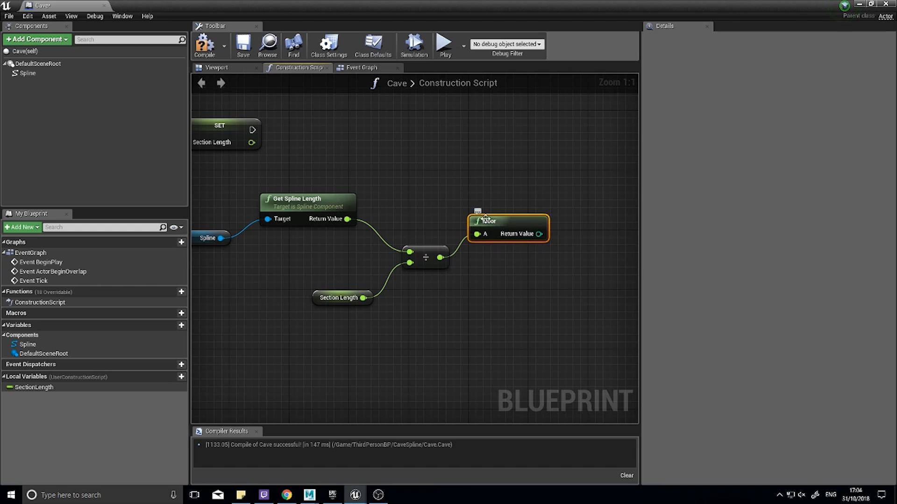
drag(519, 225, 522, 216)
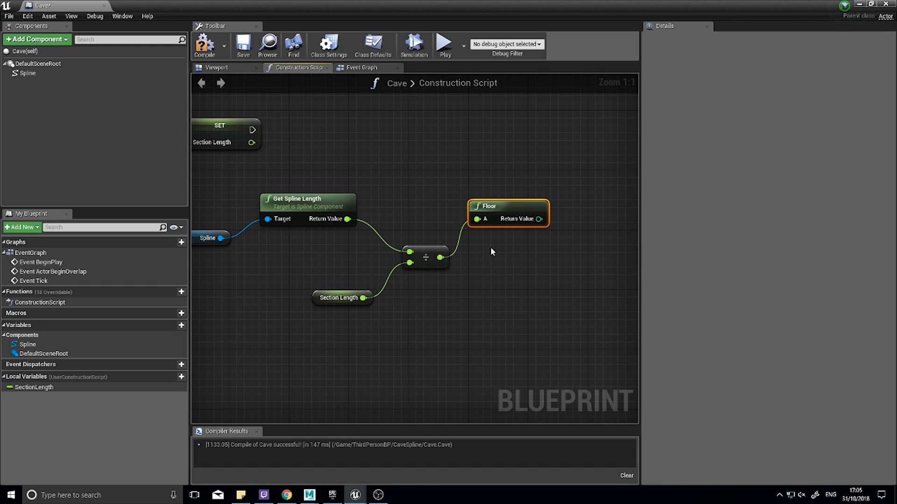
right_drag(556, 242, 431, 258)
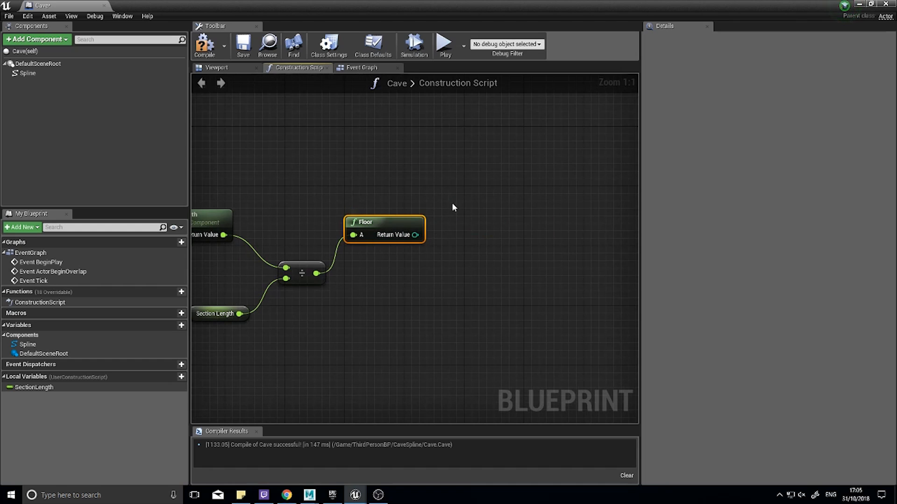
right_drag(400, 294, 413, 339)
right_click(475, 217)
text(foreach)
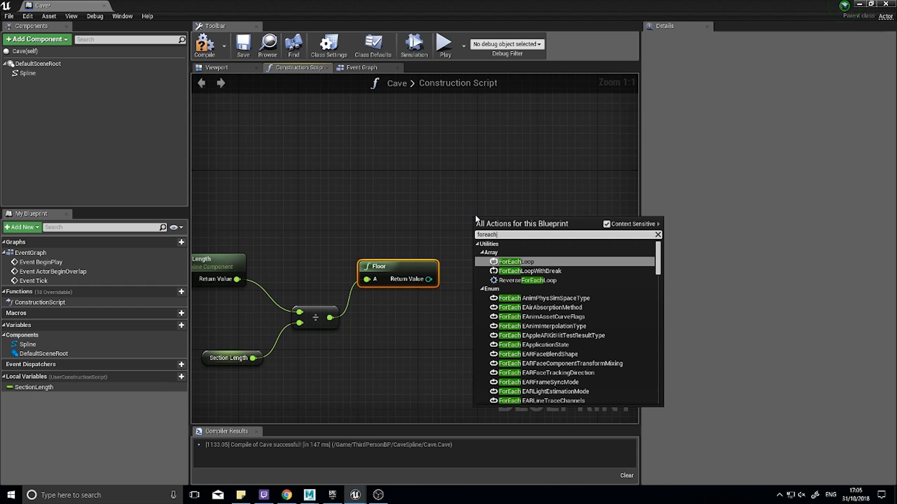
key(BackSpace)
key(BackSpace)
key(BackSpace)
key(BackSpace)
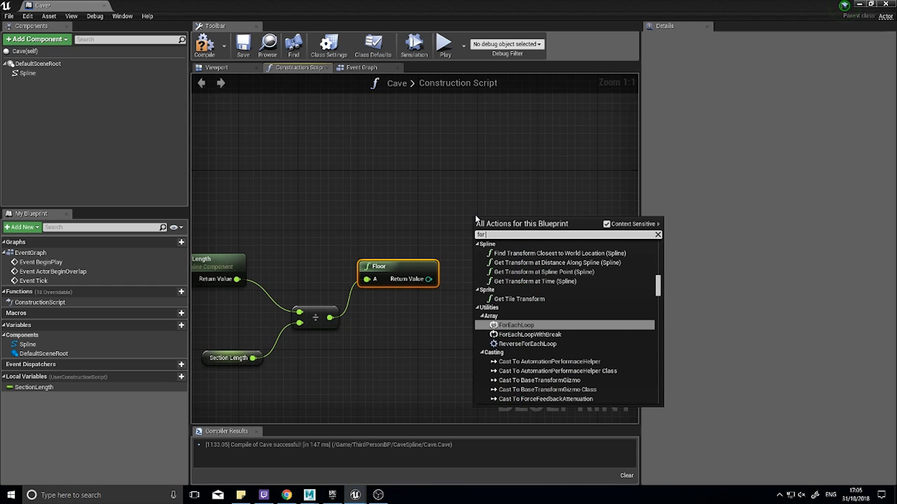
text(loop)
key(Return)
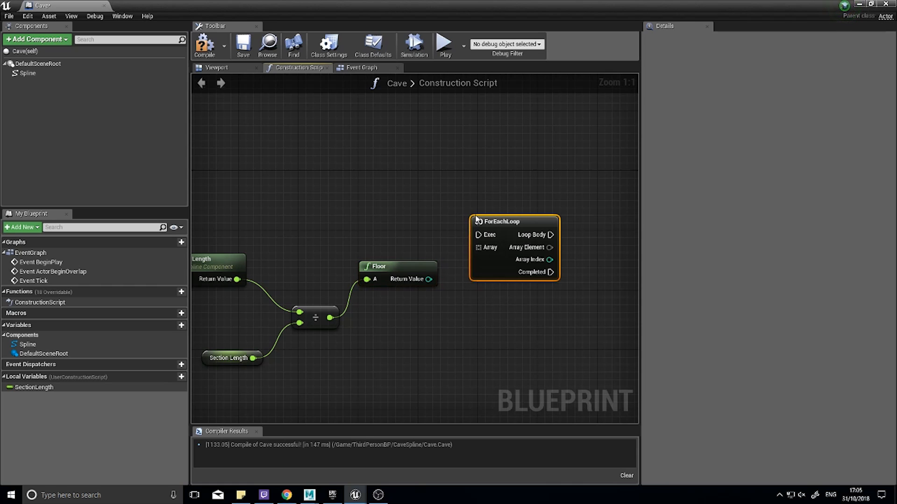
key(Delete)
- Add a ForLoop node beyond the Floor node and connect the Floor return value to its Last Index
right_click(506, 216)
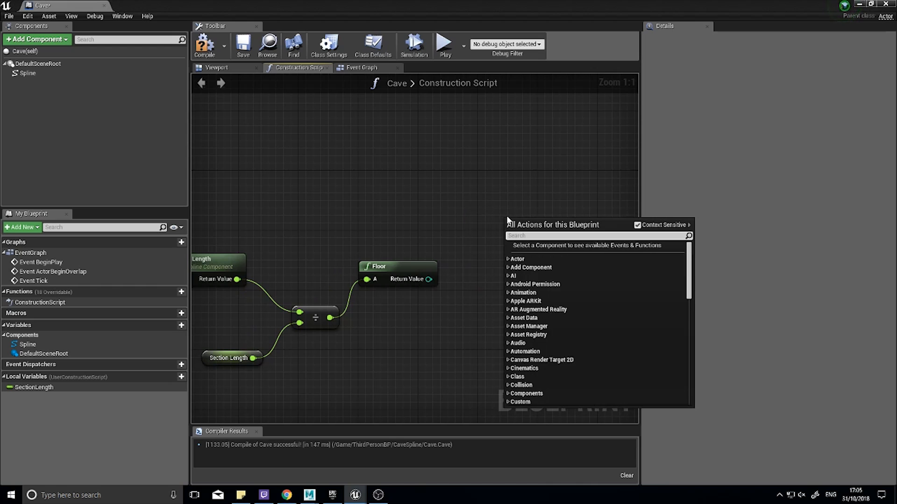
text(for loop)
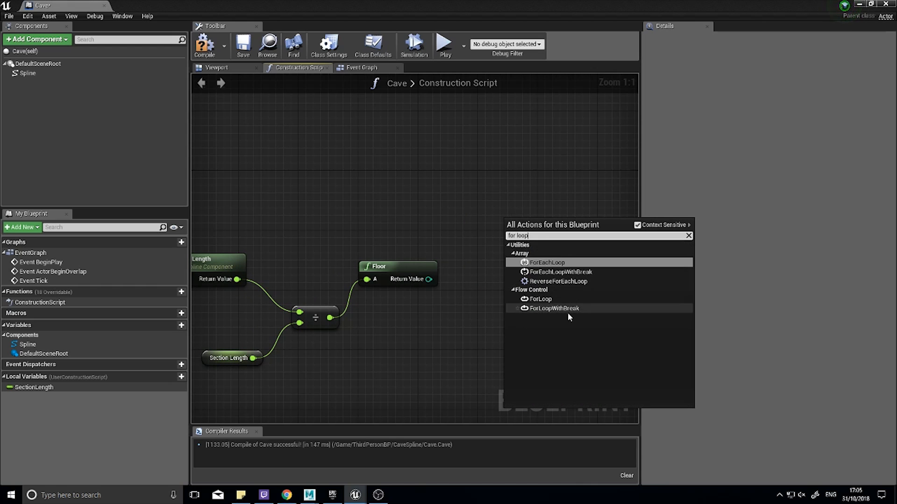
click(560, 299)
drag(535, 222, 526, 208)
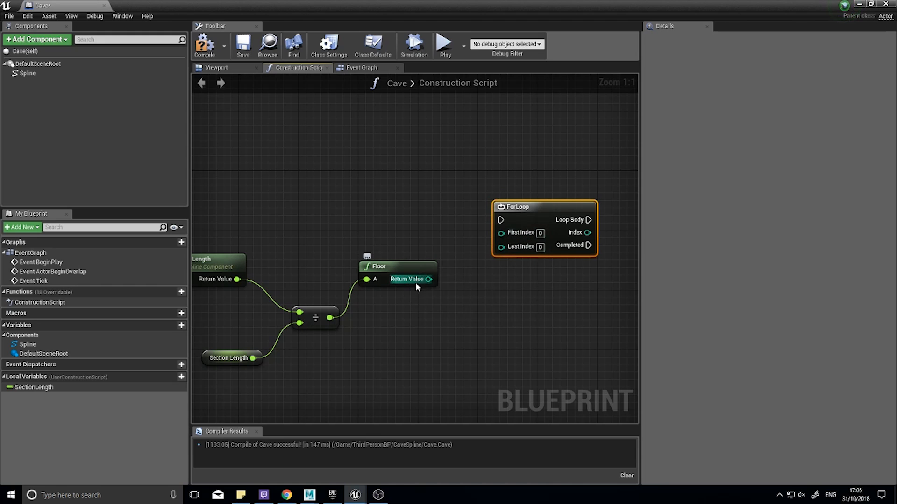
drag(415, 282, 501, 247)
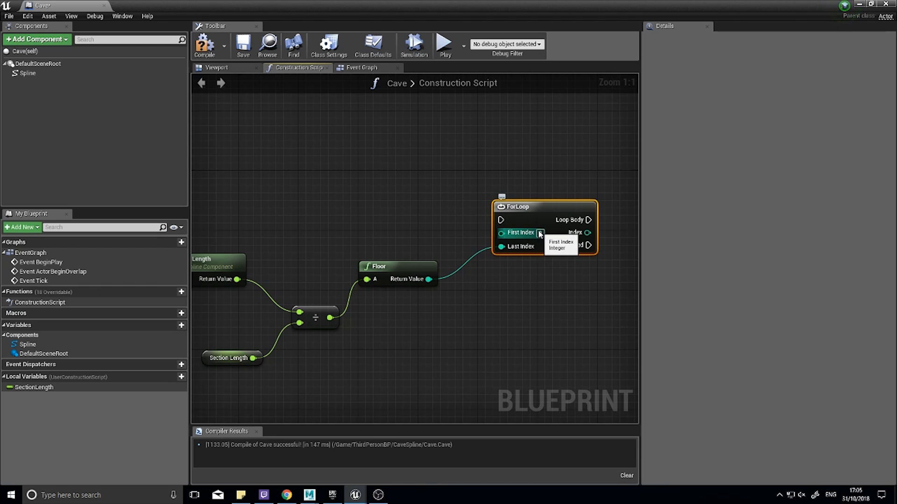
right_drag(273, 266, 393, 243)
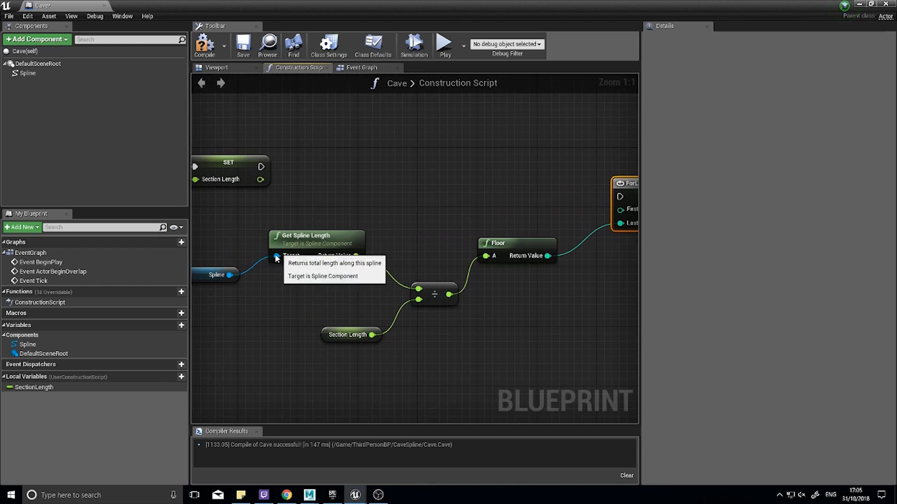
right_drag(257, 256, 343, 251)
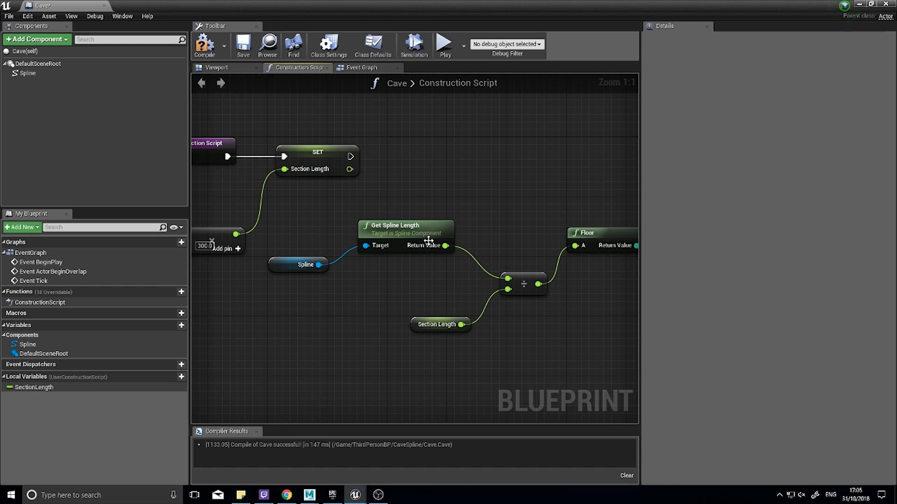
right_drag(532, 314, 376, 324)
click(449, 242)
- Insert an integer subtraction node that subtracts 1 between the Floor return value and the ForLoop's Last Index, aligned beside the Floor node
right_drag(536, 251, 413, 261)
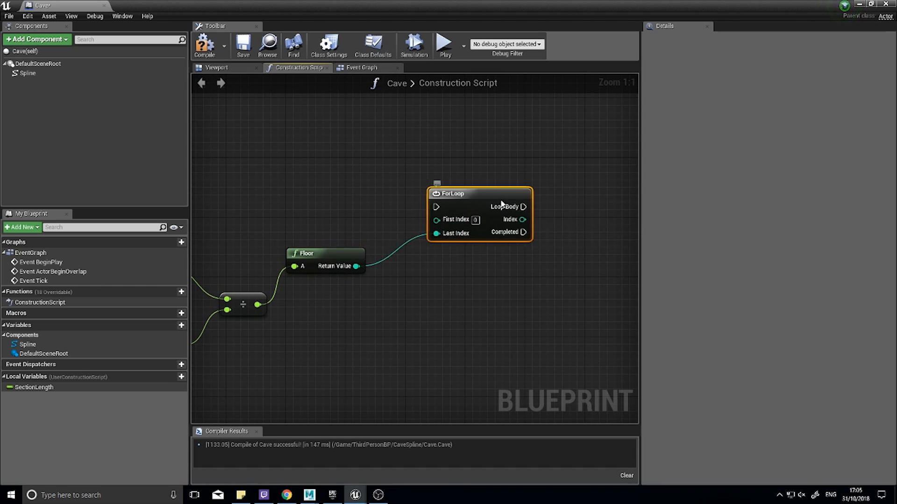
drag(506, 203, 566, 187)
drag(369, 266, 393, 285)
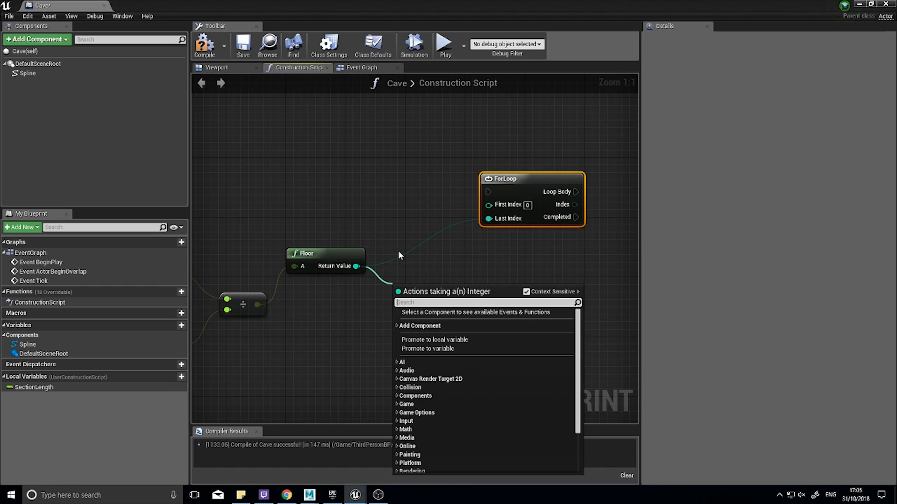
text(-)
click(451, 339)
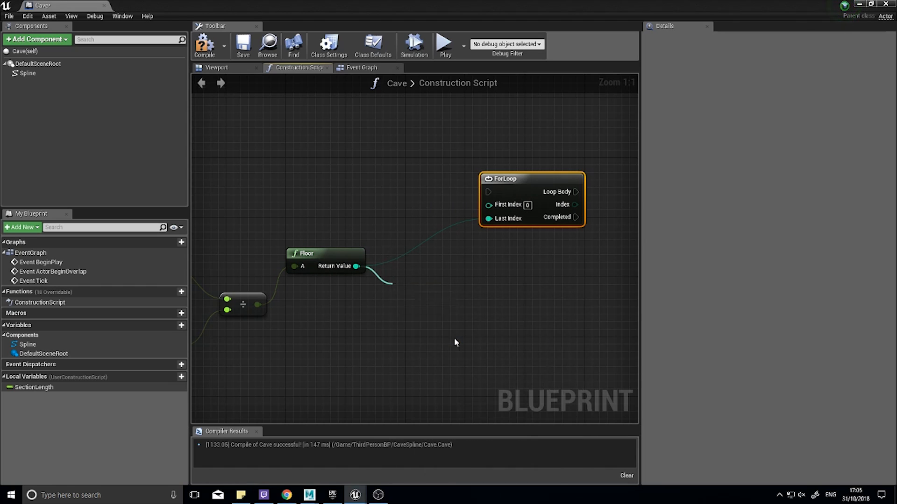
drag(437, 299, 489, 219)
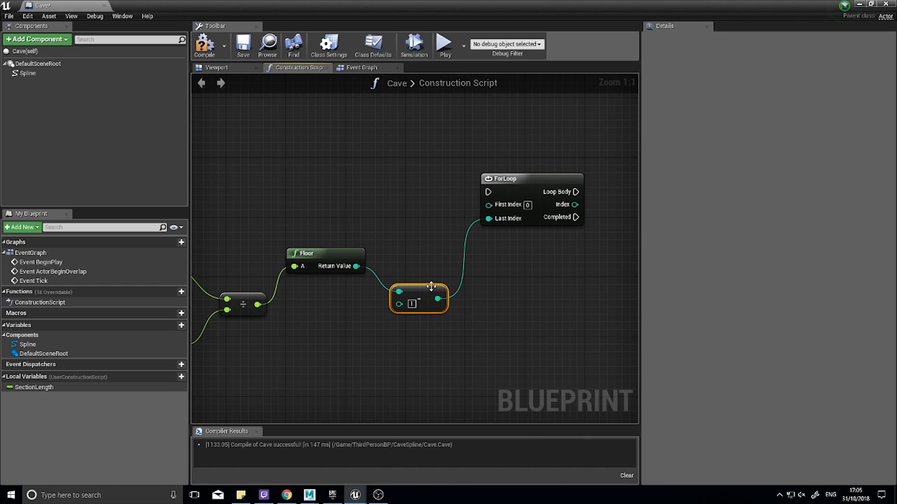
drag(432, 293, 432, 262)
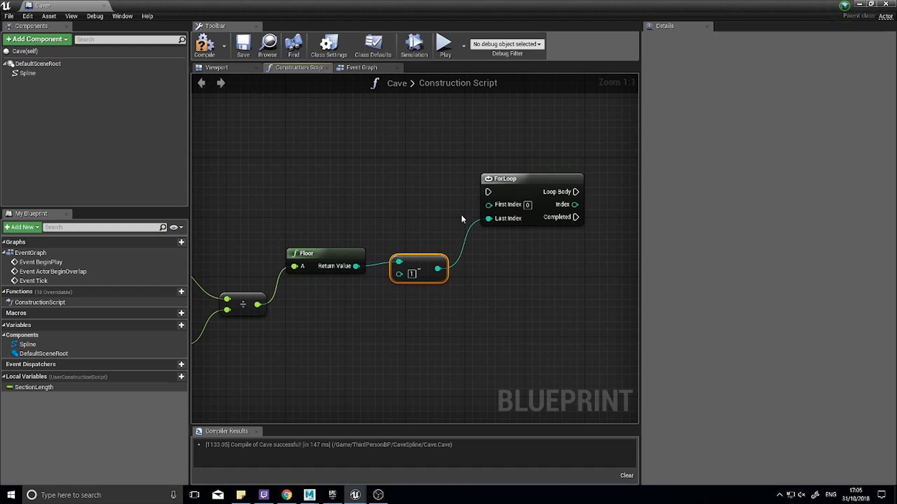
- Move the whole node chain from the Spline reference through the ForLoop lower in the graph, below the Section Length SET node
right_drag(377, 234, 386, 209)
scroll(386, 209, down, 2)
right_drag(344, 238, 478, 213)
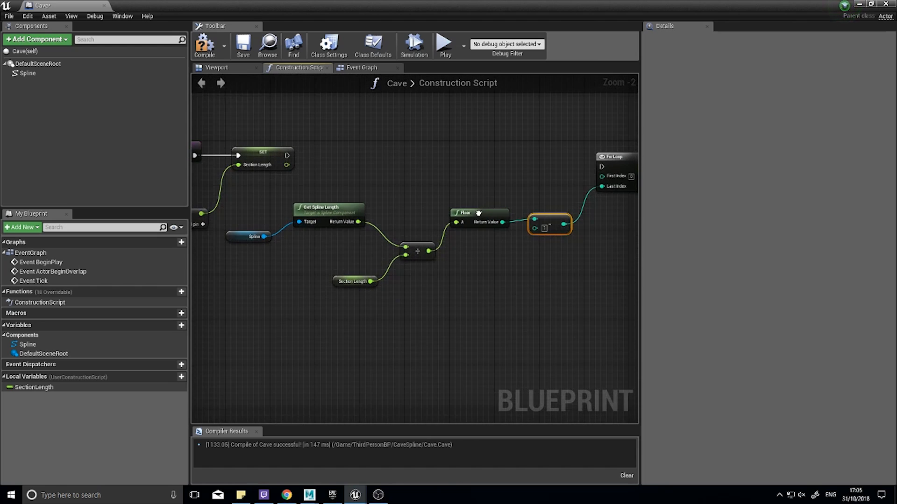
right_drag(499, 294, 376, 302)
right_drag(230, 283, 463, 305)
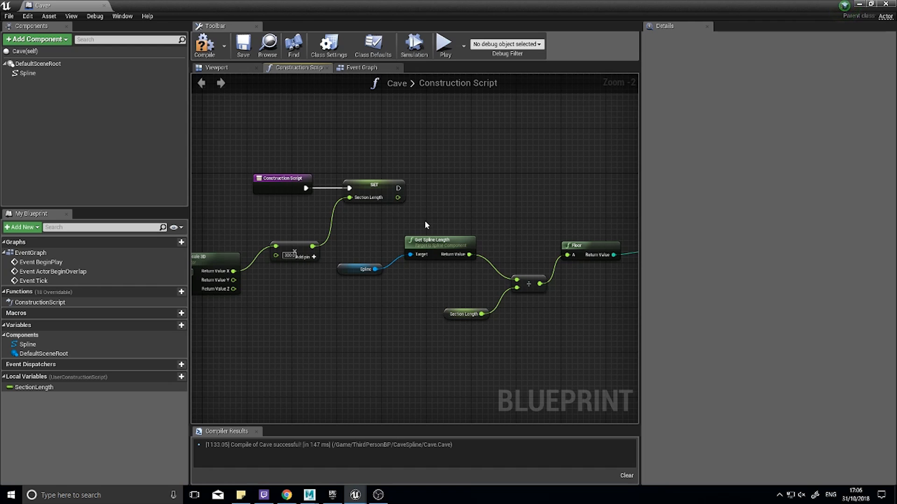
right_drag(470, 223, 386, 211)
scroll(450, 232, down, 2)
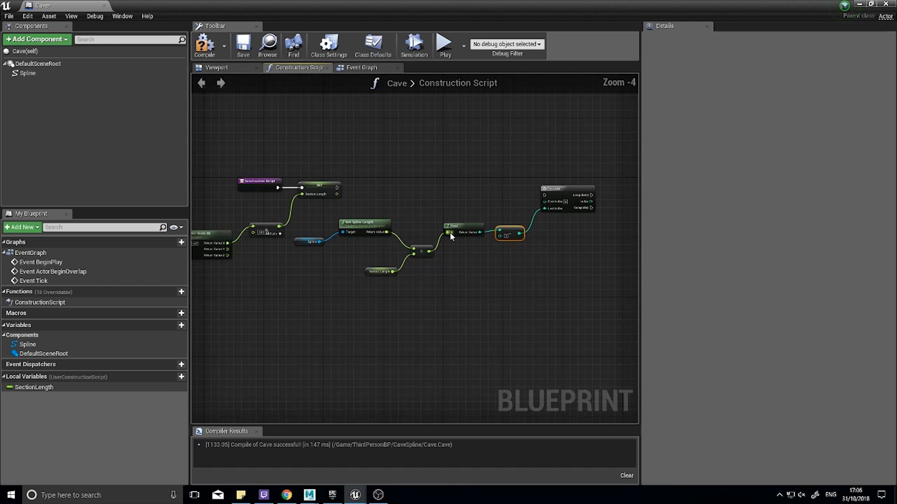
drag(597, 360, 292, 217)
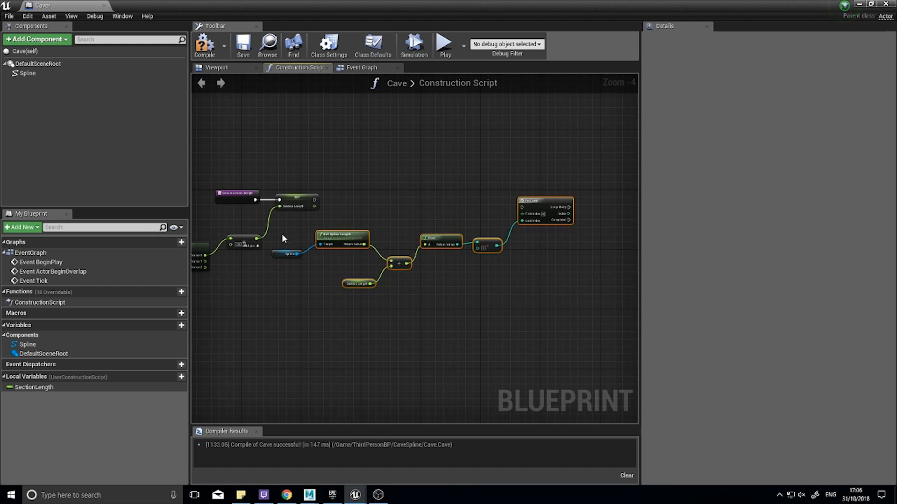
drag(542, 208, 537, 271)
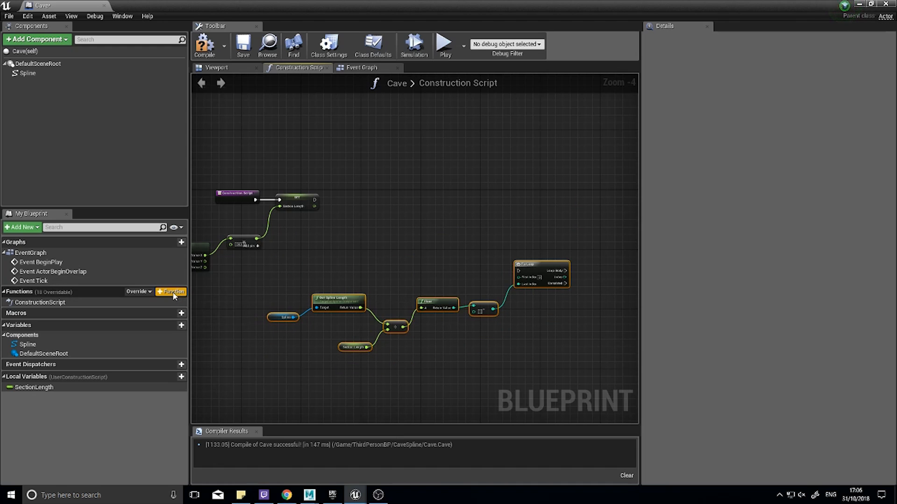
- Add a new function to the Cave blueprint and name it BuildCave
click(171, 292)
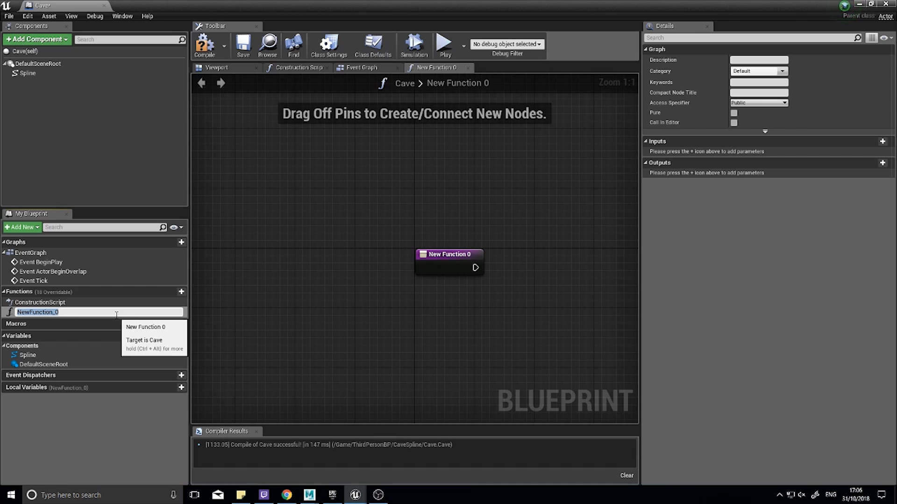
text(BuildCave)
key(Return)
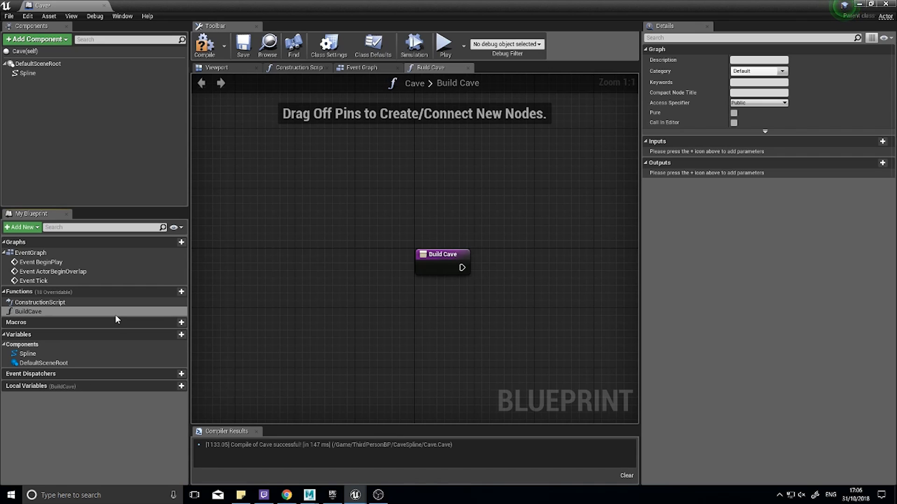
- Copy the node chain from Spline and Get Spline Length through ForLoop out of the Construction Script and paste it into BuildCave
click(361, 67)
click(299, 68)
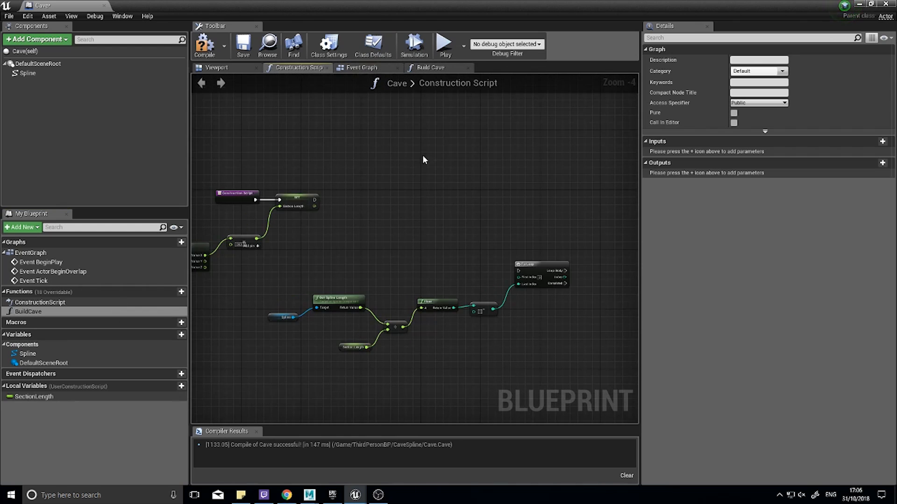
drag(572, 339, 279, 253)
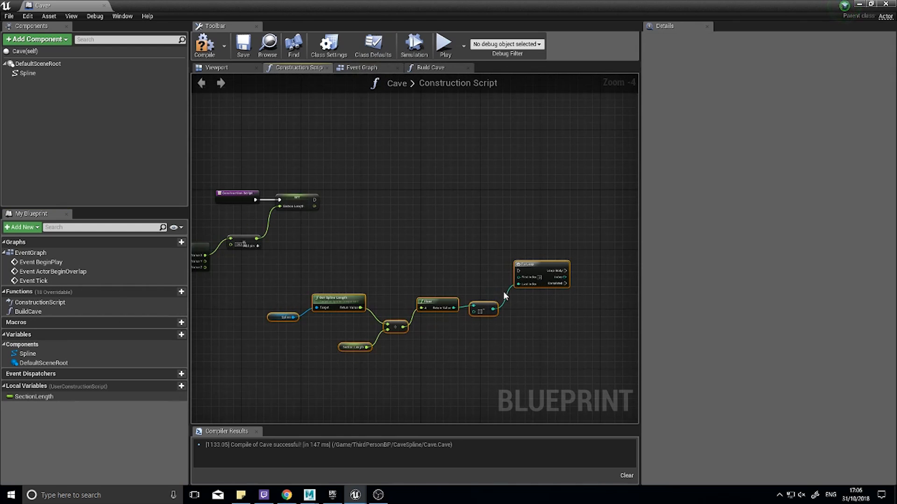
right_click(530, 269)
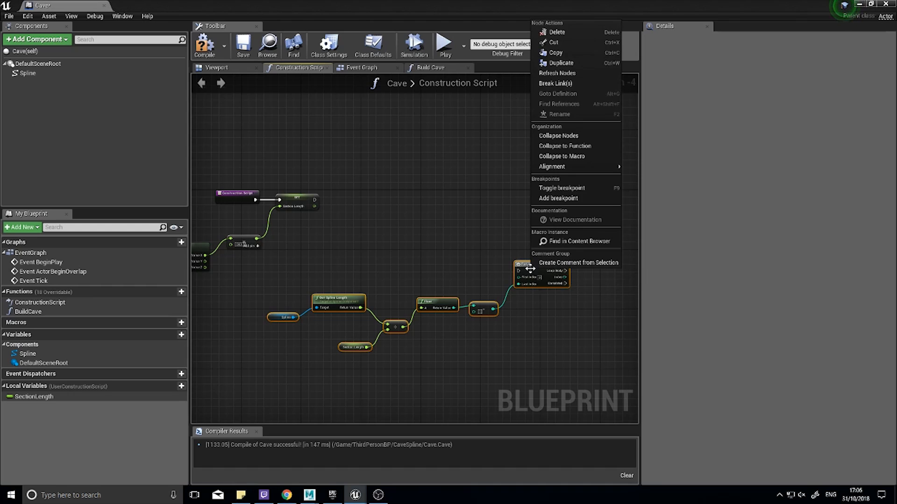
click(555, 55)
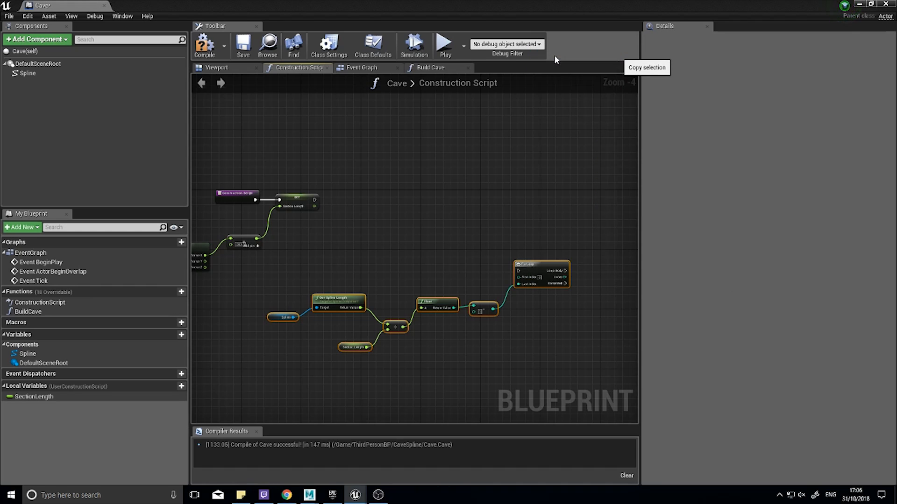
click(430, 69)
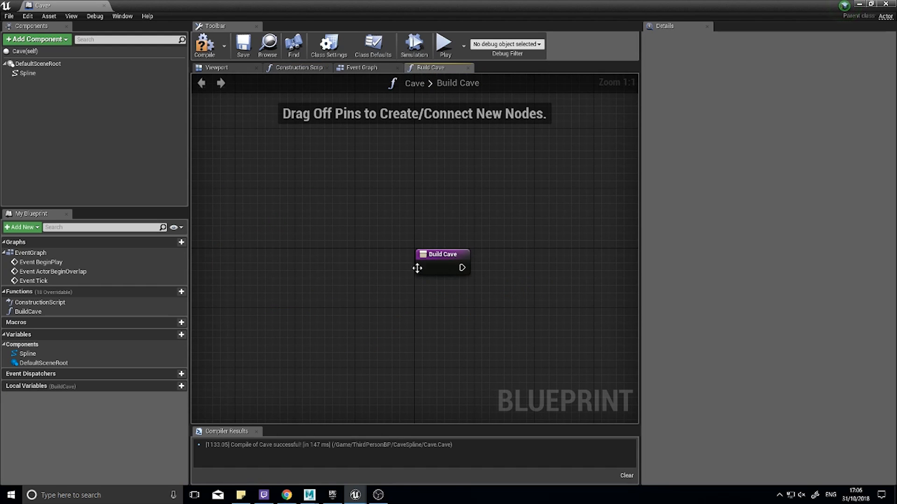
right_drag(417, 268, 314, 218)
key(ctrl+v)
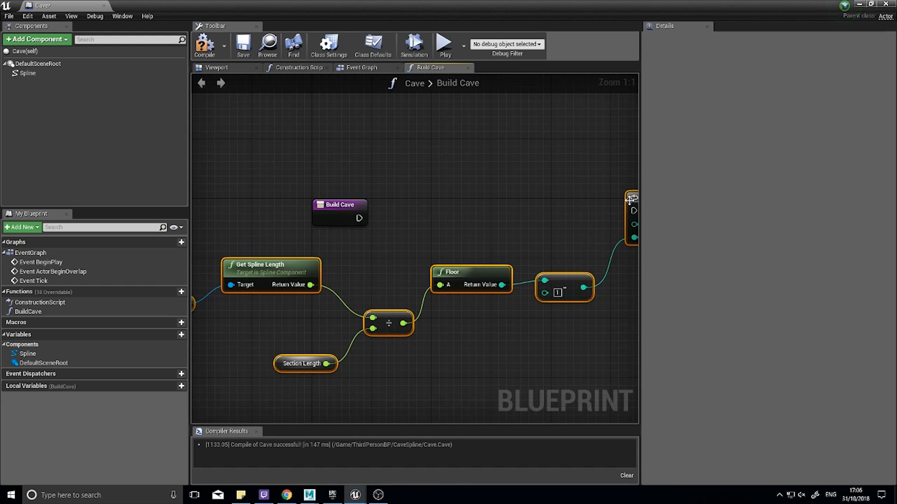
- Move the pasted nodes beside the Build Cave entry node and connect its execution output to the ForLoop, aligning the two
drag(630, 200, 356, 220)
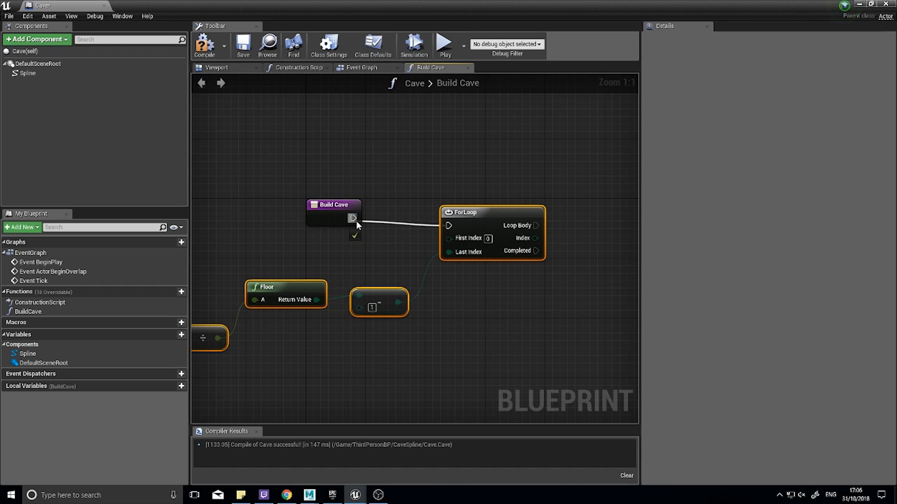
drag(473, 218, 480, 210)
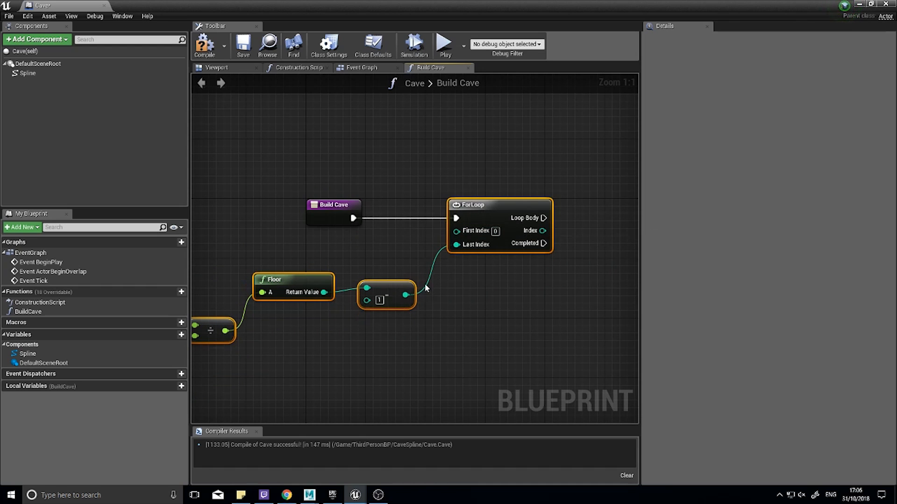
right_drag(327, 258, 374, 286)
click(365, 68)
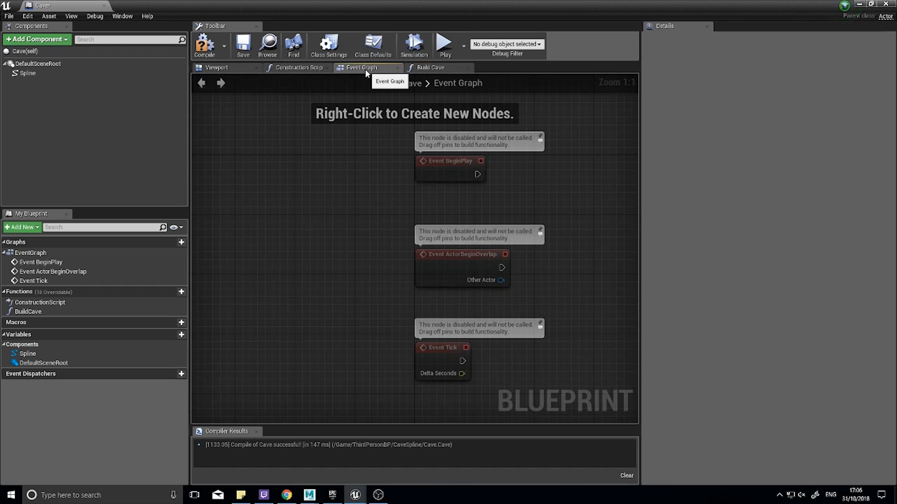
click(294, 68)
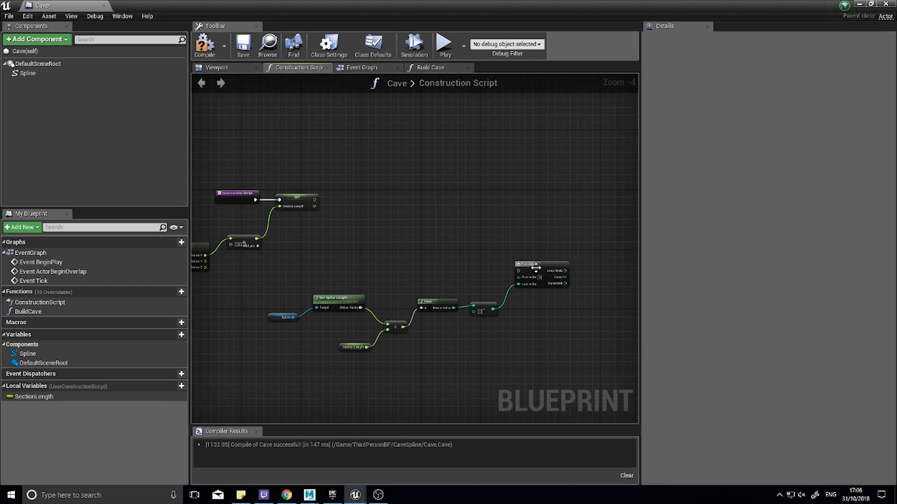
drag(590, 236, 274, 364)
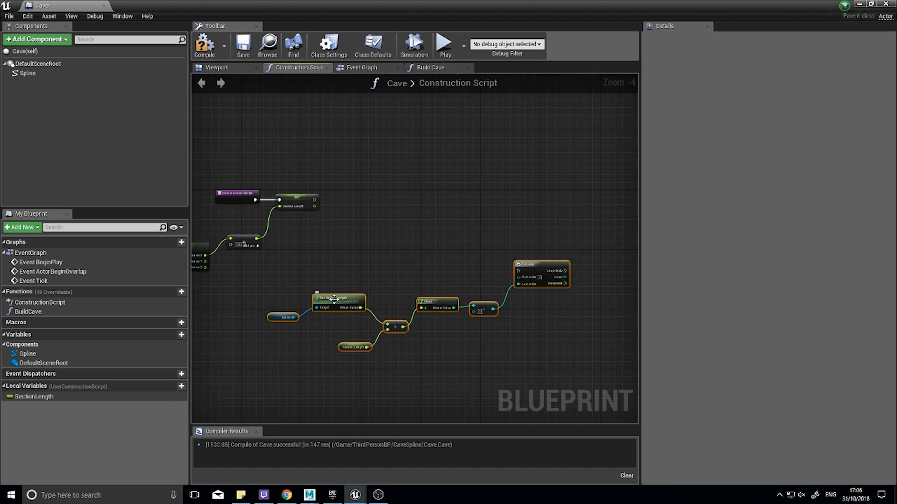
right_click(520, 266)
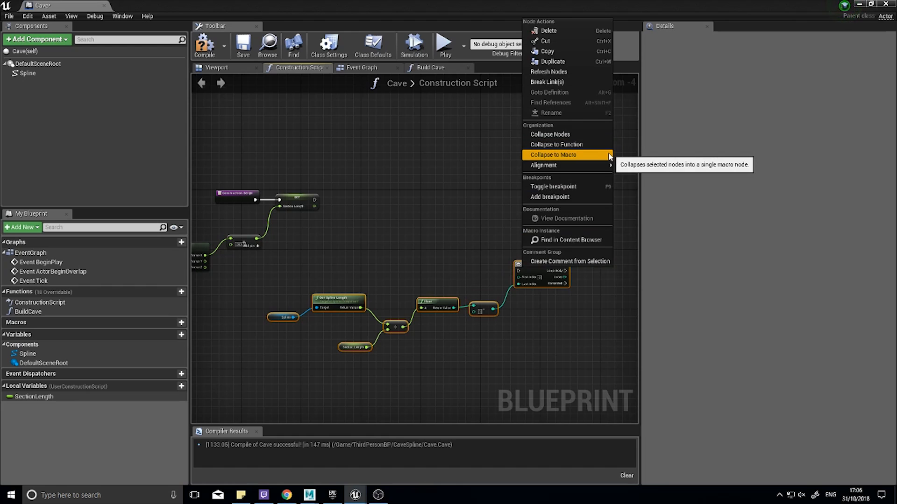
click(474, 200)
click(429, 68)
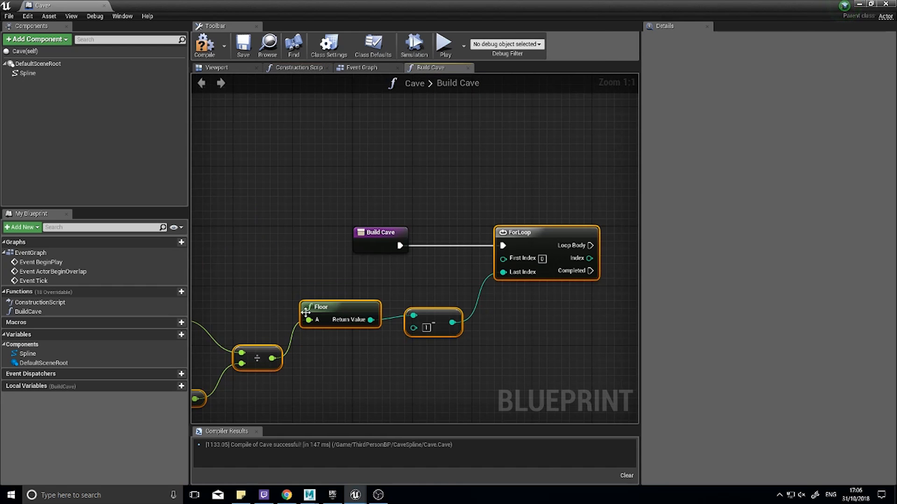
right_drag(223, 367, 433, 291)
drag(349, 301, 384, 338)
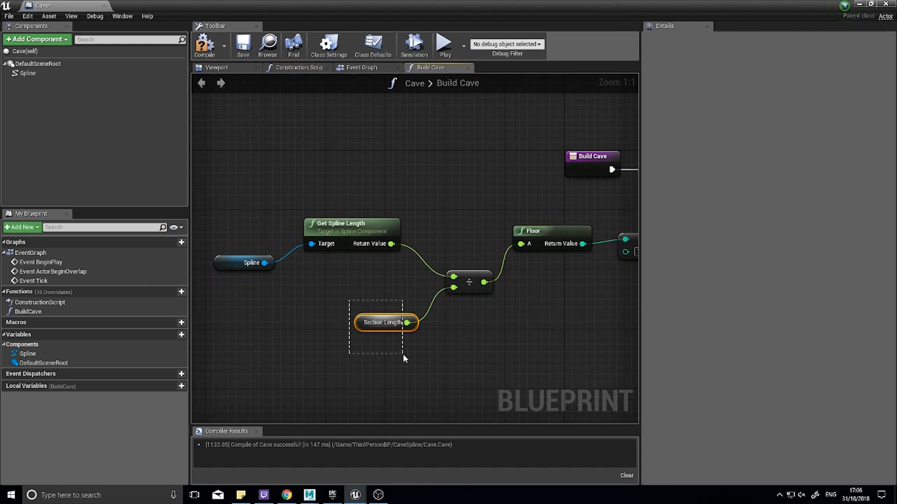
- Delete the SET node of the local Section Length variable from the Construction Script
click(306, 68)
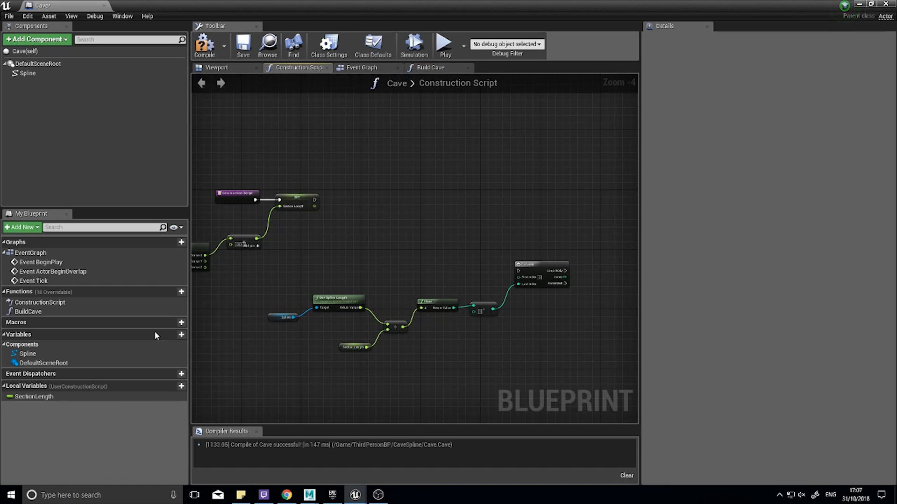
mouse_move(42, 396)
mouse_down()
mouse_move(39, 337)
mouse_move(48, 352)
mouse_move(38, 397)
mouse_up()
right_drag(326, 256, 448, 273)
scroll(447, 273, up, 3)
right_drag(427, 213, 449, 258)
drag(428, 206, 445, 268)
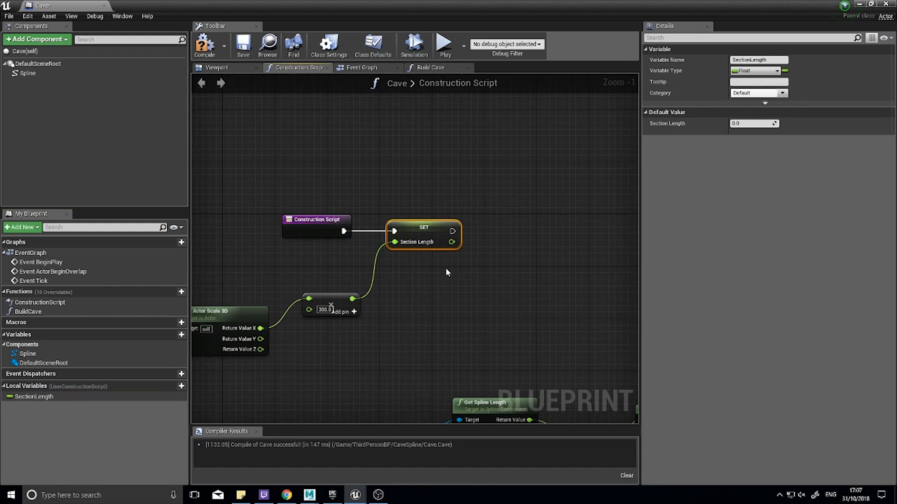
key(Delete)
- Promote the result of the multiply-by-300 node to a blueprint variable and connect its SET node to the Construction Script entry
drag(351, 299, 392, 274)
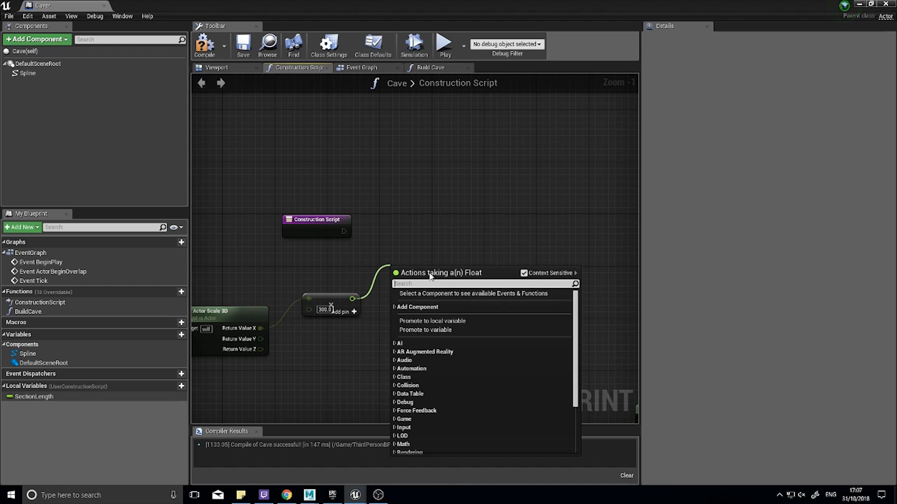
click(422, 329)
drag(486, 301, 344, 231)
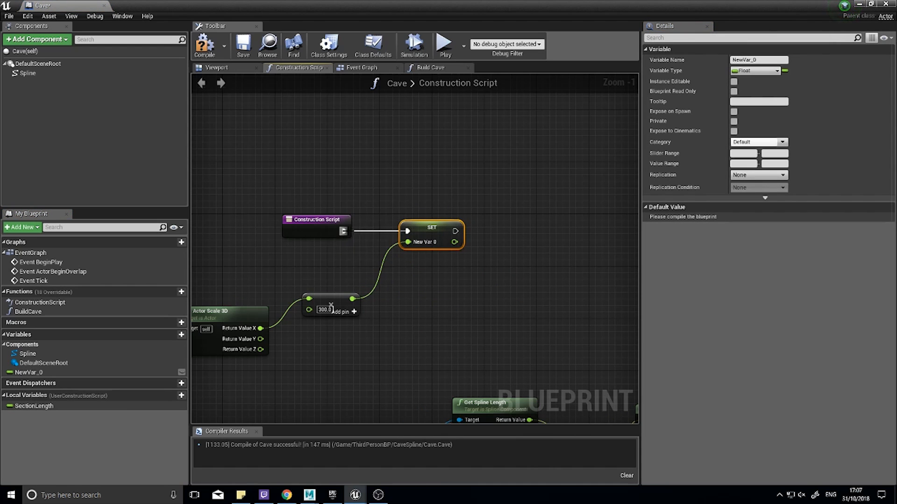
- Try to rename the newly promoted float variable to SectionLength
click(767, 60)
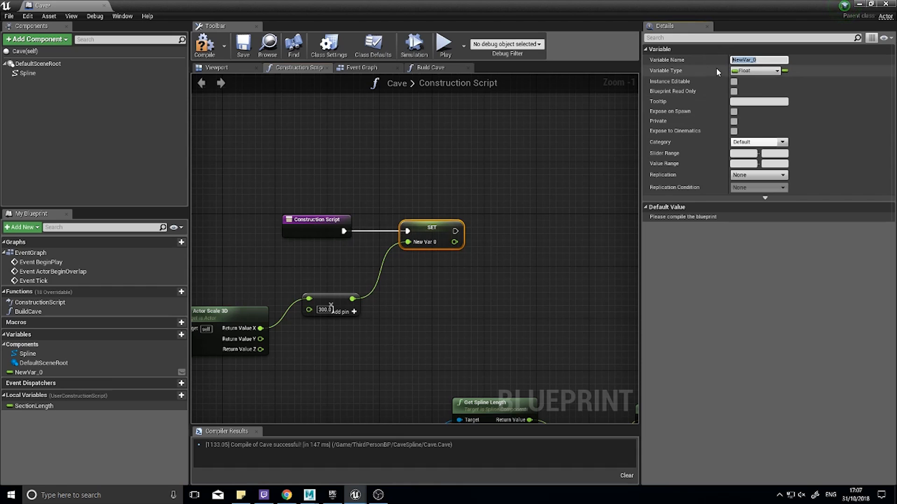
text(Sectio)
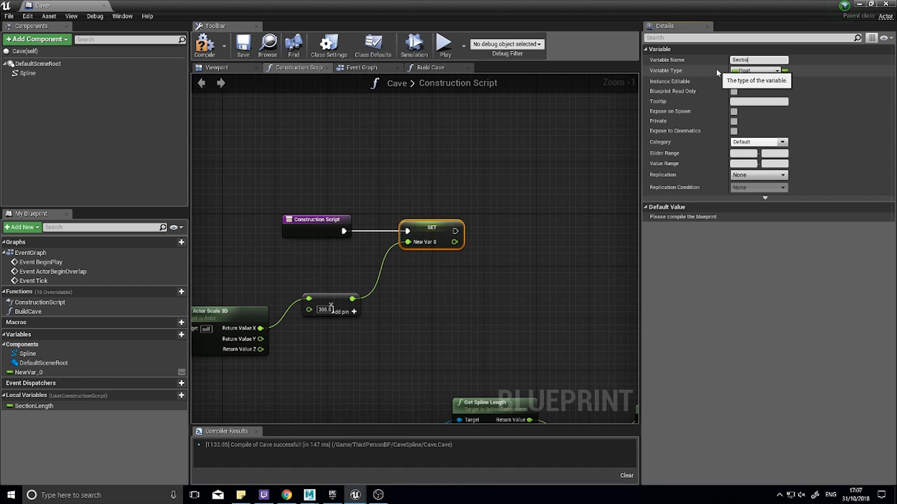
text(nLength)
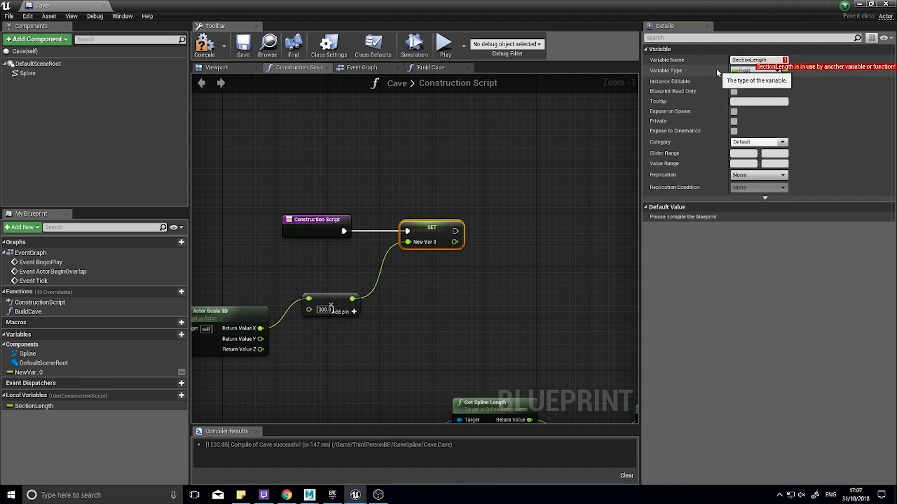
click(492, 161)
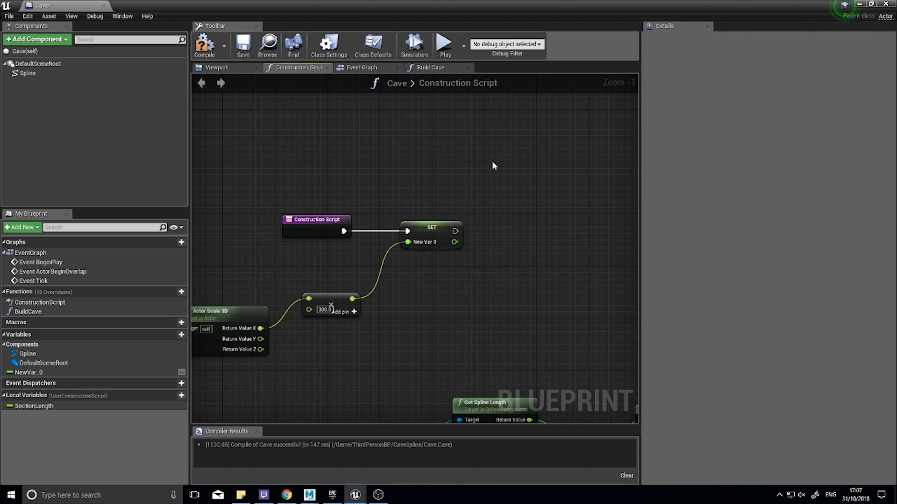
- Delete the local variable SectionLength from the Construction Script even though it is in use
click(84, 407)
key(Delete)
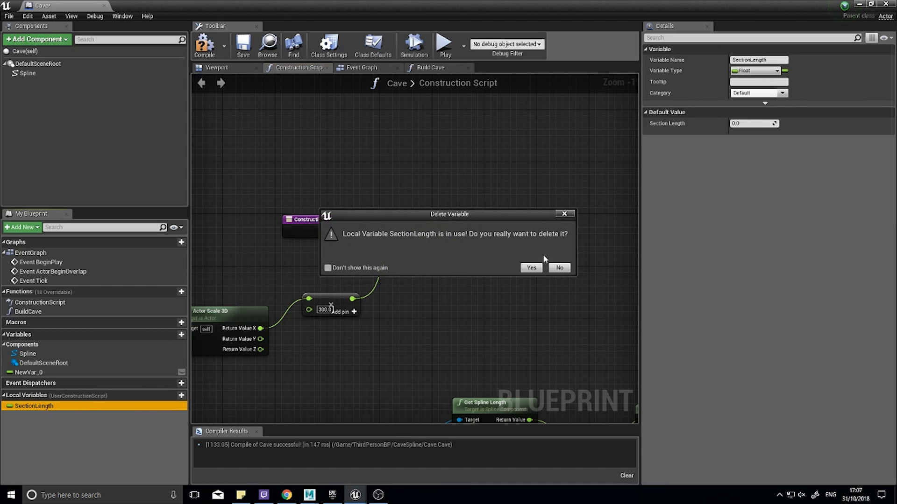
click(531, 268)
- Rename the blueprint variable NewVar_0 to SectionLength
click(93, 372)
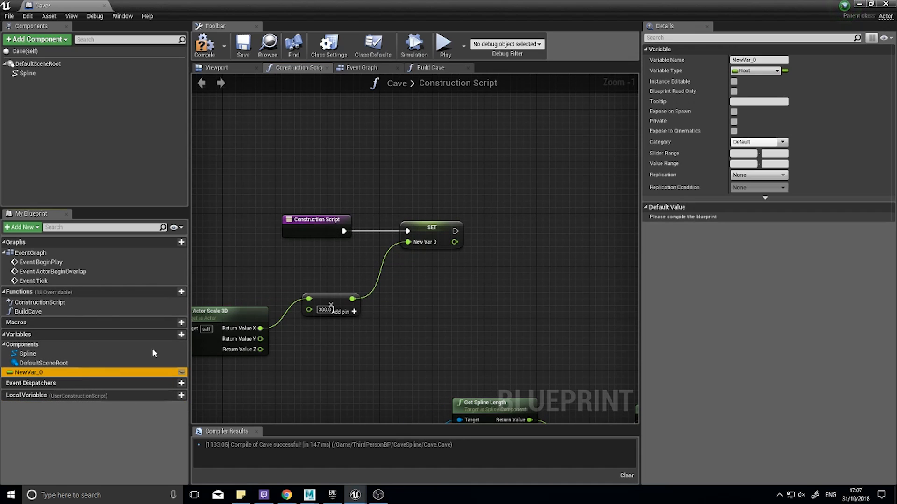
click(747, 60)
text(SectionLengt)
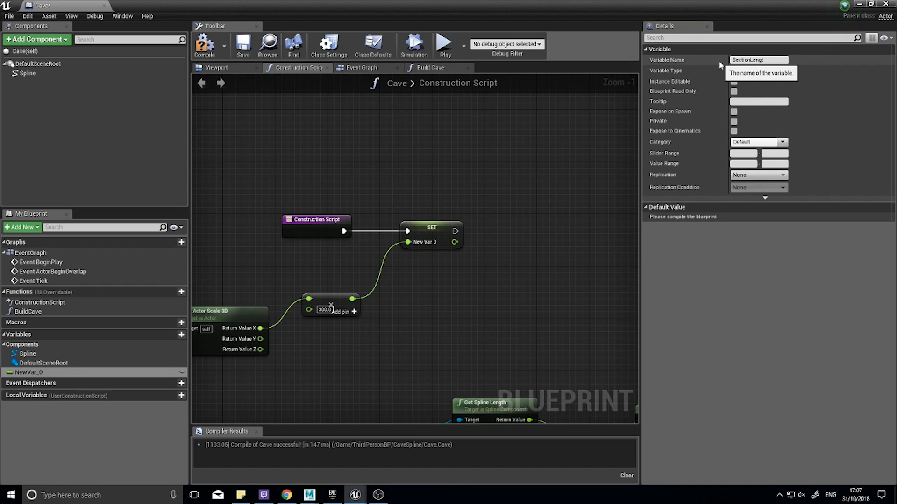
key(Return)
- Delete the leftover spline length, division, Floor, subtraction and ForLoop nodes from the Construction Script
right_drag(447, 322, 348, 237)
scroll(402, 273, down, 2)
right_drag(460, 299, 338, 264)
scroll(339, 264, down, 1)
right_drag(460, 324, 497, 320)
drag(556, 327, 285, 221)
key(Delete)
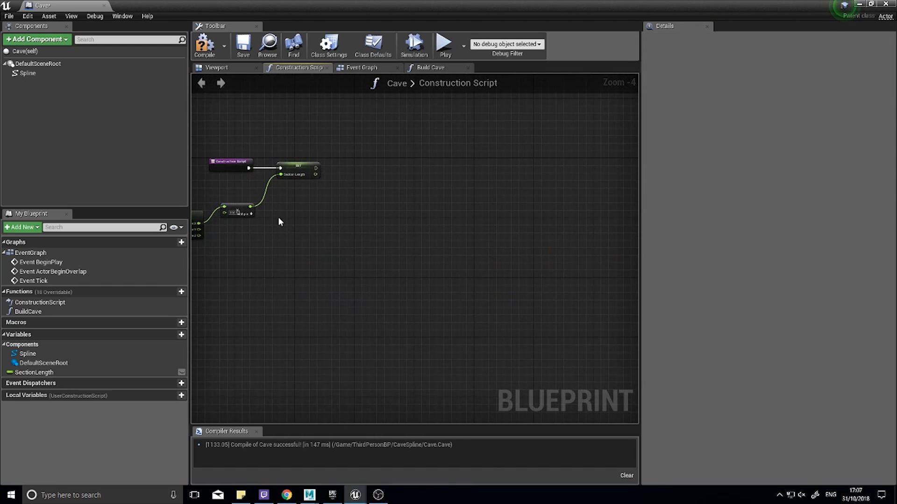
- In the BuildCave function, add an Add Spline Mesh Component node executed from the ForLoop's Loop Body
click(439, 68)
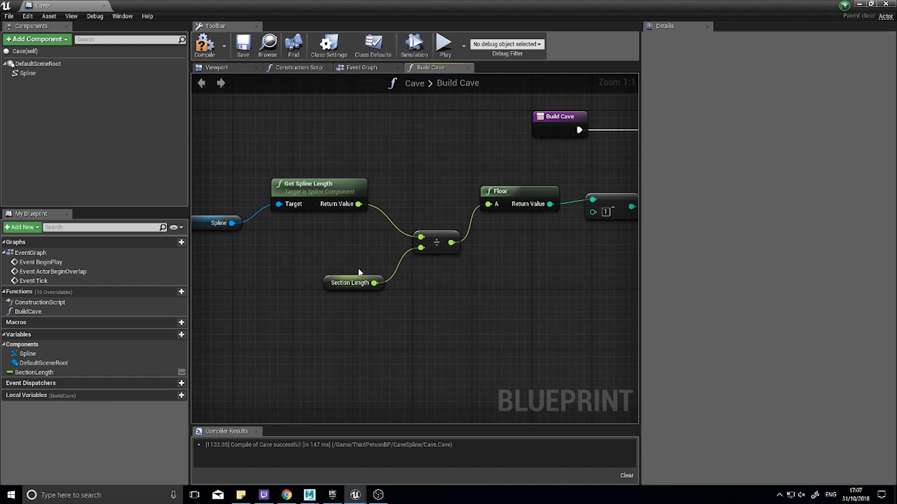
click(326, 283)
scroll(340, 286, down, 2)
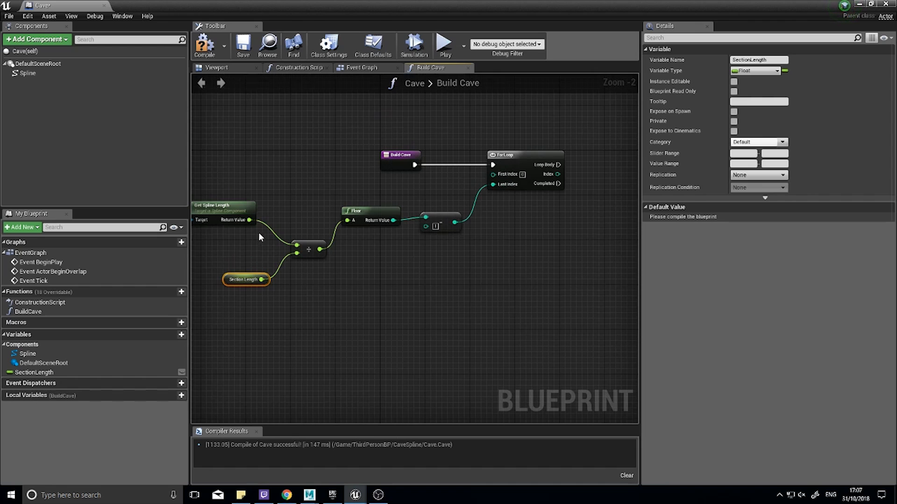
right_drag(260, 236, 295, 207)
right_drag(508, 284, 366, 214)
right_drag(511, 254, 324, 209)
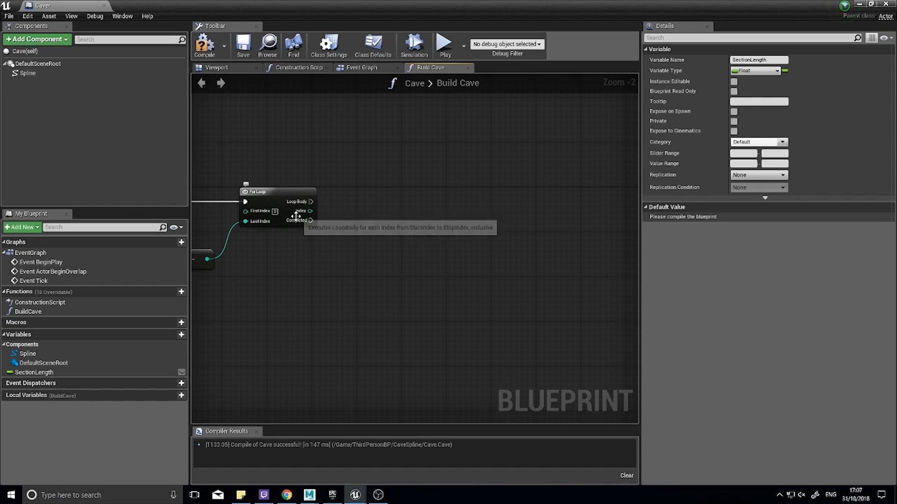
drag(310, 202, 380, 203)
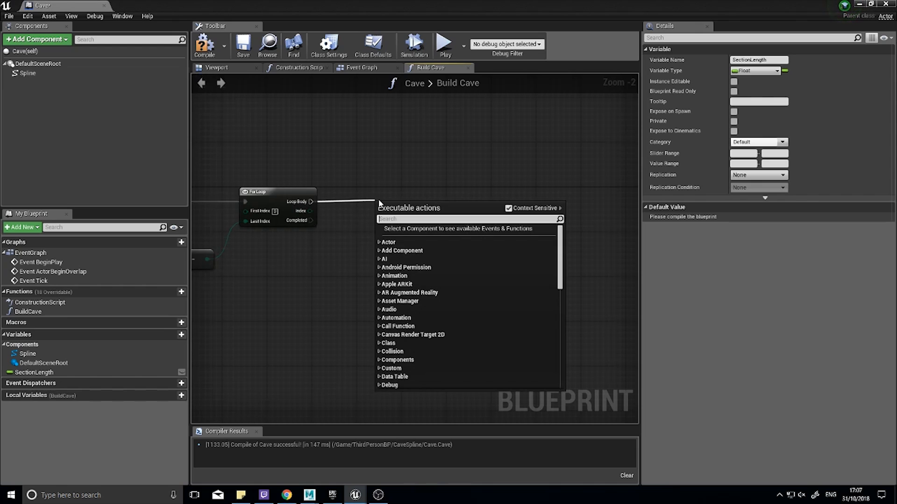
text(add spline me)
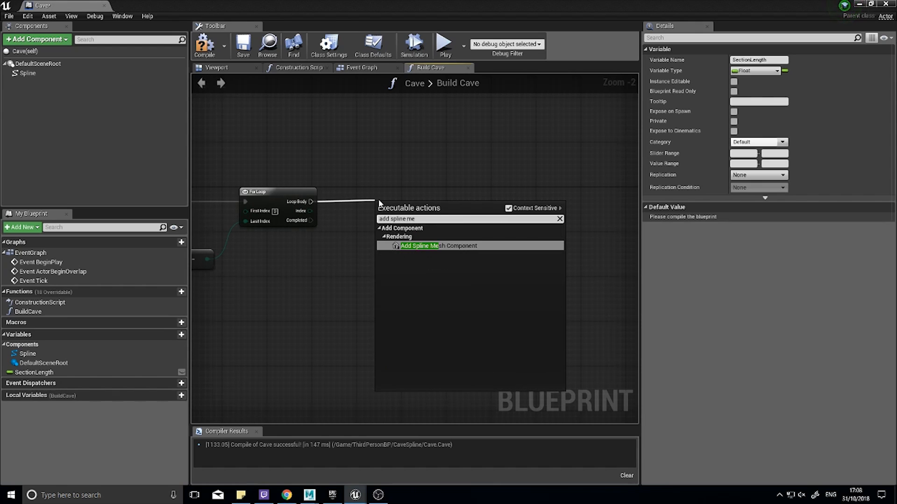
key(Return)
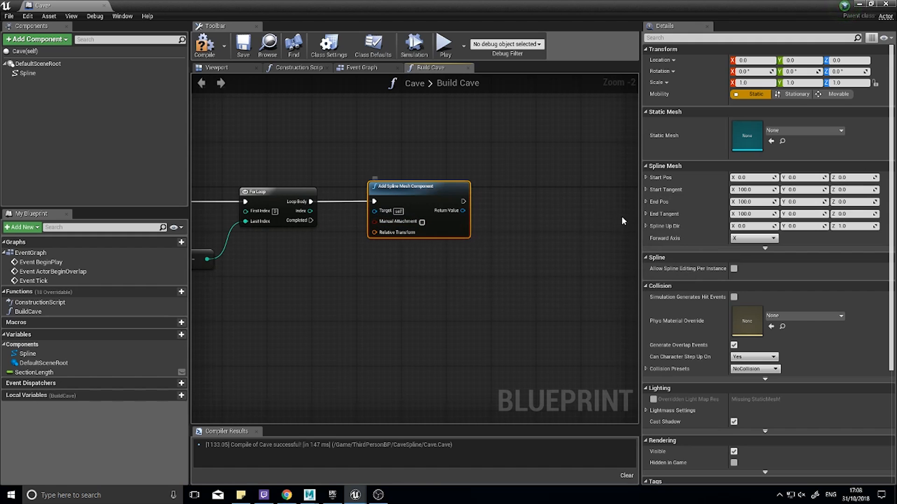
- Assign the cave_section static mesh from the CaveSpline folder to the Add Spline Mesh Component node
click(800, 132)
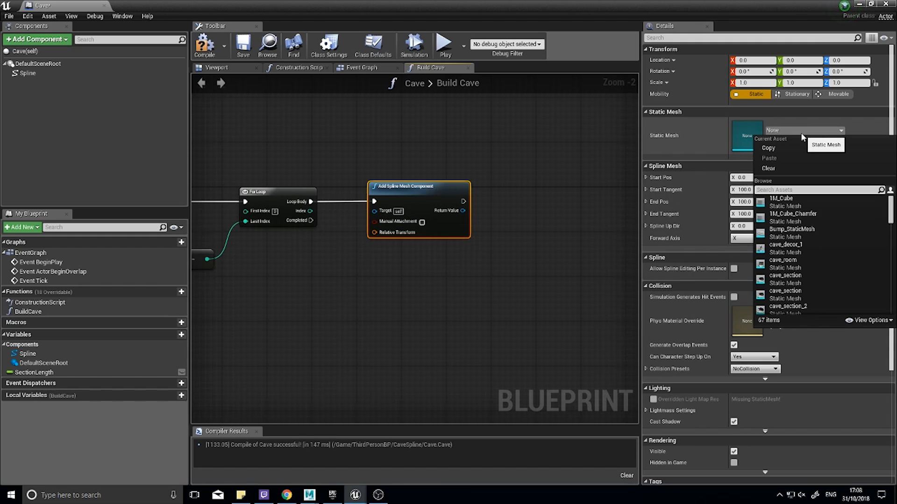
text(cave)
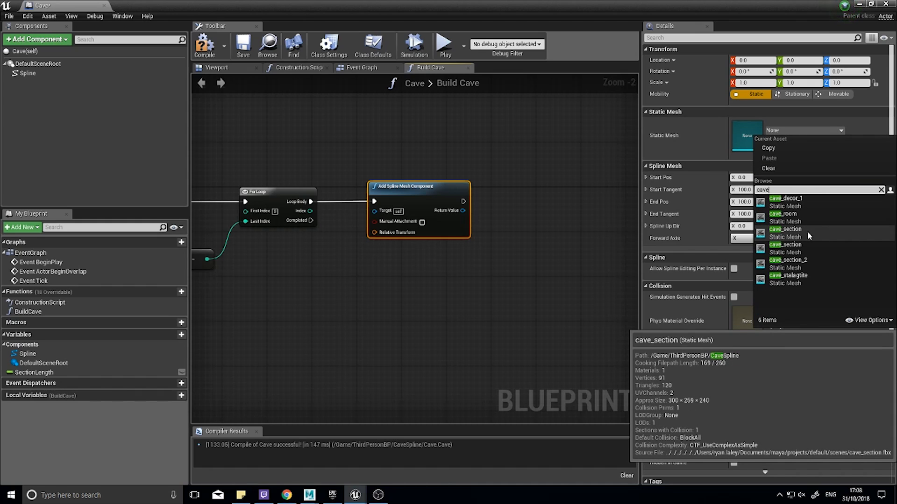
click(804, 229)
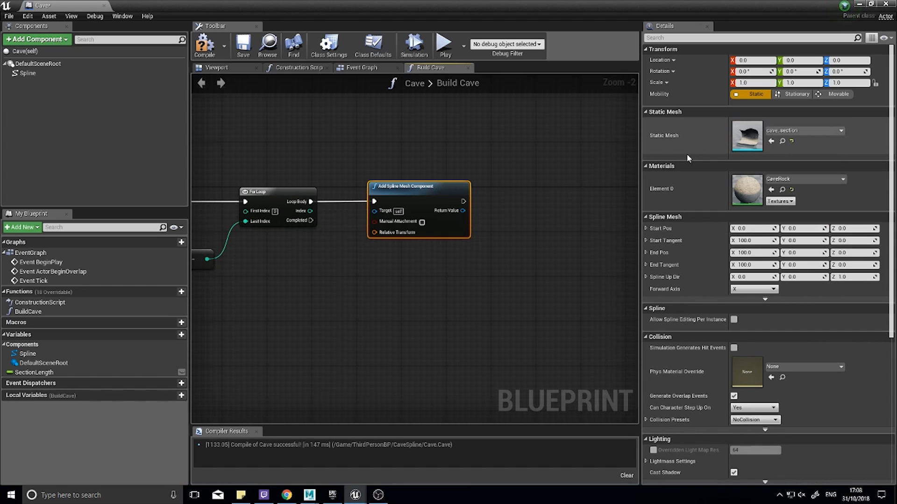
- Add a Set Forward Axis node from the Add Spline Mesh Component's Return Value and align it beside that node
right_drag(553, 226, 597, 227)
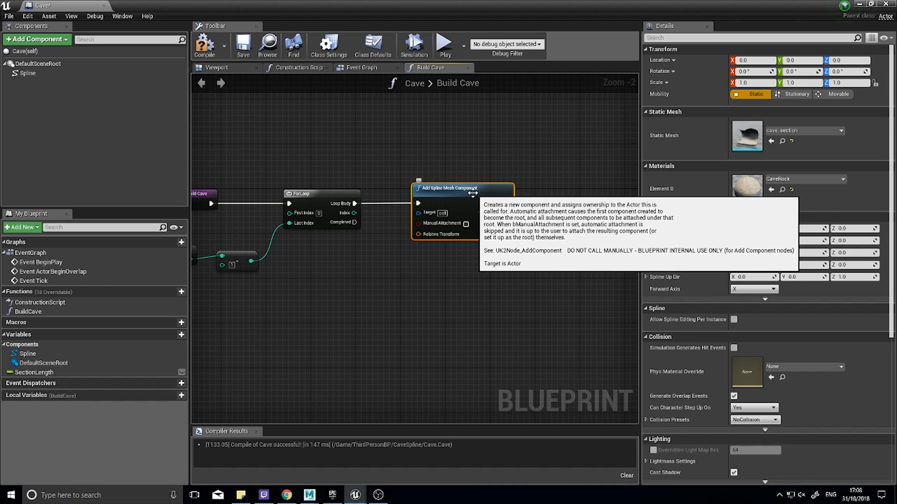
scroll(512, 245, up, 2)
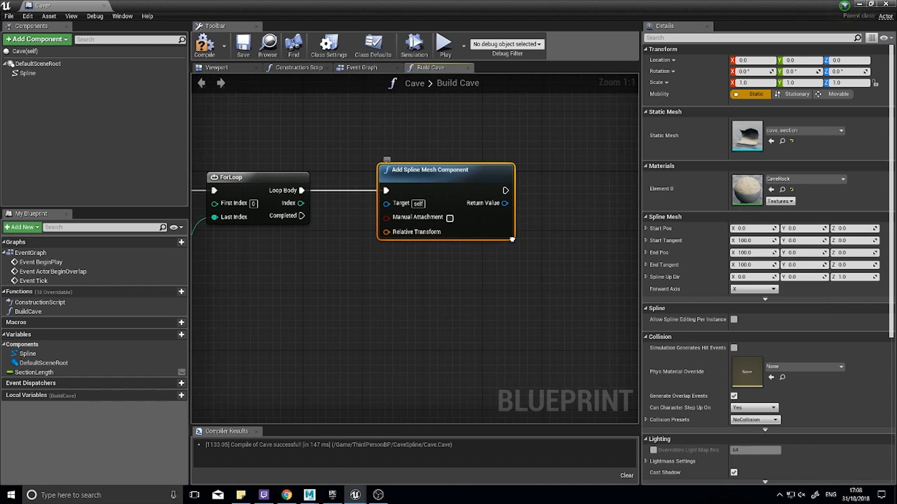
right_drag(500, 205, 404, 207)
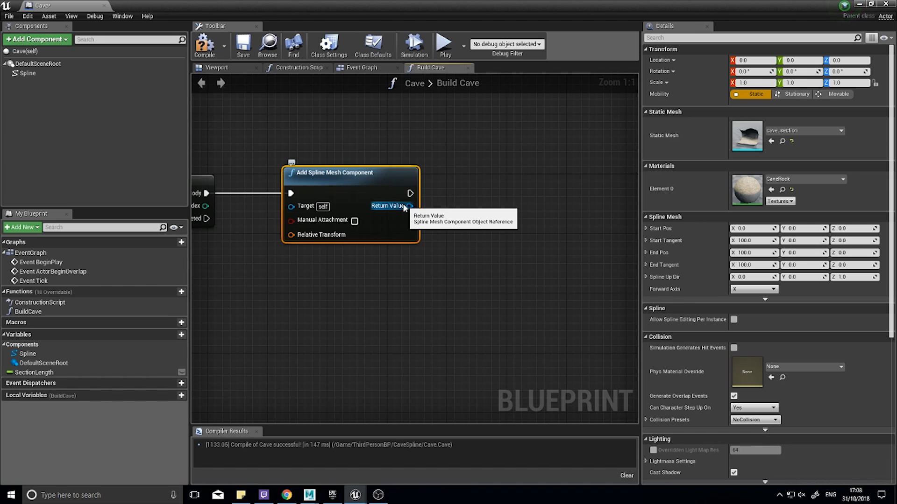
drag(404, 208, 459, 208)
text(set forw)
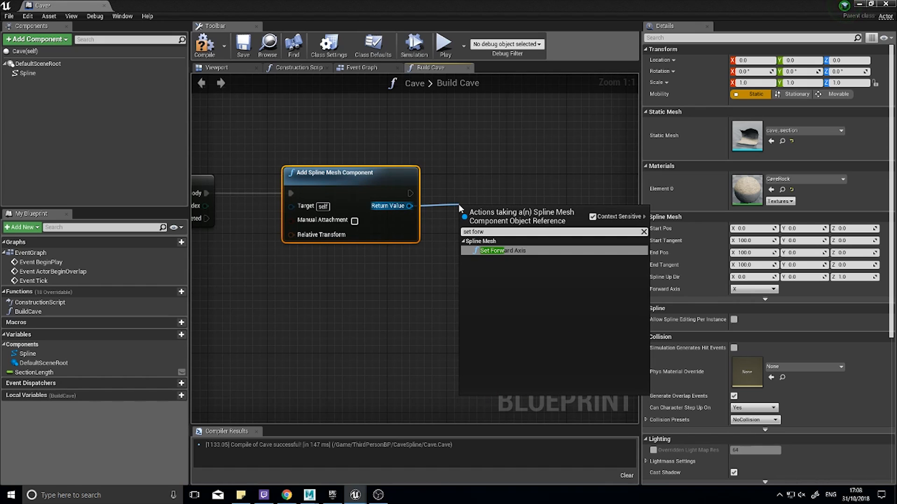
key(Return)
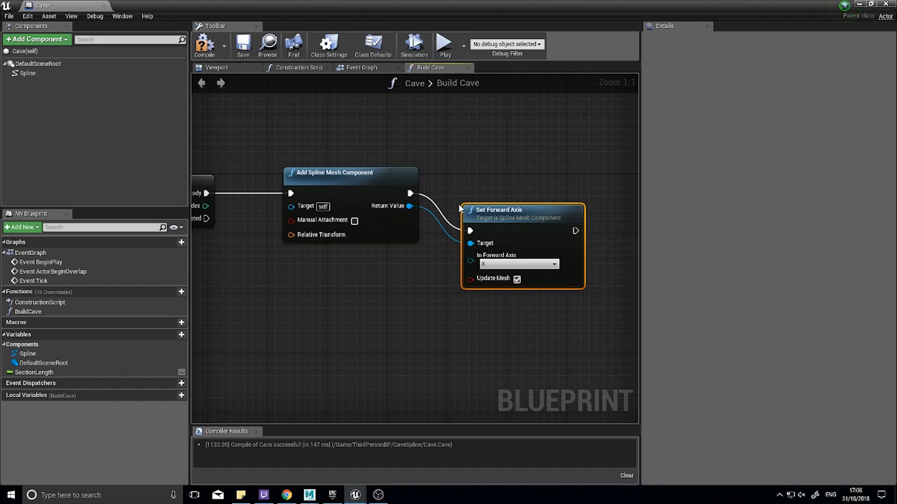
drag(492, 217, 502, 182)
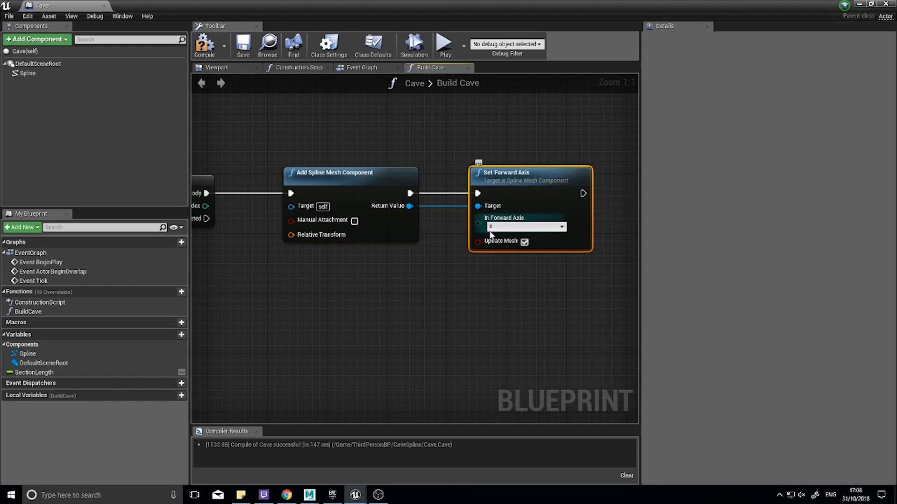
- Open the cave_section mesh to examine its orientation against the axes, and return to the BuildCave graph
click(216, 67)
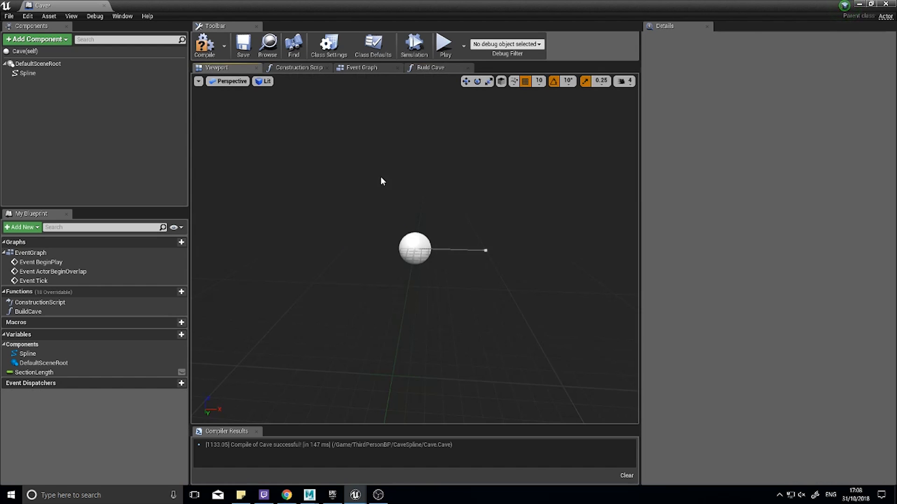
click(863, 5)
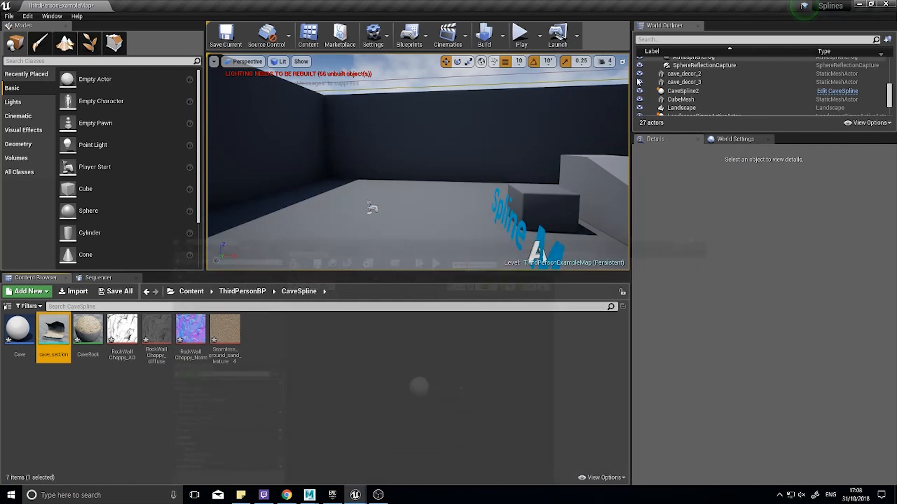
double_click(54, 329)
drag(305, 355, 338, 444)
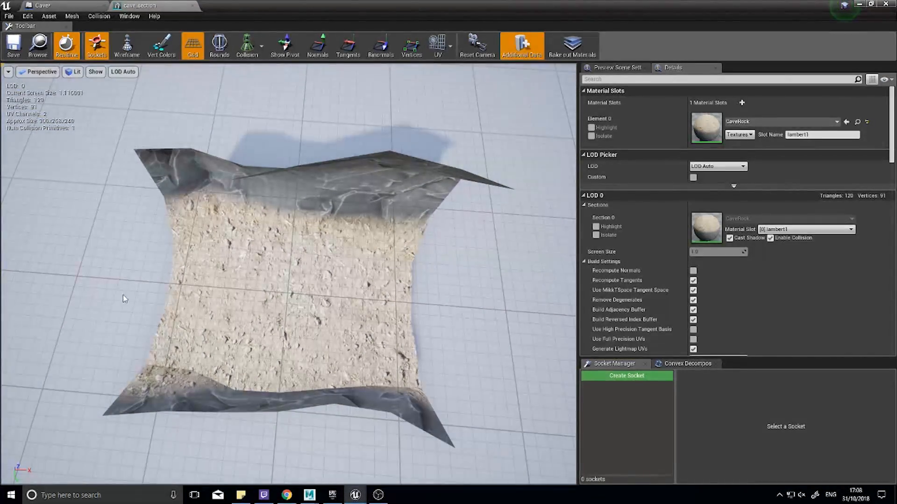
click(88, 6)
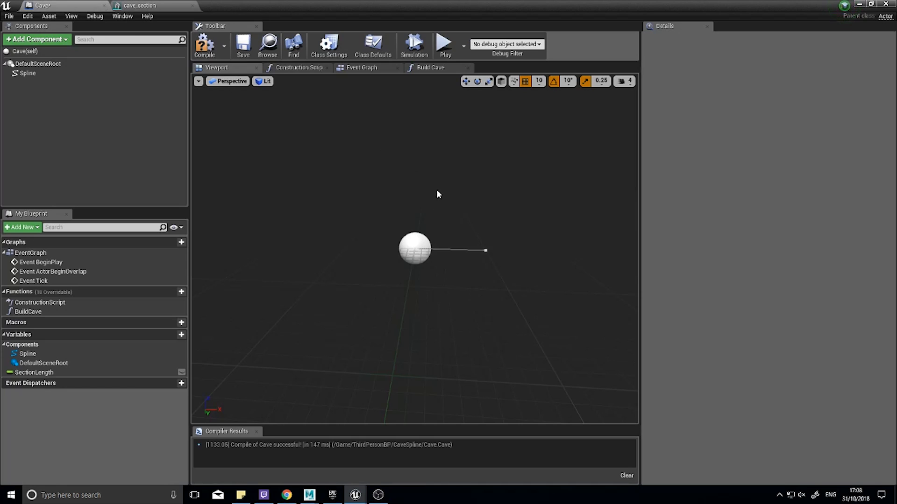
click(425, 68)
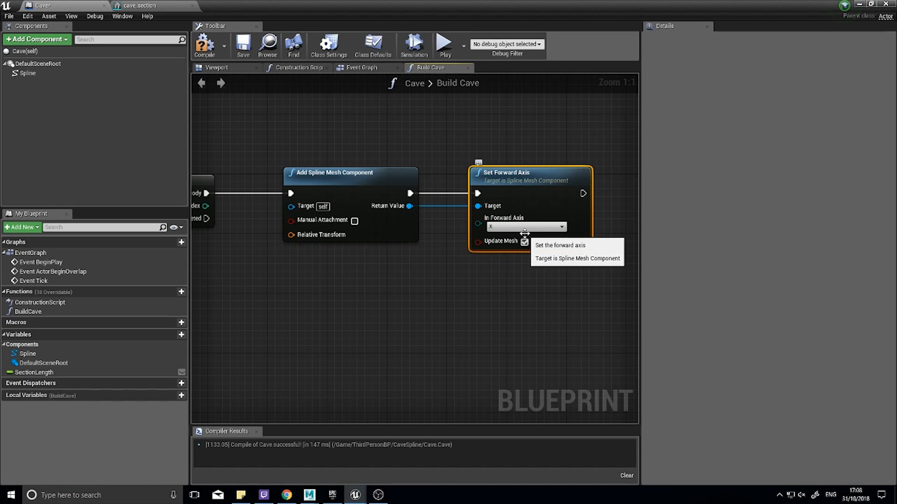
- Add a Set Start and End node executed after Set Forward Axis and line it up with the execution wire
right_drag(542, 264, 335, 266)
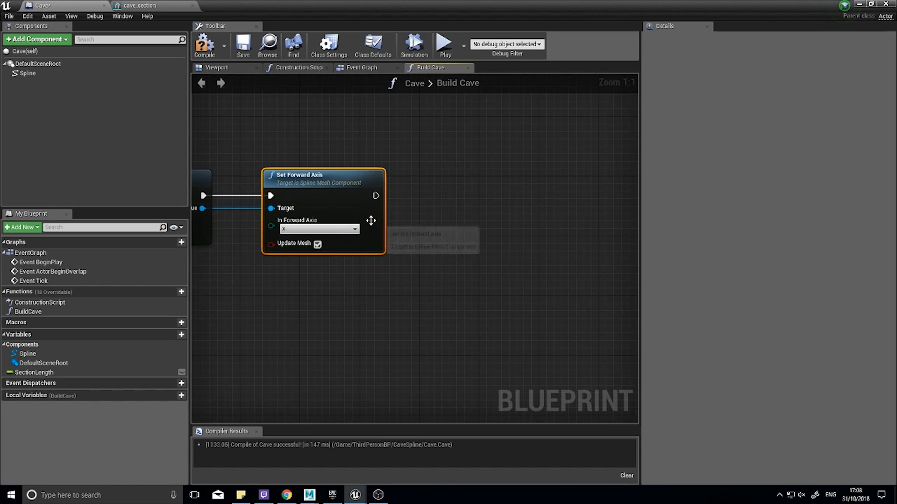
drag(376, 196, 478, 198)
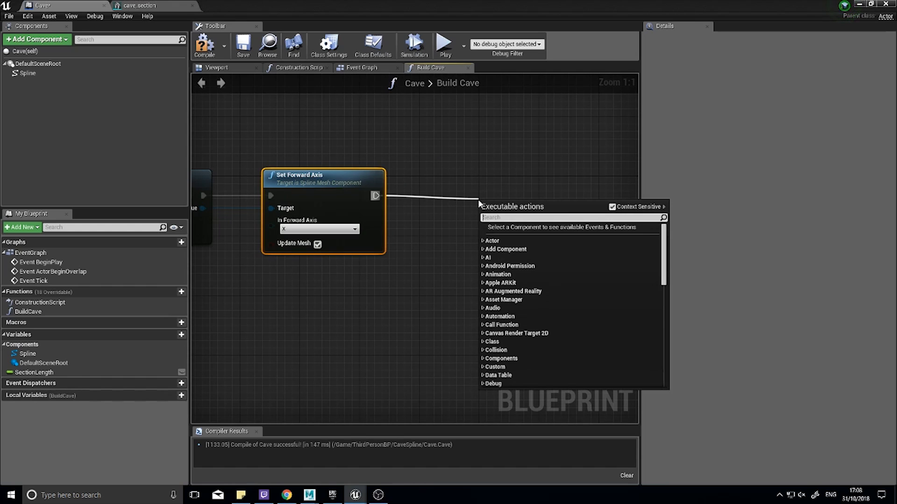
text(set start)
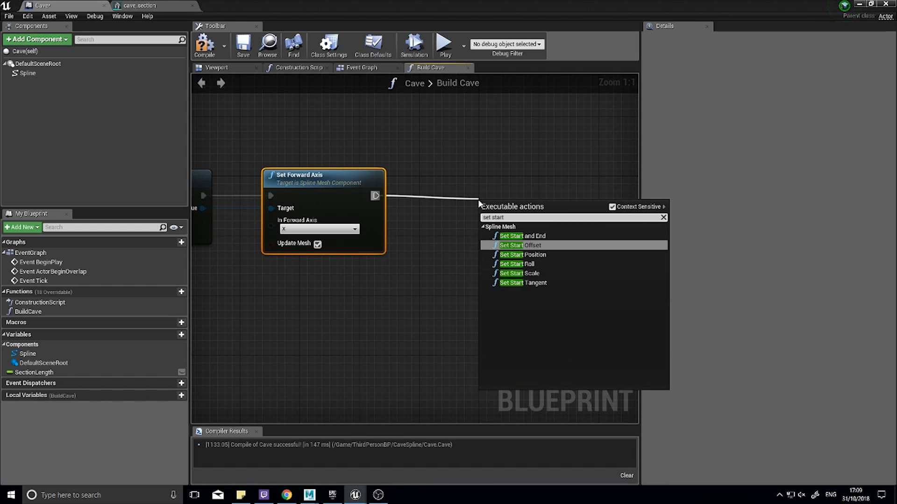
click(523, 236)
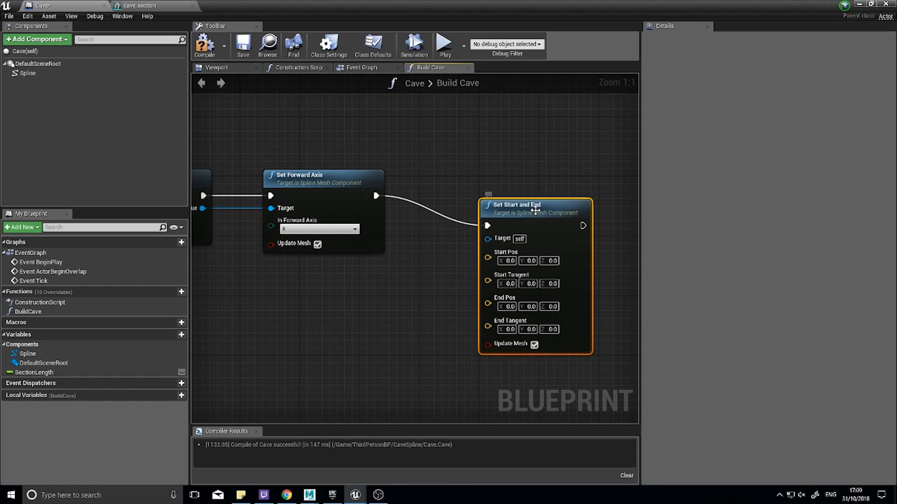
drag(567, 175, 568, 178)
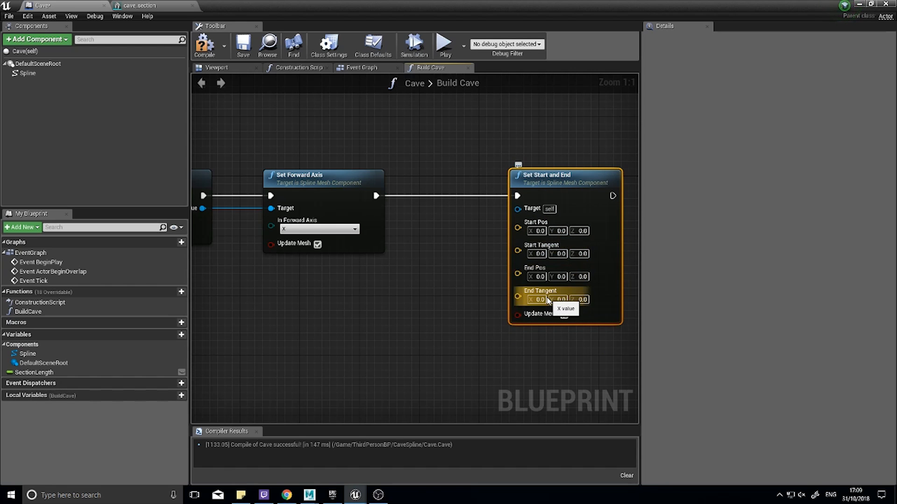
- Move Set Start and End closer to Set Forward Axis and connect the spline mesh component's Return Value to its Target
right_drag(548, 300, 369, 203)
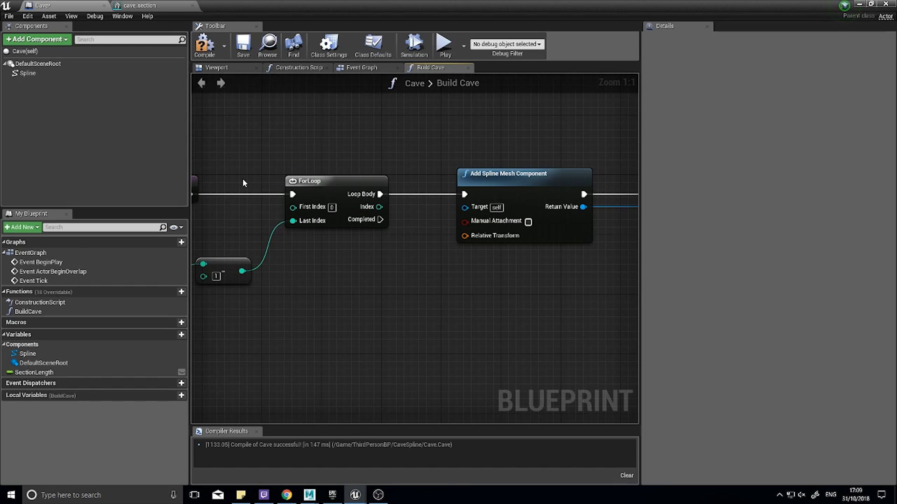
right_drag(243, 183, 195, 142)
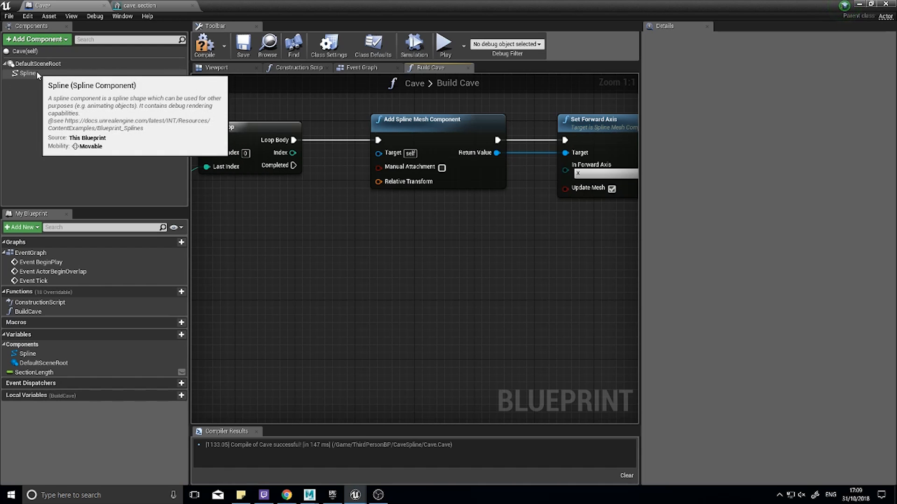
right_drag(472, 240, 306, 241)
mouse_move(508, 256)
right_down()
mouse_move(380, 254)
mouse_move(508, 252)
right_up()
right_drag(377, 195, 307, 206)
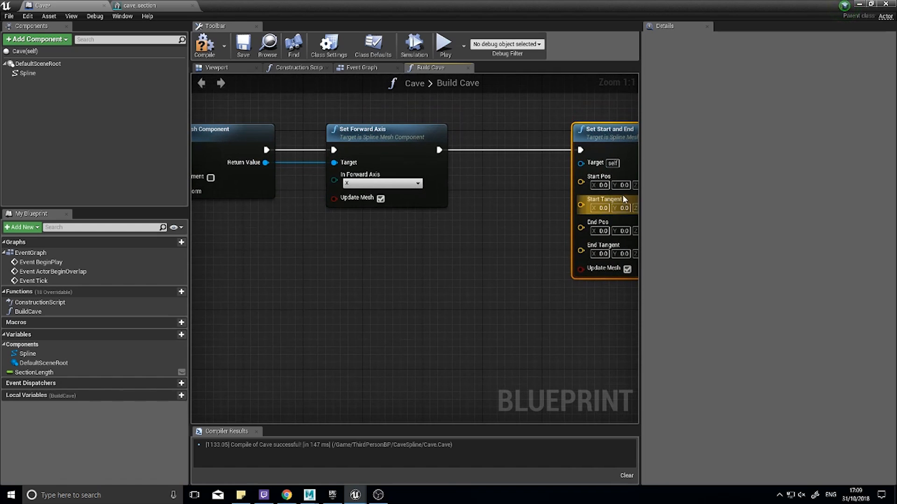
drag(604, 145, 555, 145)
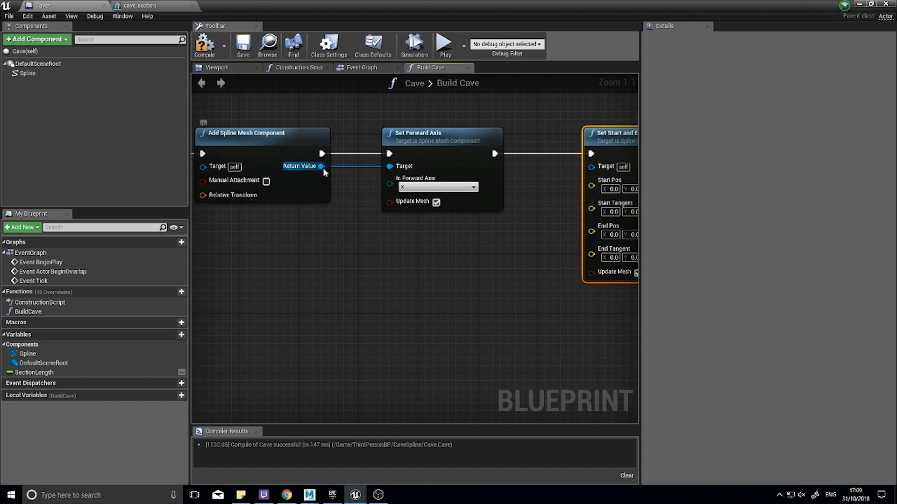
drag(321, 166, 592, 167)
- Place a Spline reference below the Add Spline Mesh Component node and add a Get Location at Distance Along Spline node from it
right_drag(319, 272, 544, 271)
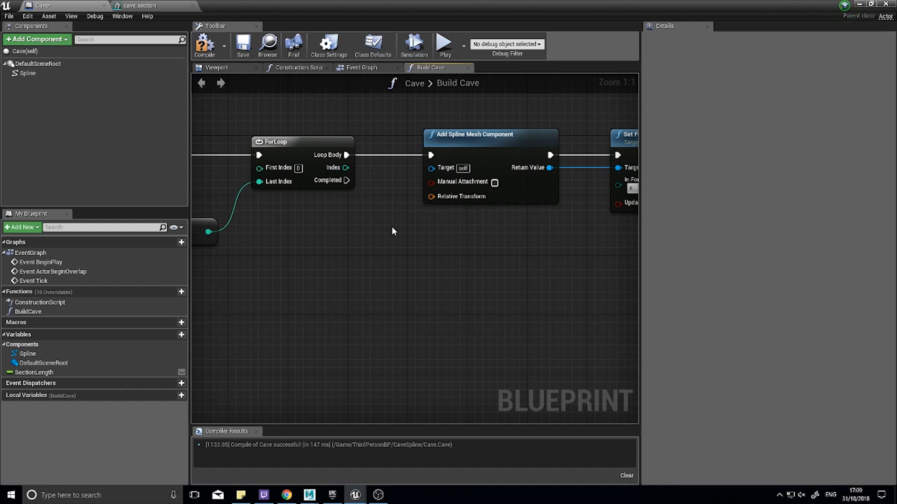
drag(40, 75, 492, 325)
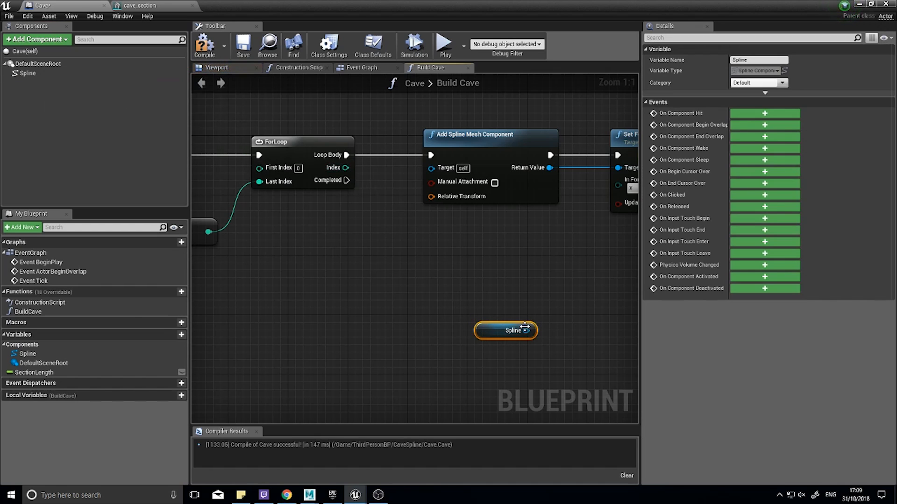
right_drag(493, 325, 370, 274)
drag(370, 274, 364, 299)
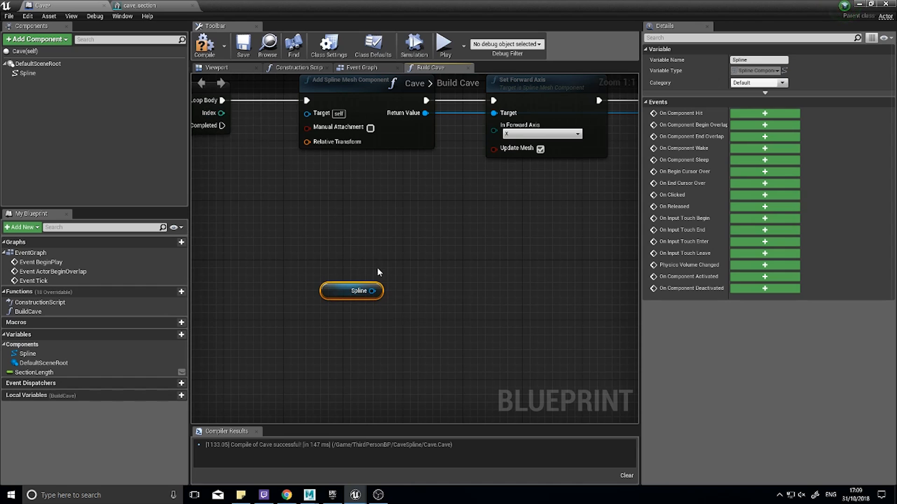
drag(372, 290, 455, 322)
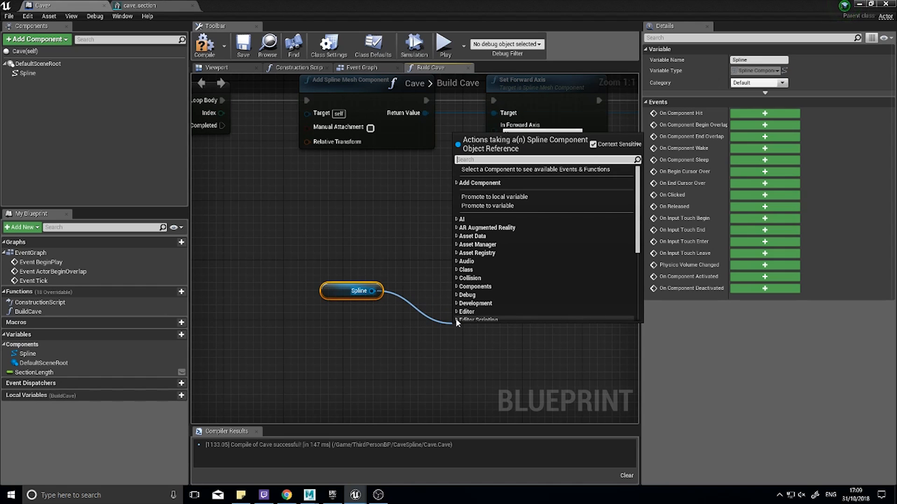
text(get loca)
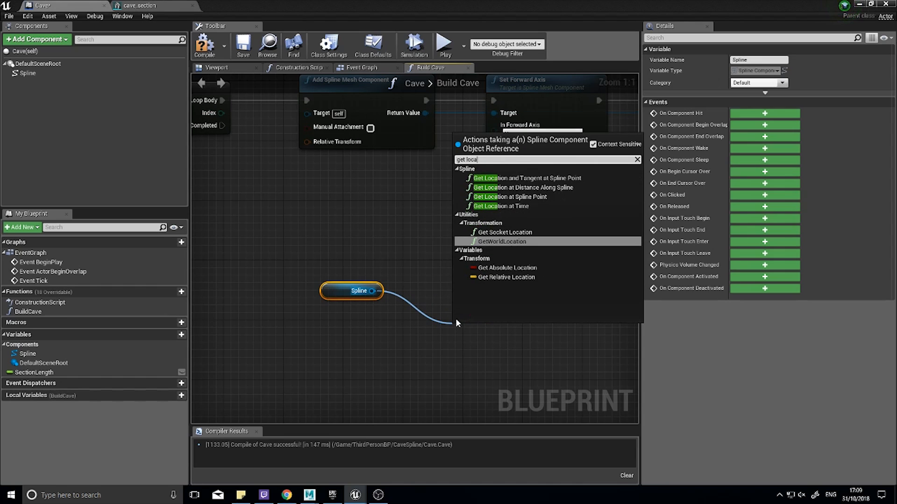
text(tion)
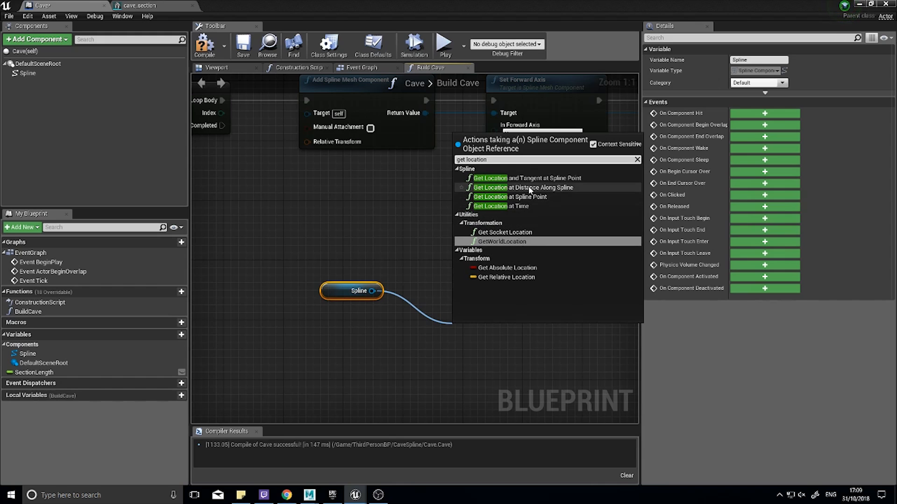
click(530, 187)
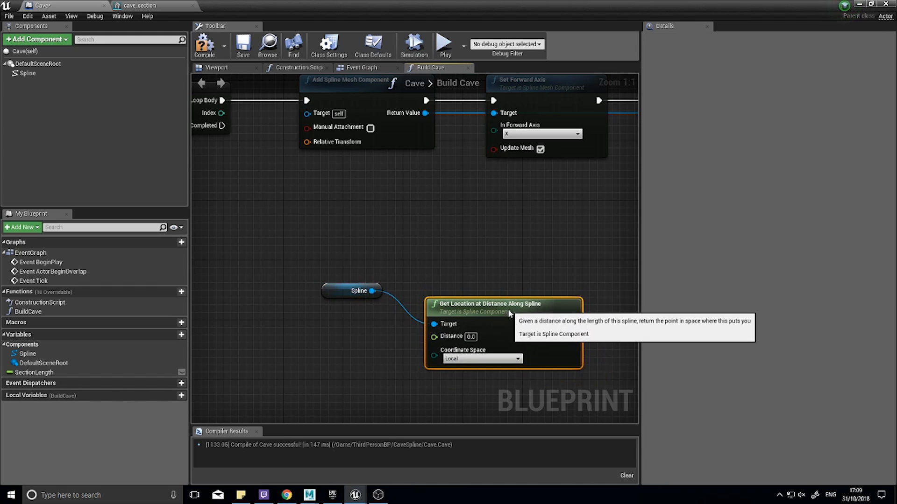
drag(350, 293, 358, 271)
drag(499, 311, 499, 304)
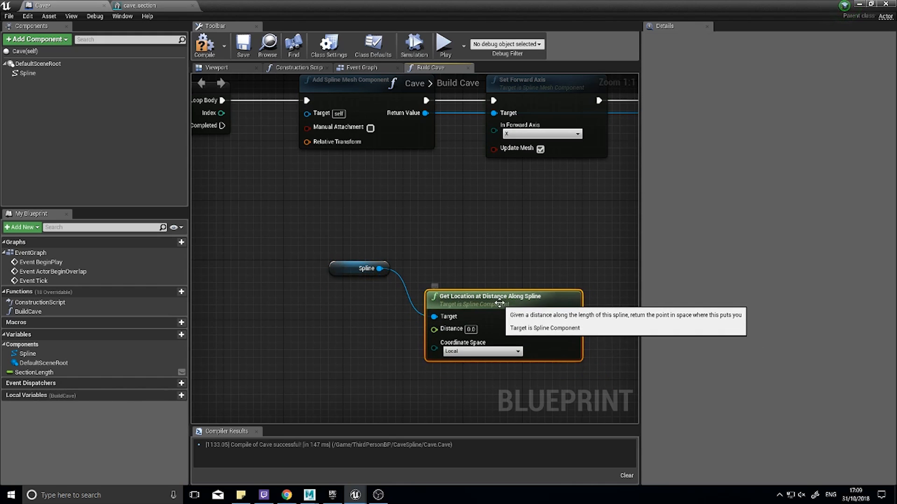
right_drag(582, 281, 421, 255)
right_drag(374, 304, 493, 333)
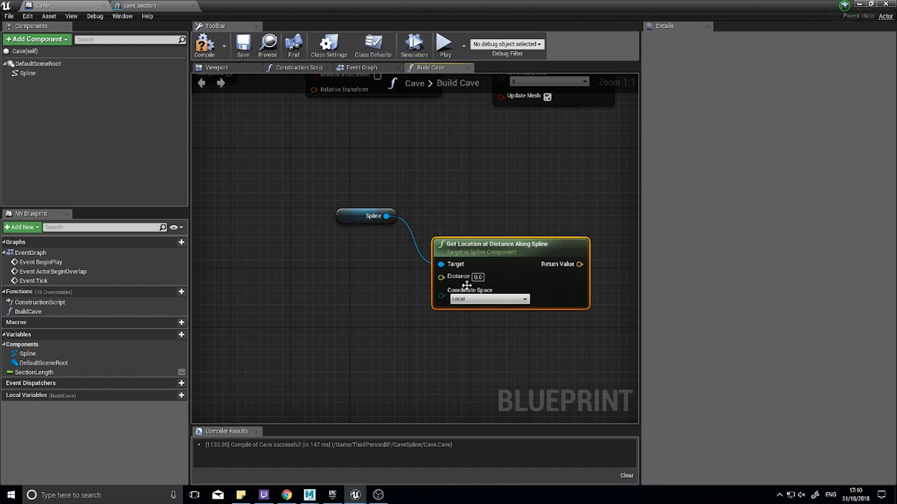
right_drag(377, 227, 501, 333)
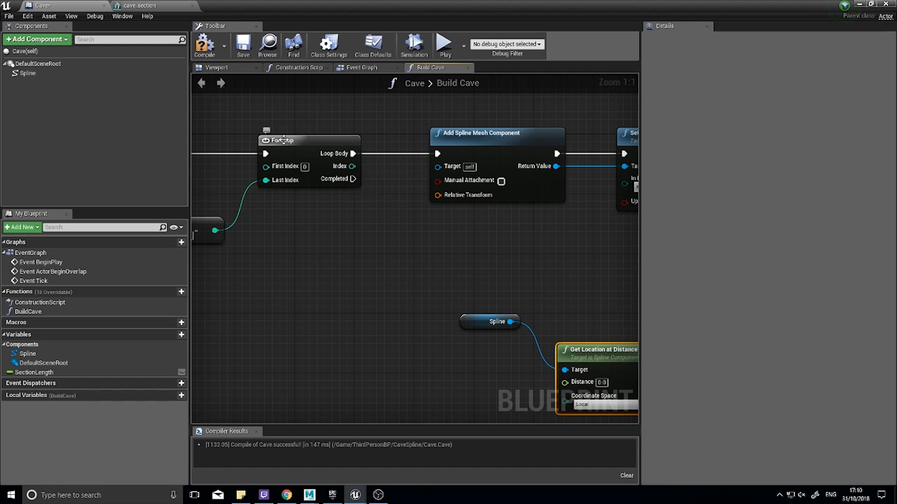
right_drag(432, 226, 420, 190)
right_drag(361, 144, 332, 167)
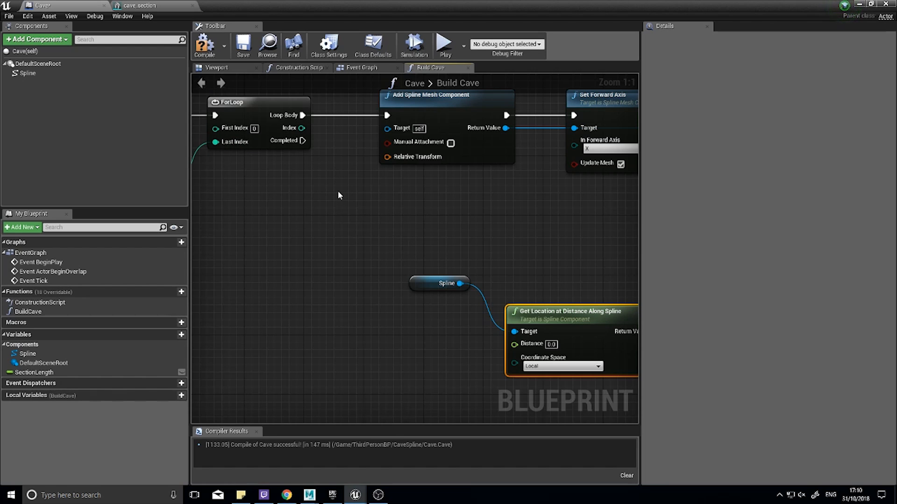
right_drag(462, 260, 432, 237)
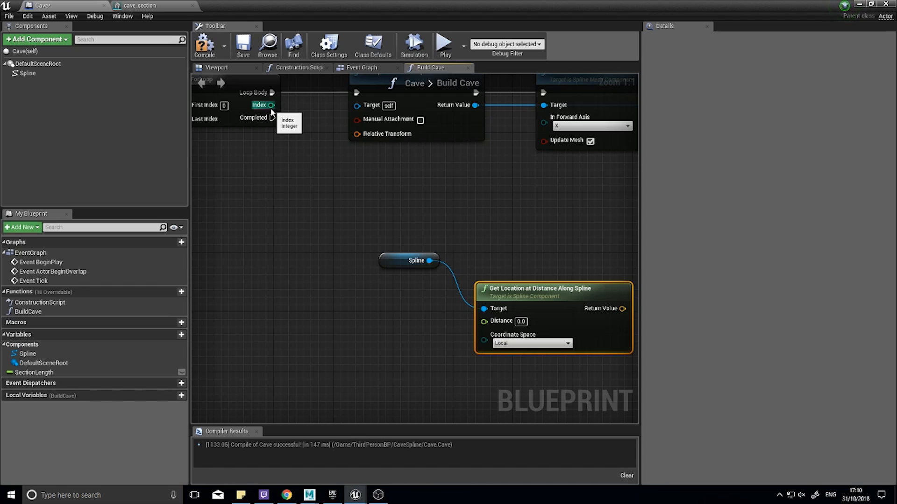
- Multiply the loop Index by SectionLength as the Get Location node's Distance, and connect that node's Return Value to Start Pos
drag(272, 112, 369, 327)
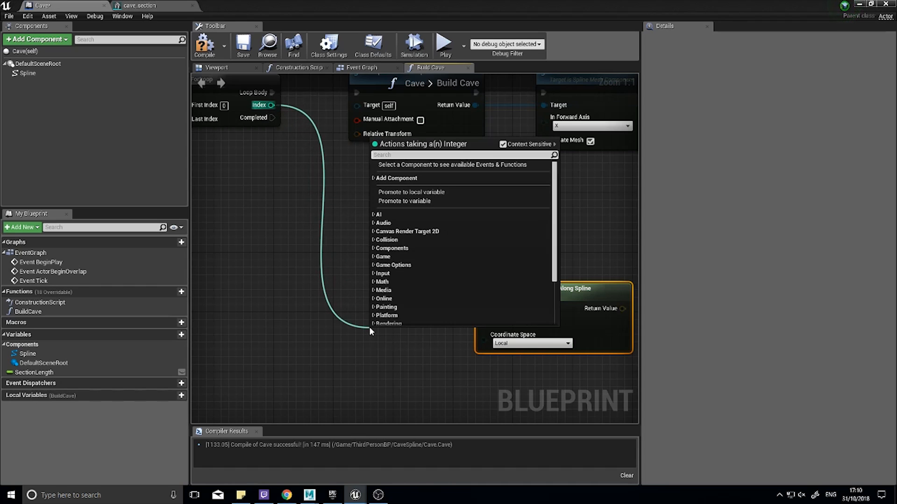
text(*)
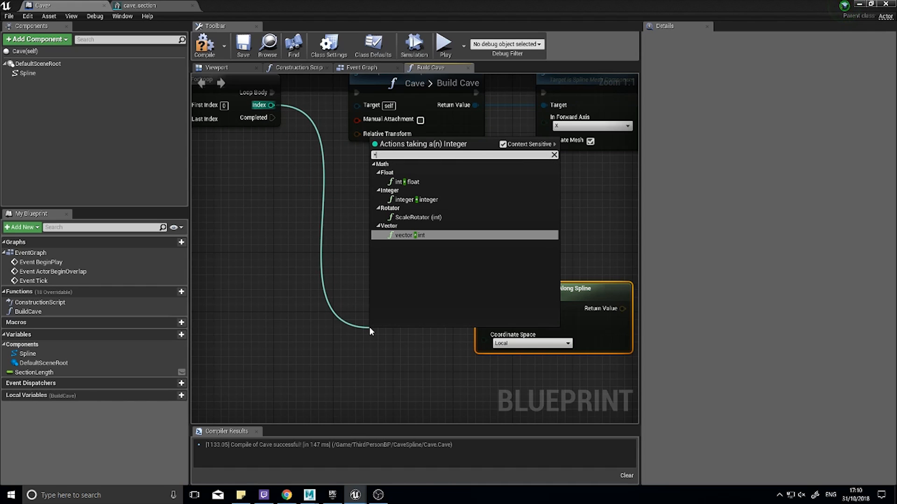
click(425, 181)
drag(422, 342, 412, 325)
drag(34, 372, 385, 331)
right_drag(497, 346, 404, 329)
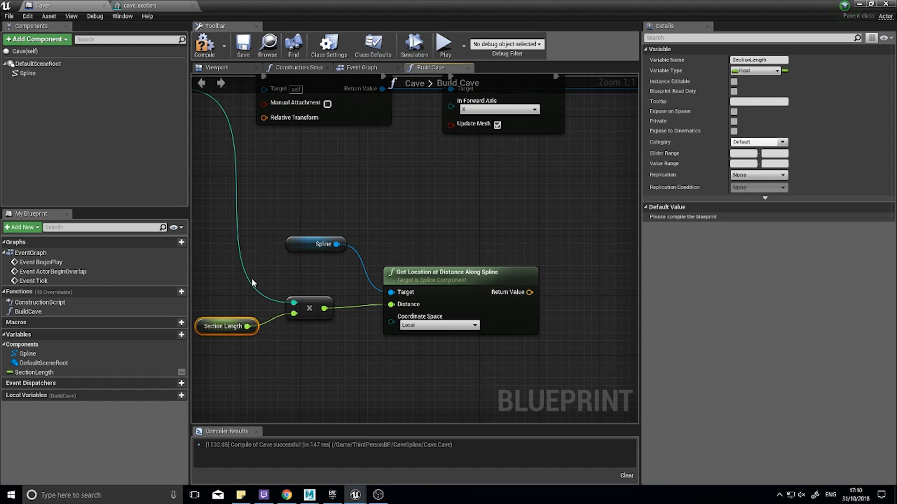
right_drag(532, 280, 346, 299)
drag(344, 308, 479, 125)
- Add a Get Tangent at Distance Along Spline node from the Spline reference and place it directly beneath the Get Location node
right_drag(236, 385, 480, 375)
drag(358, 249, 444, 367)
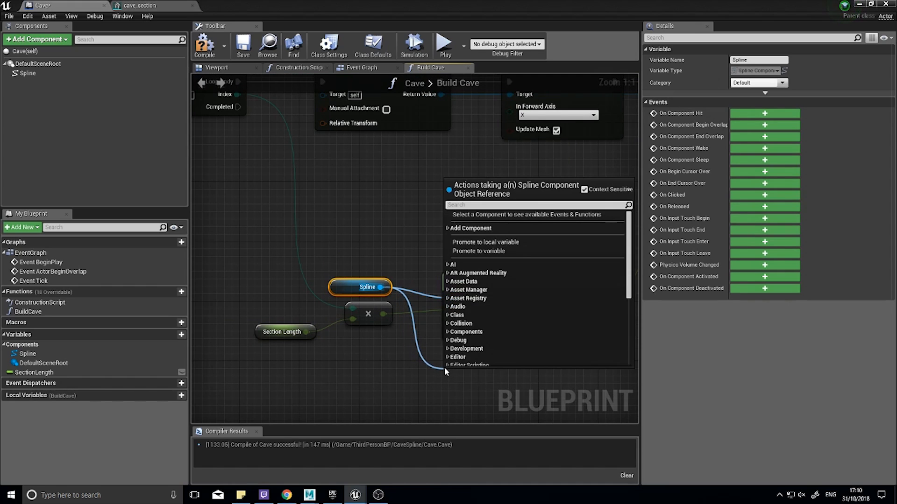
text(get tange)
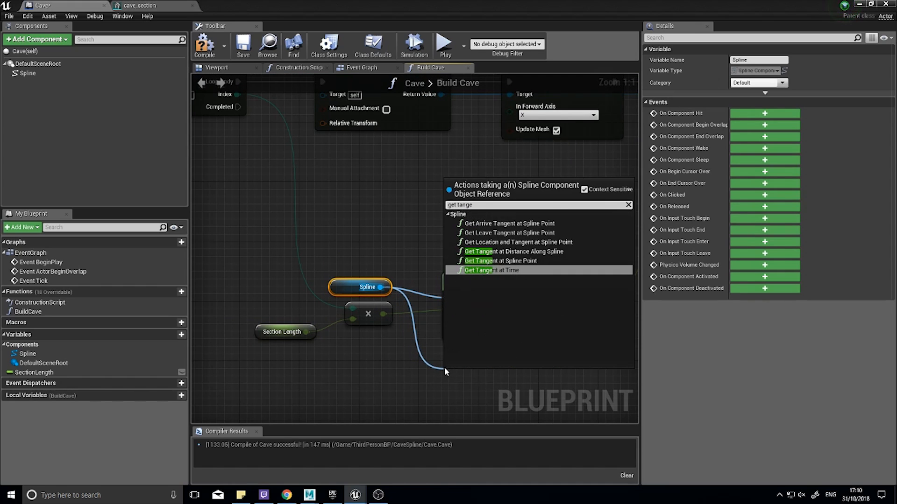
click(504, 251)
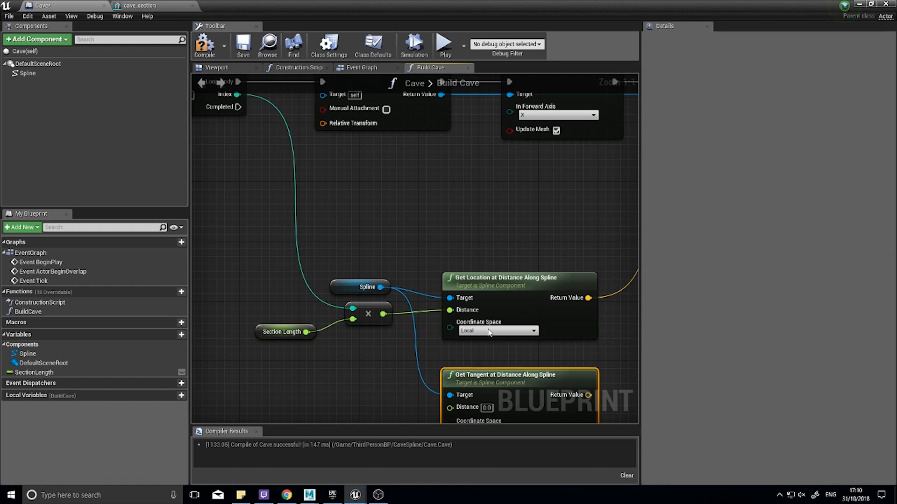
right_drag(497, 368, 469, 295)
drag(470, 295, 469, 280)
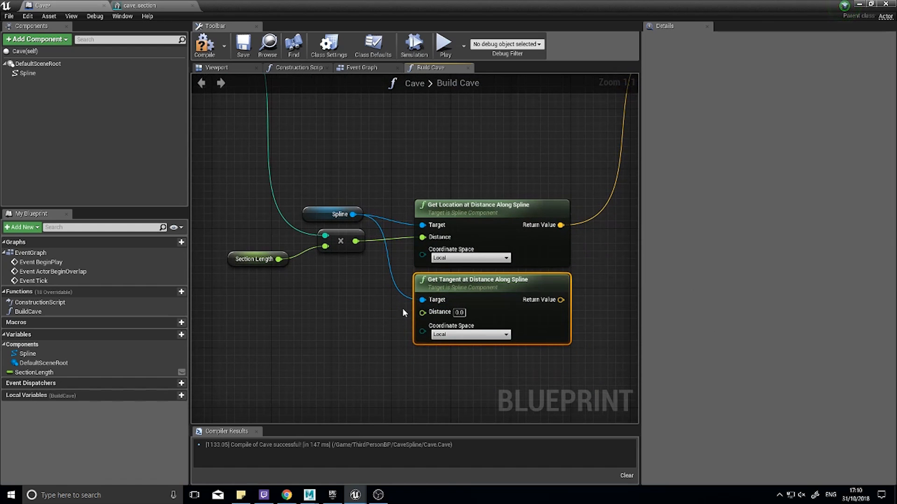
- Connect the multiplication result to the tangent node's Distance and its Return Value to Start Tangent on Set Start and End
drag(355, 241, 423, 313)
right_drag(602, 295, 321, 340)
drag(279, 344, 410, 99)
right_drag(385, 210, 470, 193)
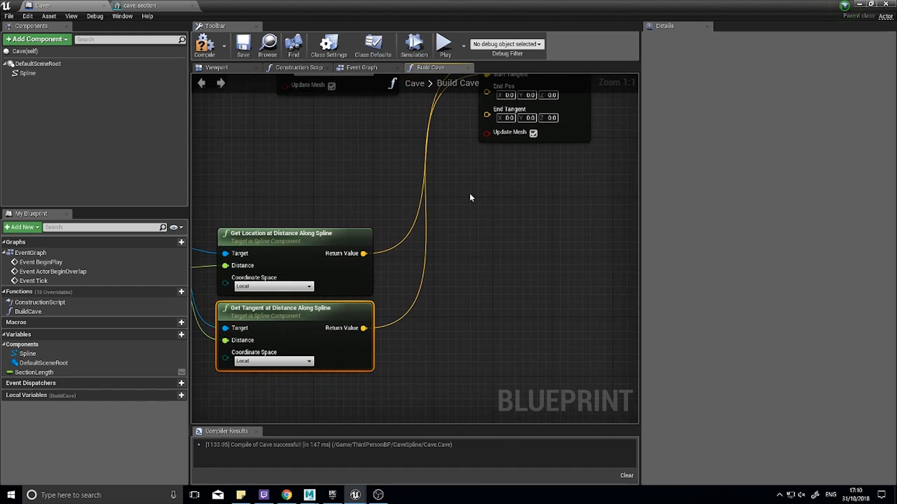
- Move the Spline, Section Length, multiply, location and tangent nodes up together, closer beneath the execution row
right_drag(205, 299, 375, 277)
scroll(377, 323, down, 3)
drag(452, 376, 276, 249)
drag(393, 254, 400, 184)
click(363, 283)
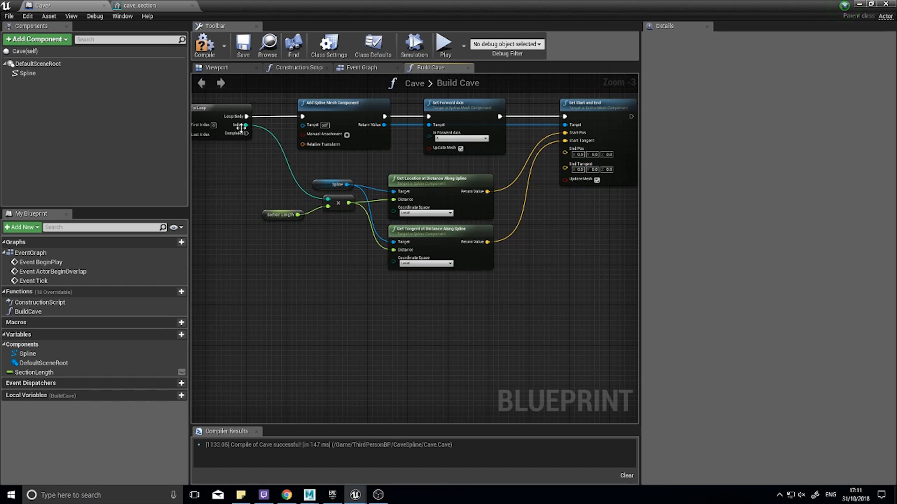
- Add an integer + integer node that adds 1 to the For Loop Index and place it below the start-position nodes
right_drag(241, 127, 318, 151)
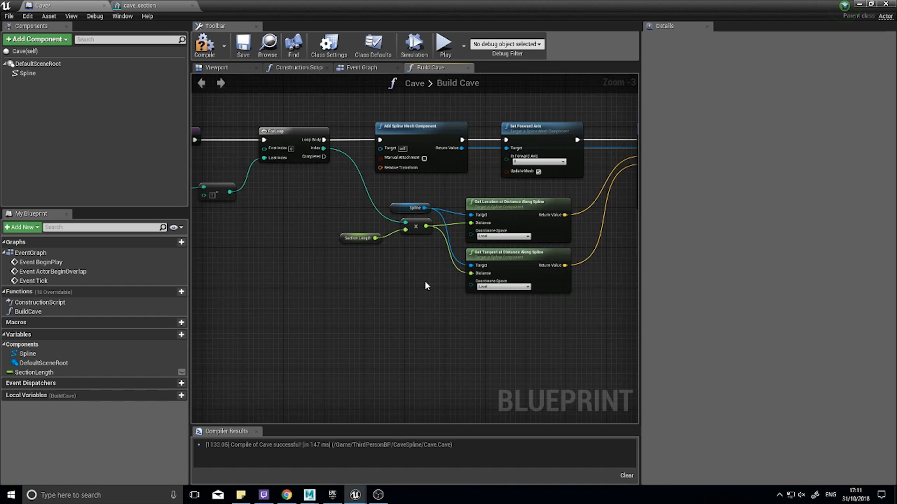
scroll(423, 278, up, 1)
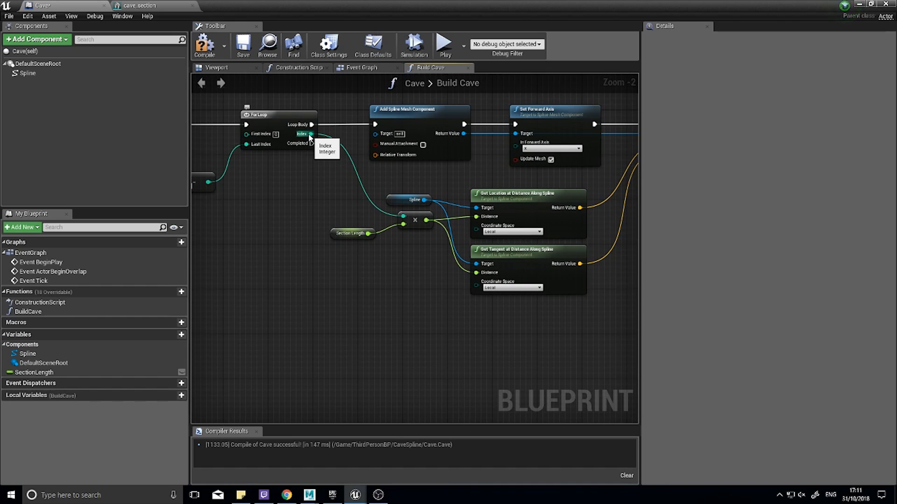
drag(311, 134, 413, 332)
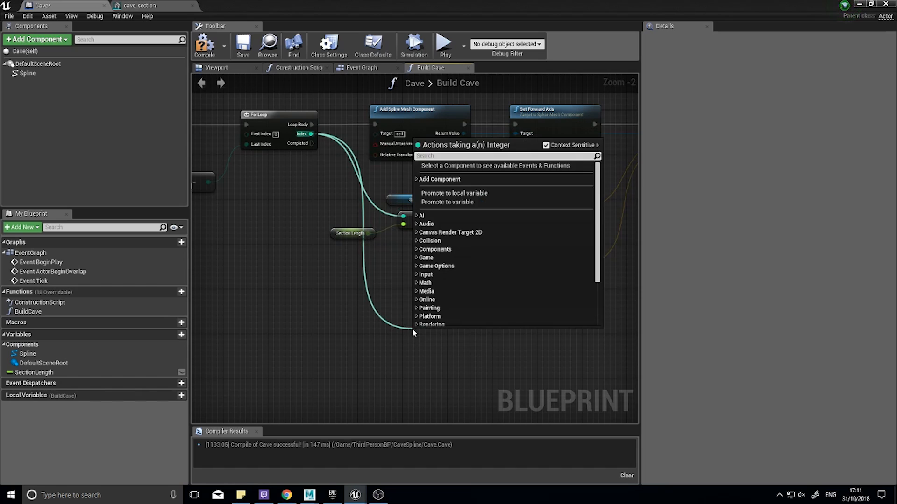
text(+)
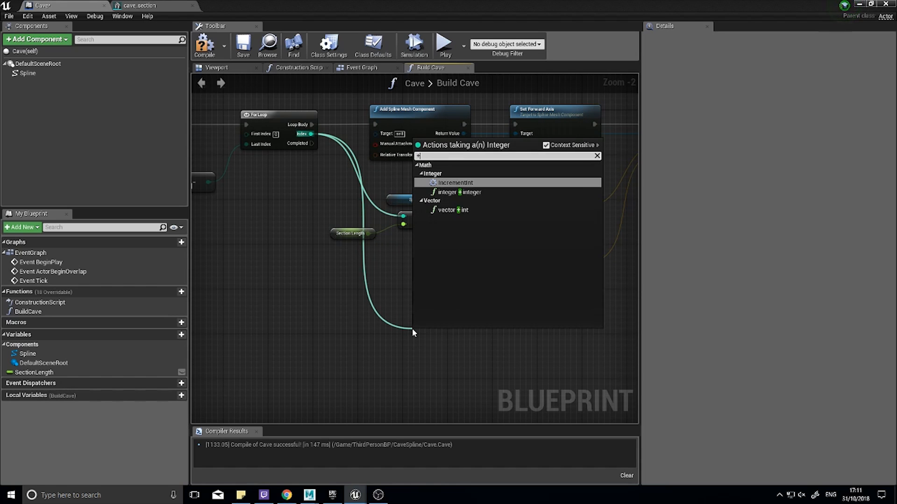
key(Down)
key(Return)
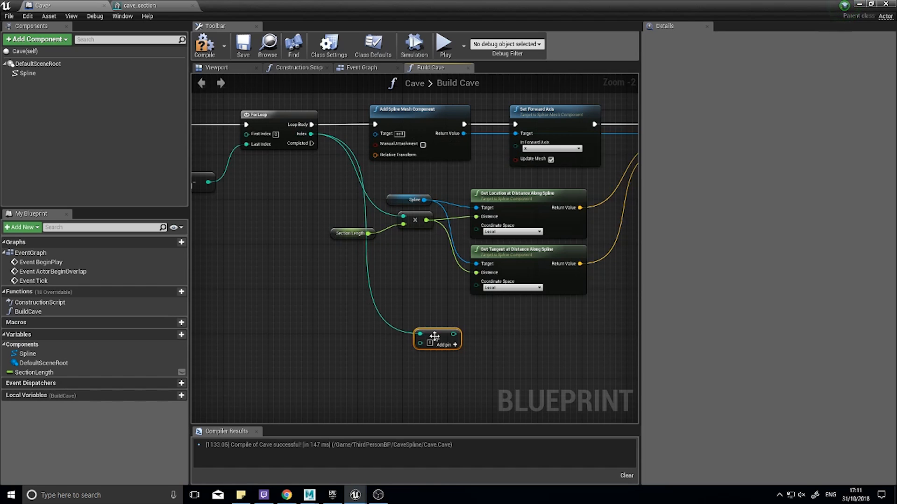
drag(405, 328, 355, 334)
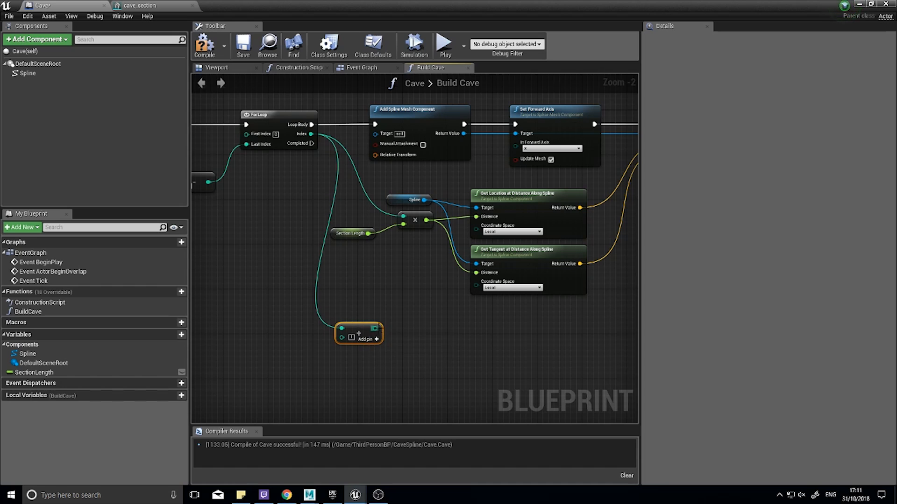
- Duplicate the start-position node group below the original and feed the Index + 1 result into the copied multiply node
drag(525, 321, 364, 186)
right_drag(480, 356, 449, 301)
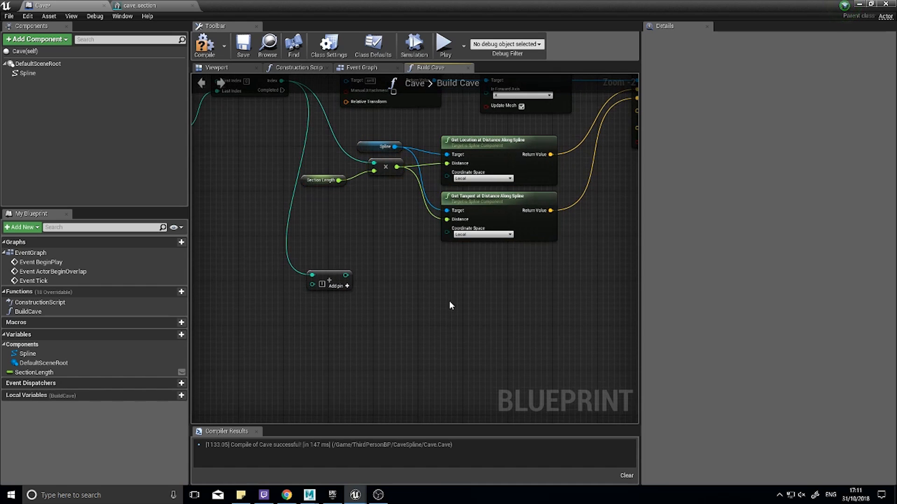
key(ctrl+v)
drag(450, 311, 345, 276)
drag(560, 283, 526, 267)
- Connect the duplicated location and tangent Return Values to End Pos and End Tangent on Set Start and End, and compile the blueprint
right_drag(592, 276, 333, 289)
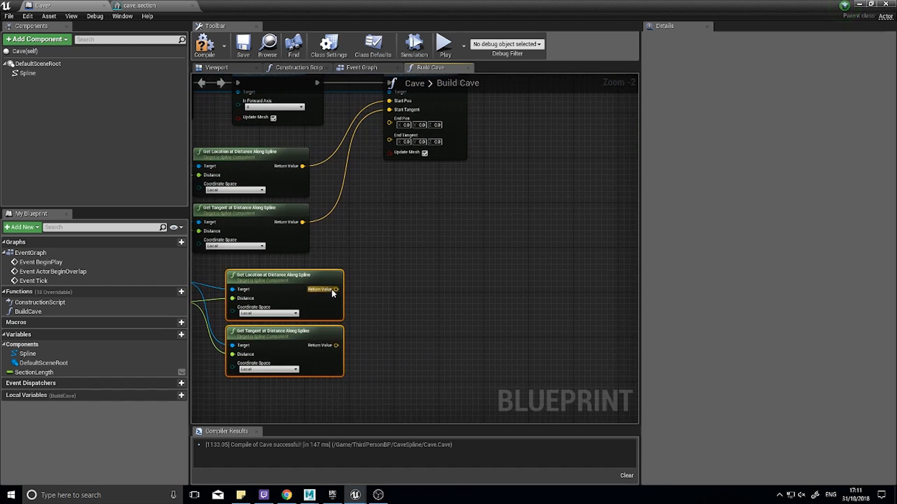
drag(333, 289, 391, 125)
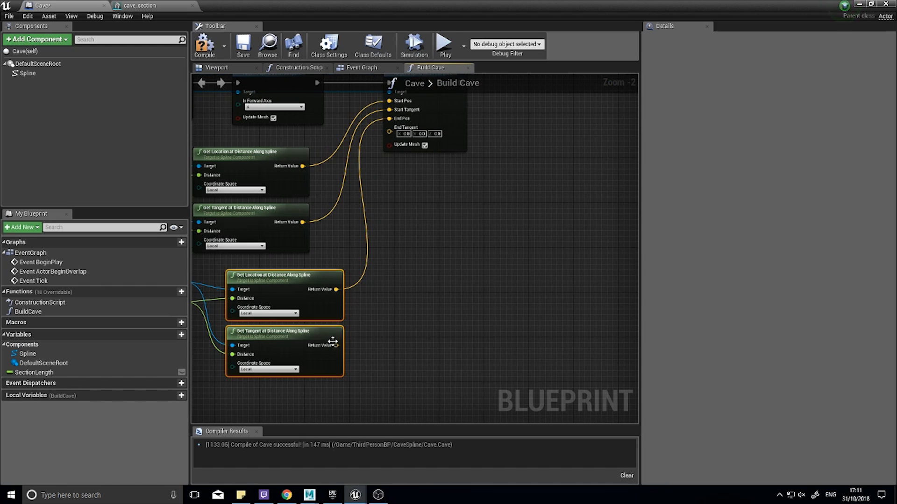
drag(336, 345, 387, 130)
right_drag(416, 206, 424, 256)
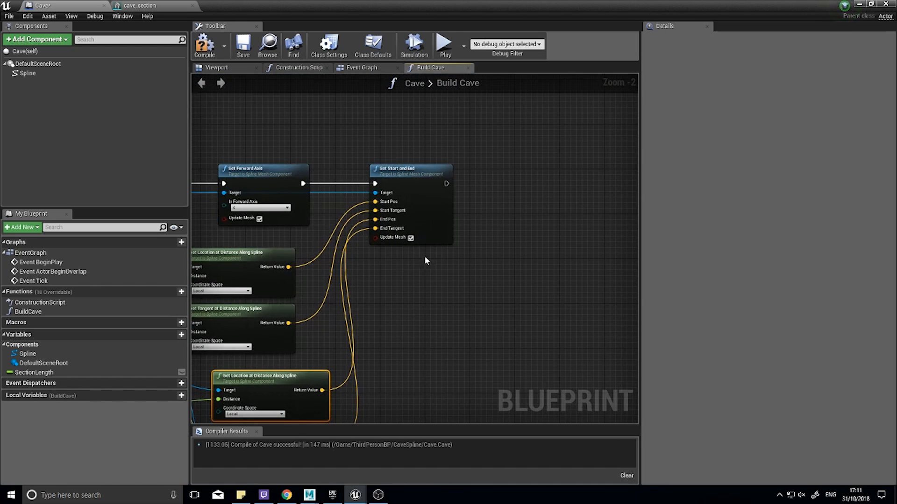
drag(413, 174, 436, 175)
click(204, 44)
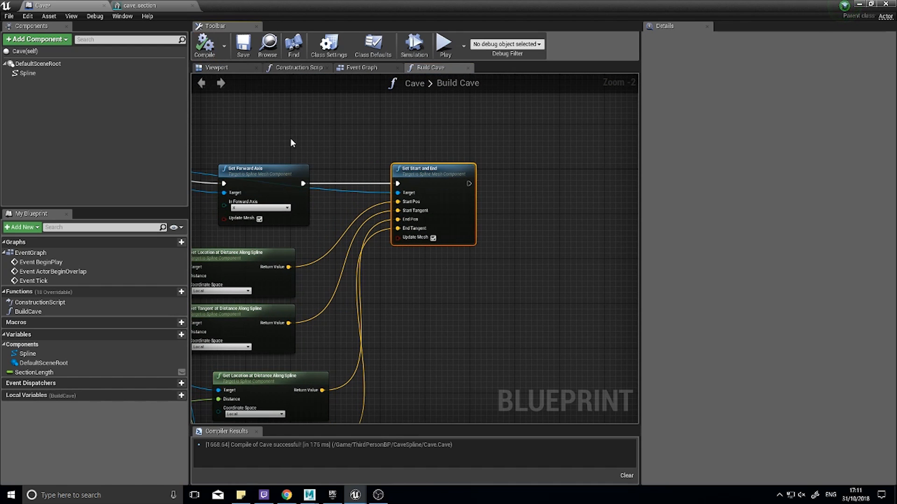
right_drag(328, 251, 560, 253)
scroll(361, 249, down, 2)
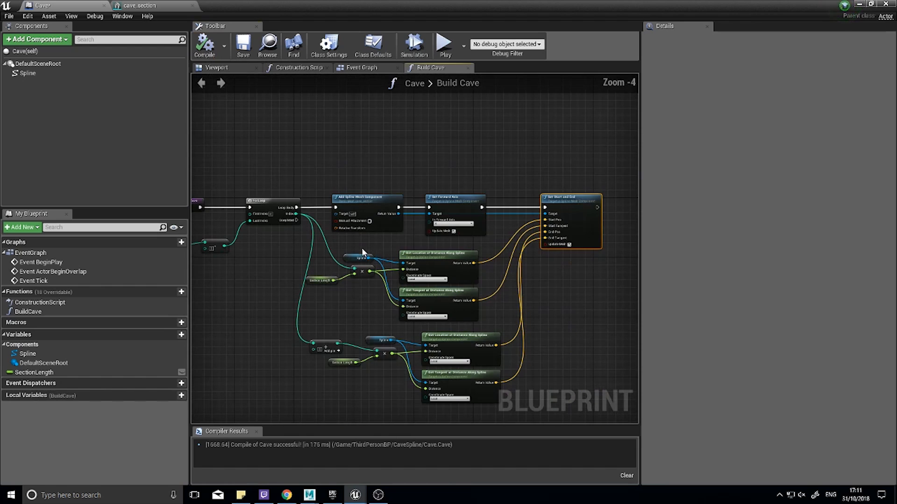
- Add a Build Cave call executed after the Section Length SET node in the Construction Script, and compile the blueprint
click(373, 46)
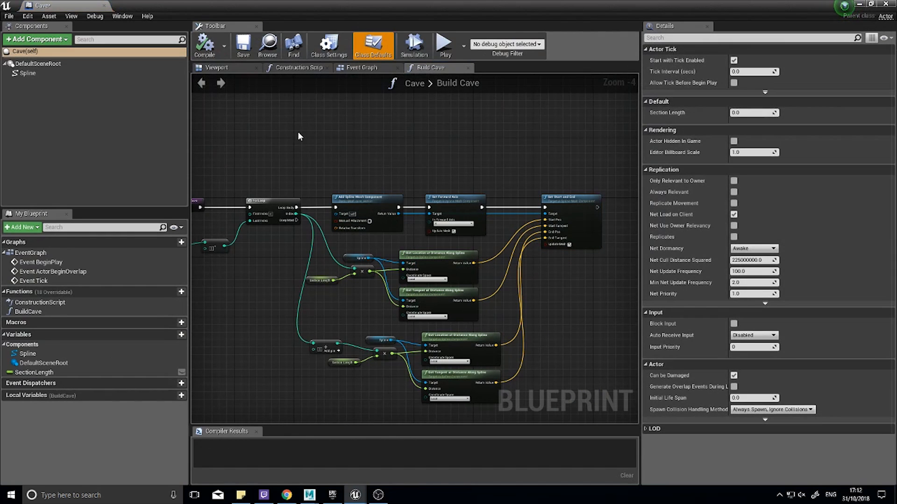
click(299, 68)
right_drag(331, 175, 461, 268)
scroll(406, 224, up, 2)
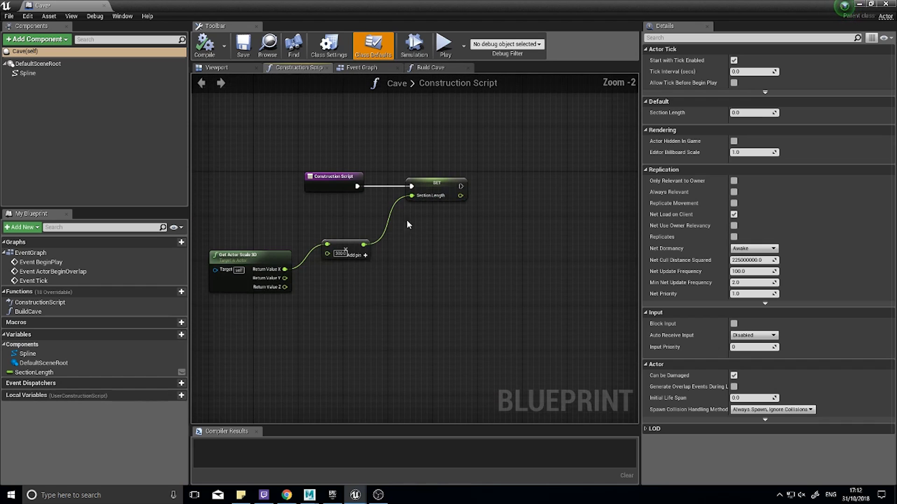
drag(35, 312, 526, 187)
drag(461, 186, 517, 179)
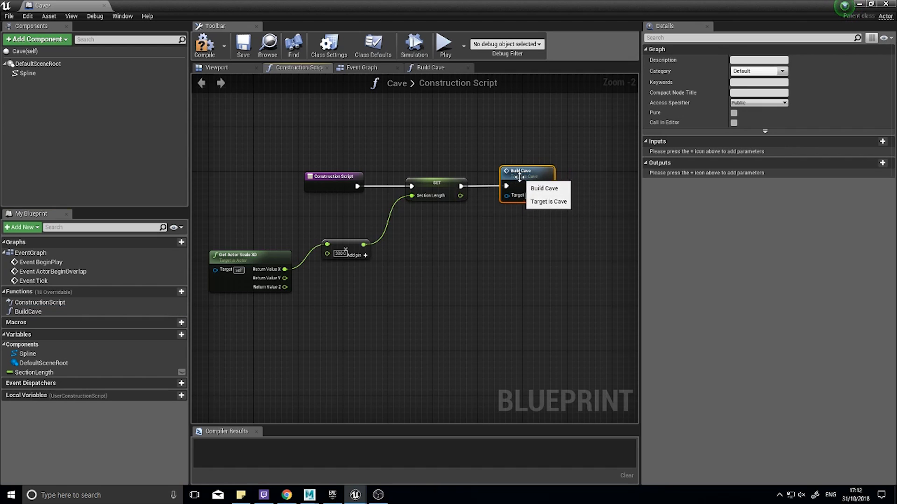
click(209, 50)
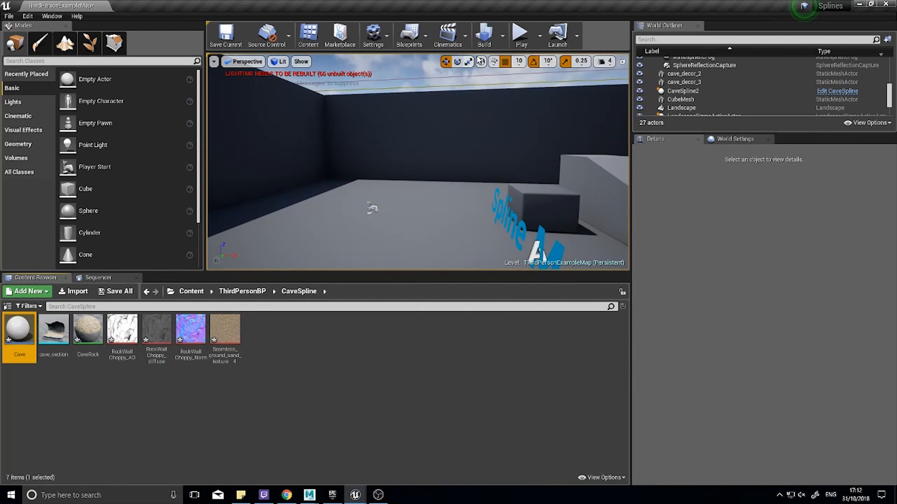
- Place a Cave actor in the level at about X -1140, Y -340, Z 340 and stretch its spline by moving the end point
drag(30, 318, 337, 206)
drag(332, 154, 332, 148)
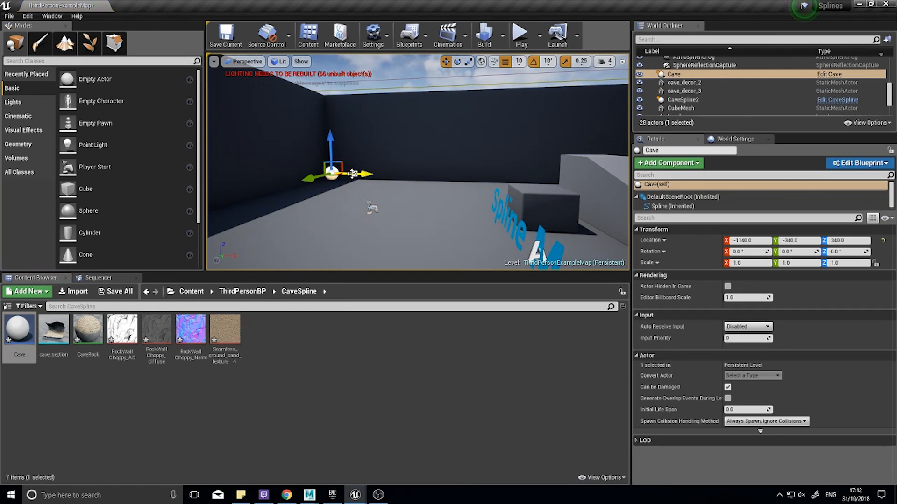
drag(390, 177, 622, 183)
right_drag(621, 183, 622, 178)
key(d)
right_drag(484, 232, 483, 234)
key(w)
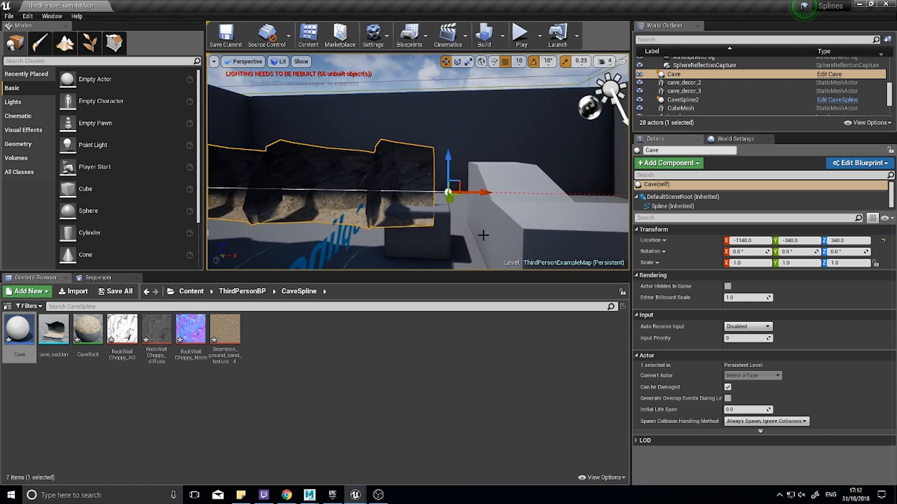
drag(484, 195, 521, 196)
- Extend the Cave spline with two duplicated end points, each placed farther along and raised higher than the previous one
right_drag(447, 212, 469, 214)
drag(452, 181, 571, 181)
drag(544, 152, 543, 123)
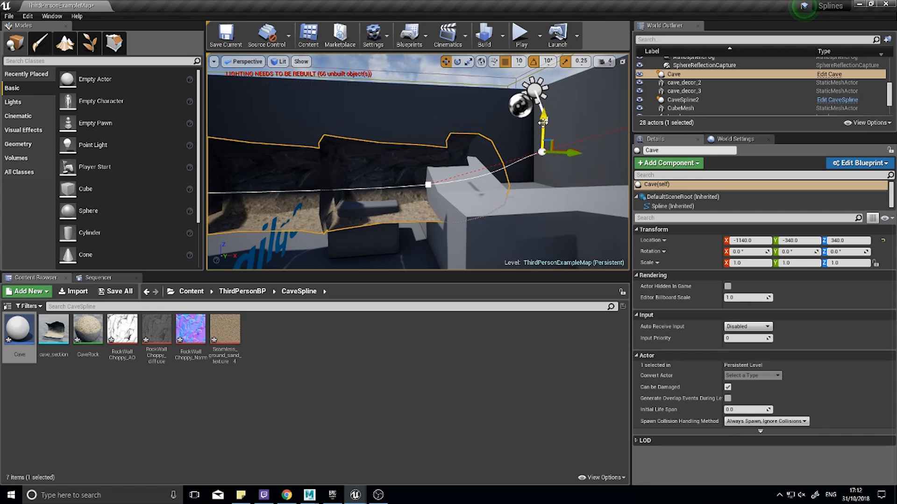
key(d)
right_drag(550, 190, 550, 190)
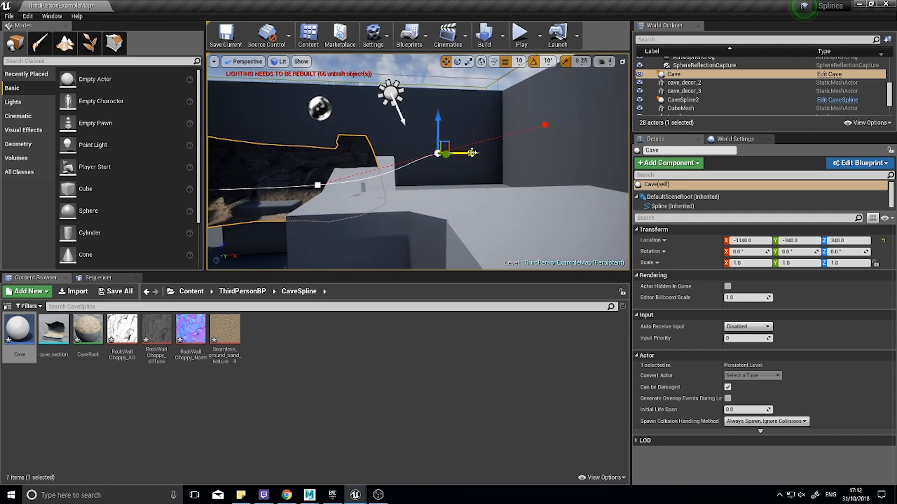
alt+drag(462, 153, 581, 153)
drag(563, 116, 564, 85)
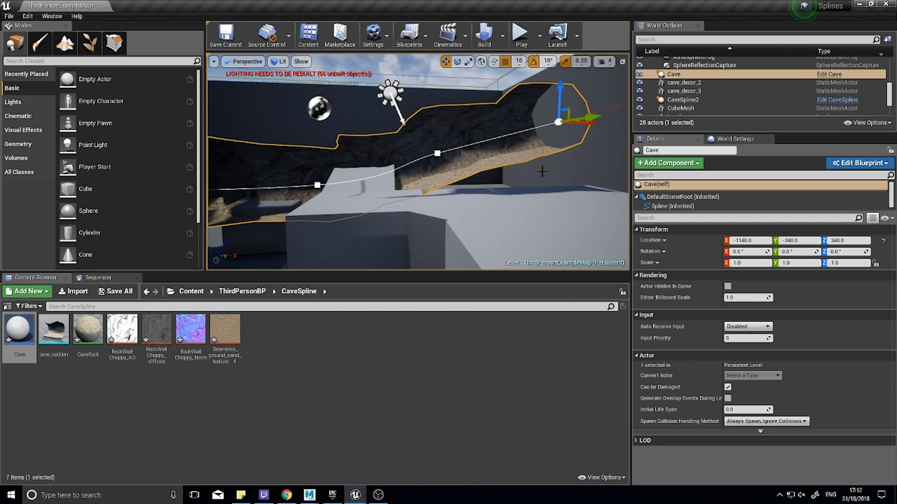
- Reopen the Cave blueprint to examine the location and tangent nodes in the BuildCave graph, and return to the level
double_click(19, 329)
click(430, 69)
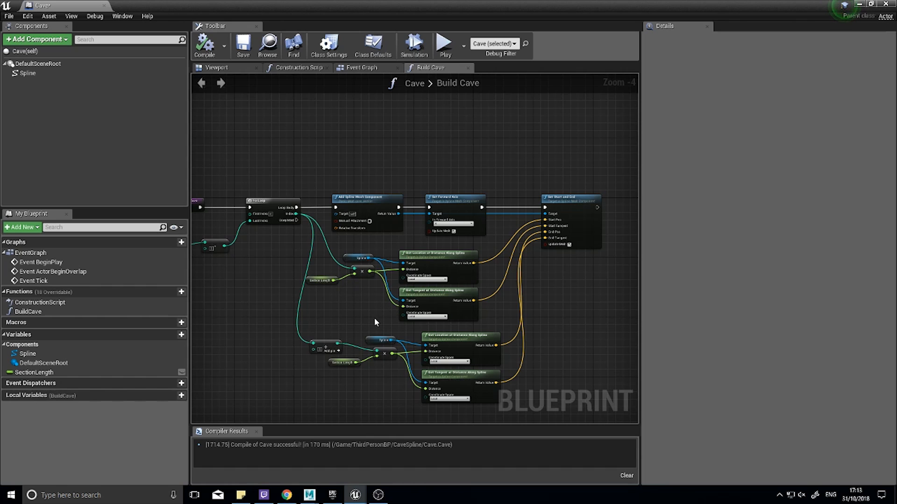
right_drag(374, 317, 269, 285)
scroll(331, 279, up, 4)
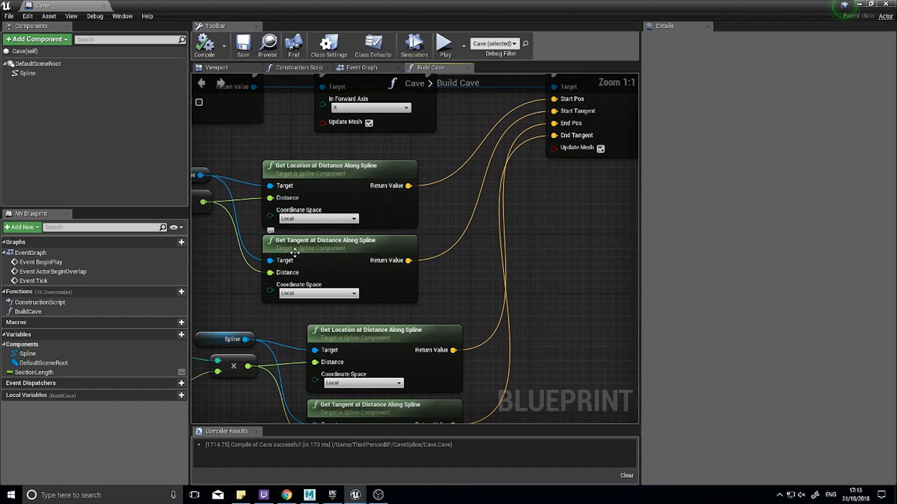
click(859, 4)
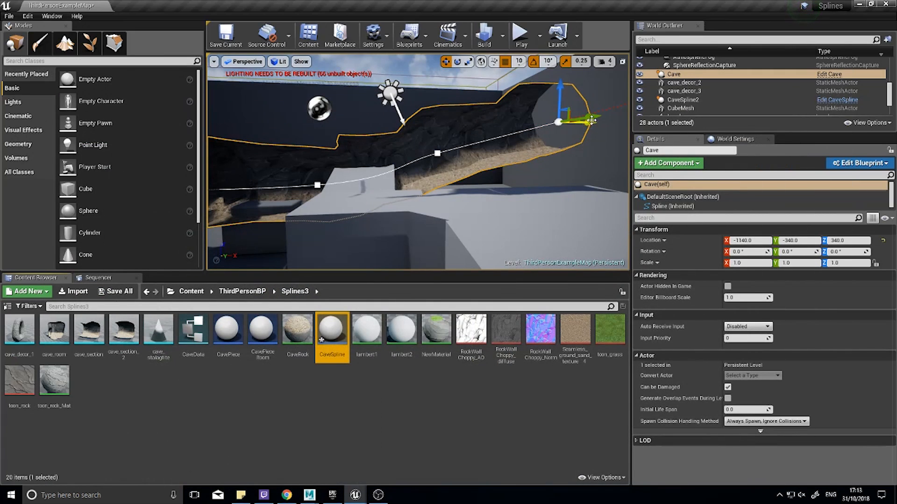
- Move the last Cave spline point outward so the tunnel extends through the room's wall
right_drag(542, 152, 604, 140)
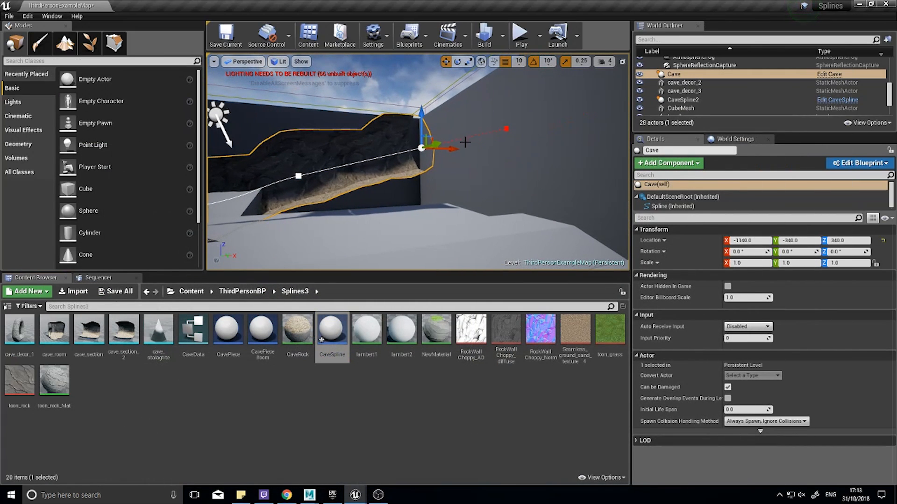
drag(450, 148, 570, 145)
key(d)
right_drag(569, 144, 612, 141)
key(a)
right_drag(452, 170, 407, 177)
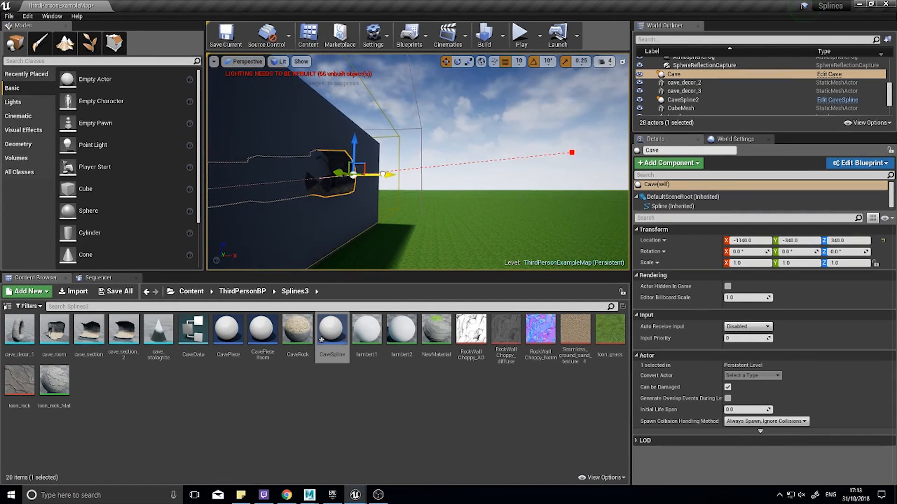
- Move the last Cave spline point slightly farther outward and inspect the joins between tunnel sections inside the room
drag(535, 175, 551, 175)
key(d)
right_drag(551, 175, 335, 245)
key(d)
key(w)
key(s)
key(a)
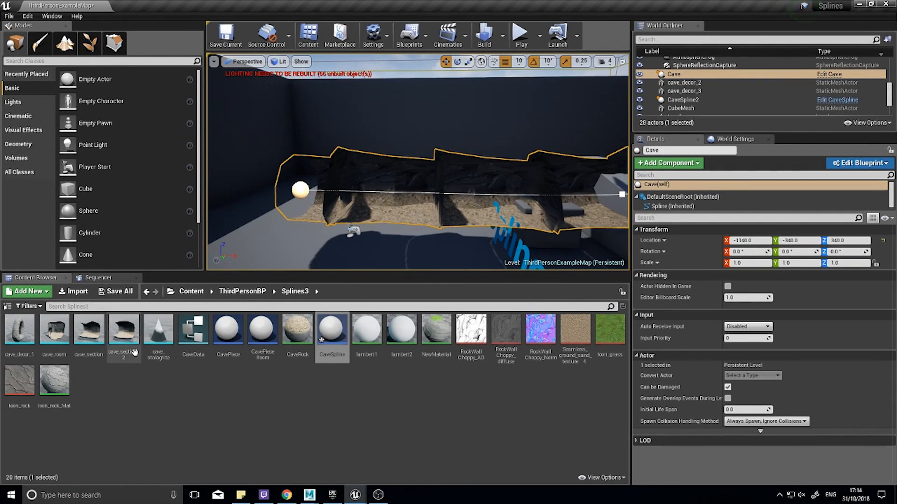
- Go back to the Cave blueprint's BuildCave graph and examine the two tangent nodes feeding Set Start and End
click(241, 291)
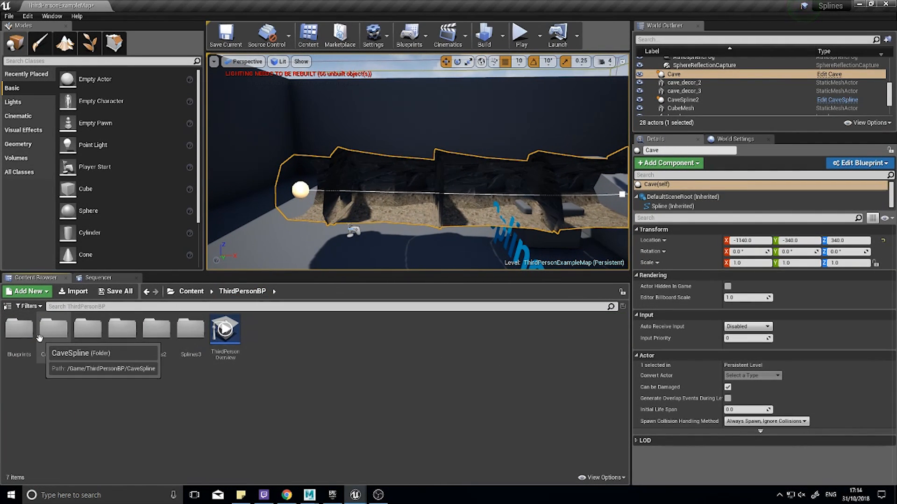
mouse_move(355, 495)
click(408, 456)
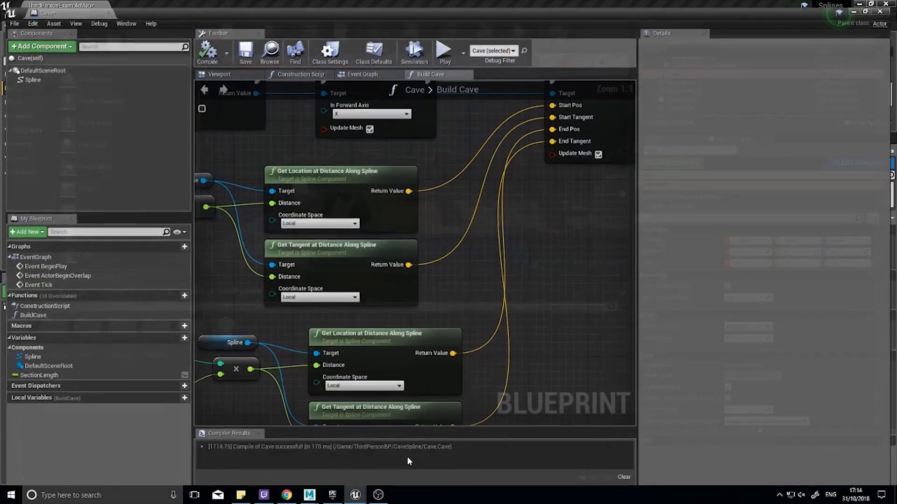
scroll(458, 226, down, 4)
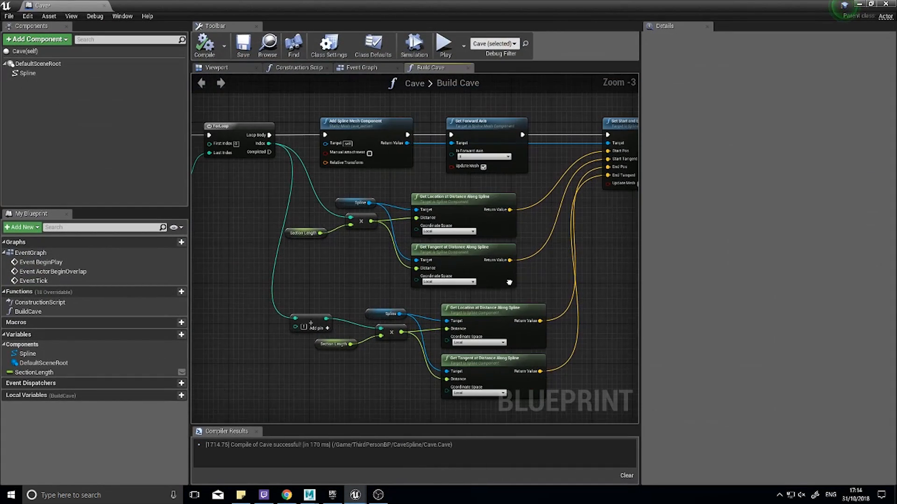
right_drag(327, 293, 122, 306)
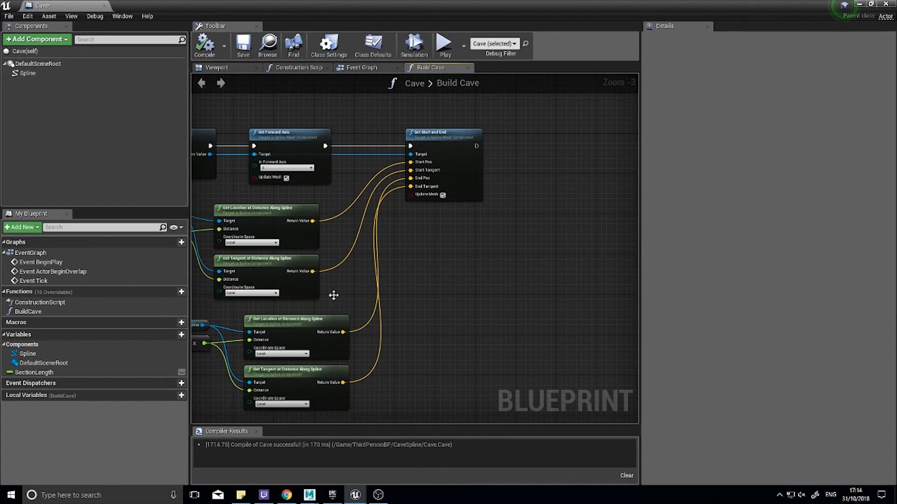
right_drag(375, 366, 465, 338)
scroll(386, 299, up, 2)
right_drag(378, 359, 384, 290)
click(353, 158)
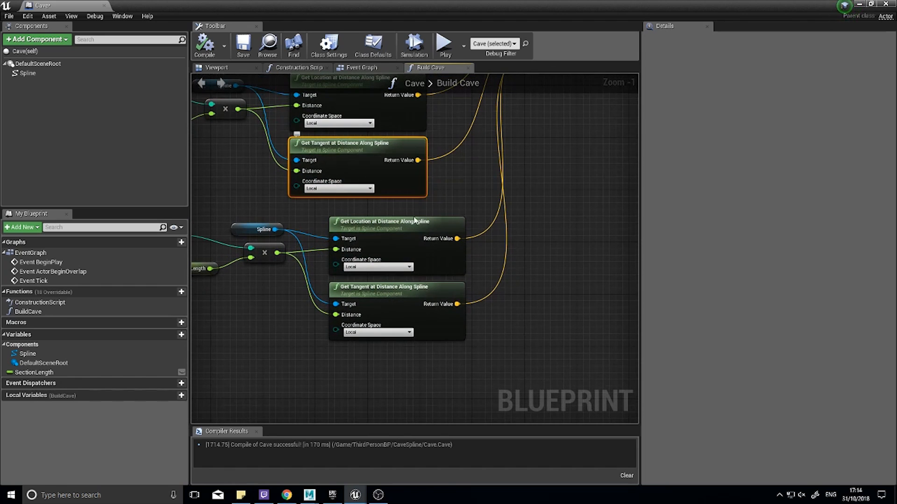
click(416, 308)
right_drag(467, 307, 341, 252)
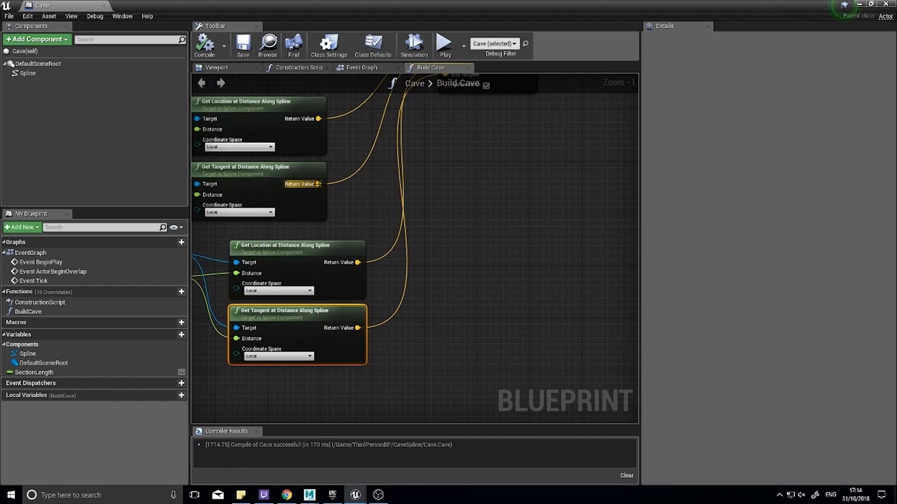
- Add a Clamp Vector Size node to the start tangent's return value and use SectionLength as its Max
drag(318, 183, 365, 192)
text(clamp)
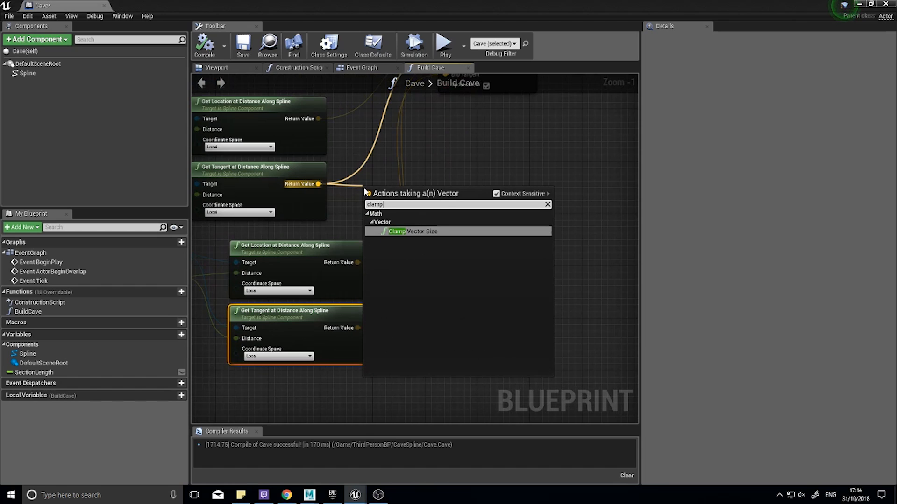
click(395, 231)
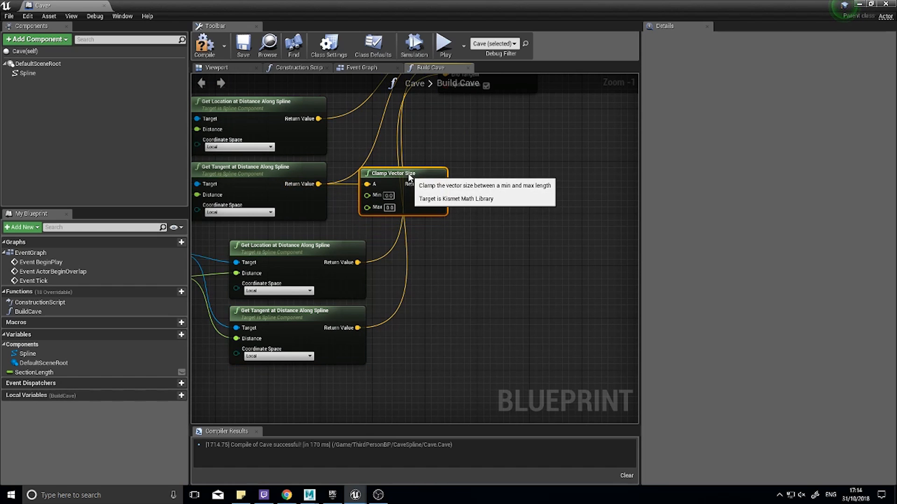
drag(381, 208, 413, 209)
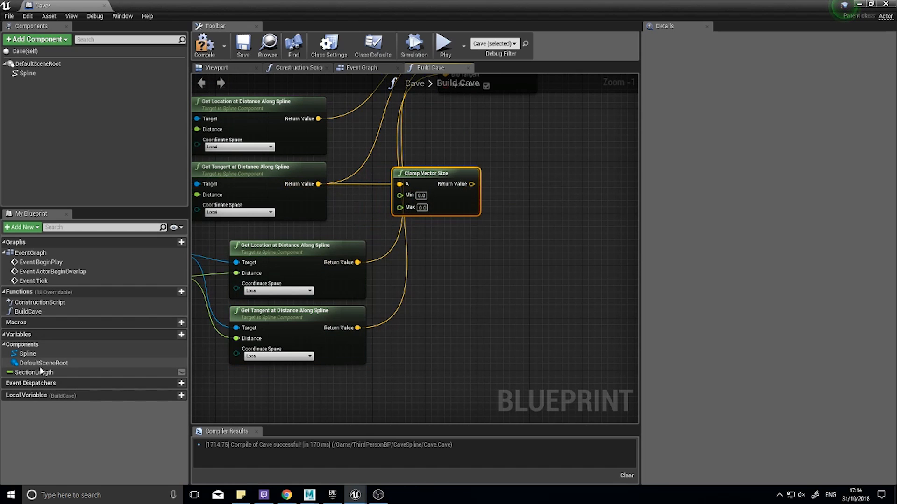
drag(40, 372, 406, 208)
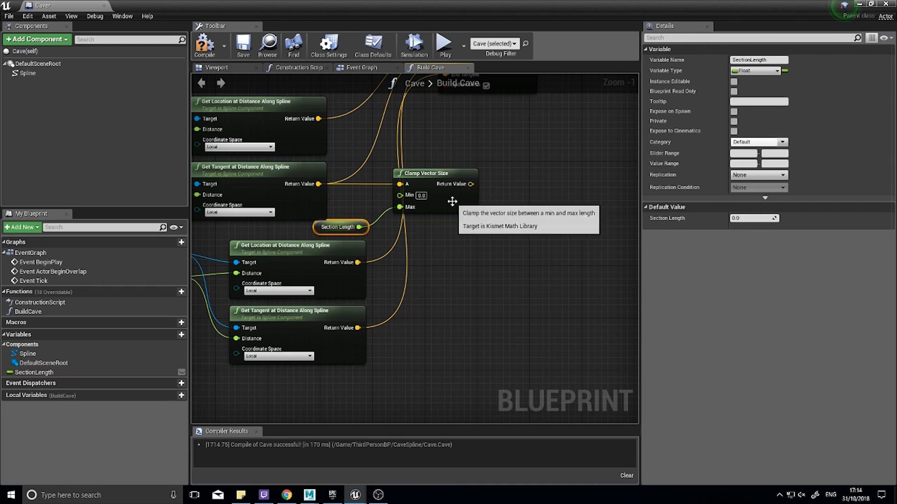
- Move the Set Start and End node farther along and wire the clamped vector into its Start Tangent input
right_drag(491, 199, 380, 293)
drag(400, 181, 515, 181)
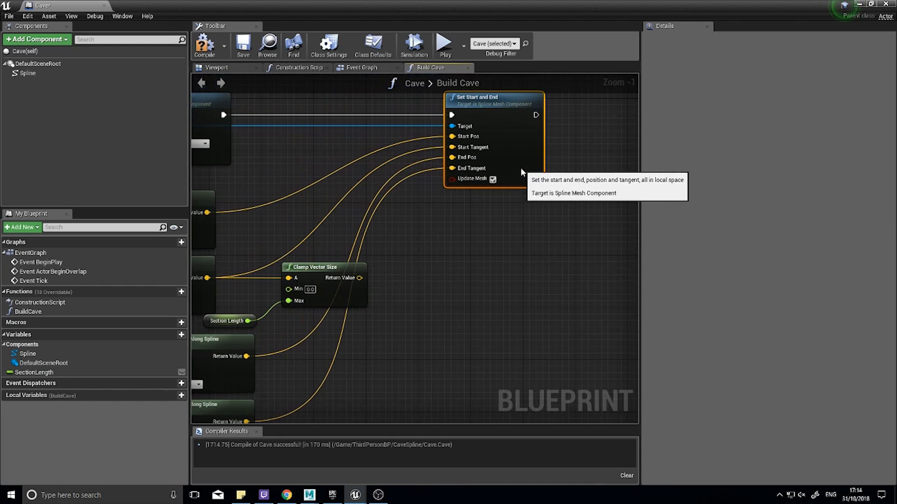
drag(360, 279, 451, 158)
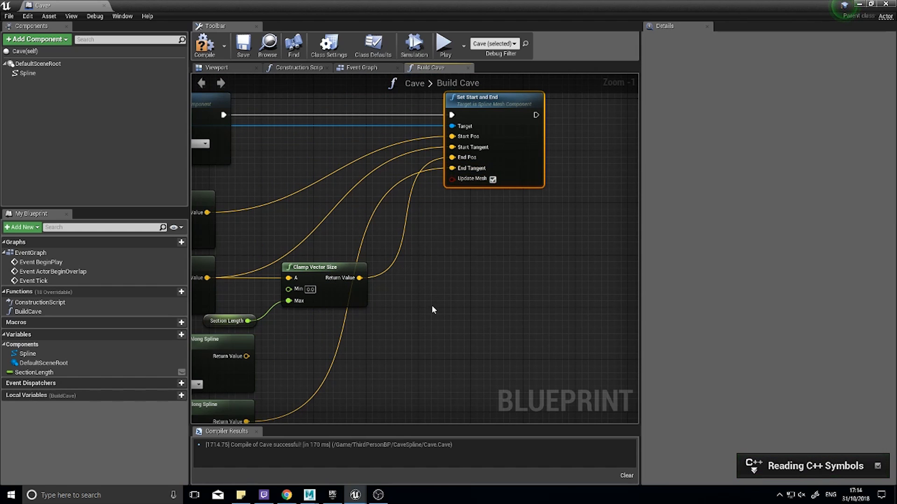
key(ctrl+z)
mouse_move(359, 277)
mouse_down()
mouse_move(374, 293)
mouse_move(363, 281)
mouse_up()
drag(433, 160, 459, 174)
- Clamp the second tangent's vector size with SectionLength as Max and wire the result into End Tangent
right_drag(361, 315, 437, 240)
drag(315, 349, 383, 345)
text(clamp)
key(Return)
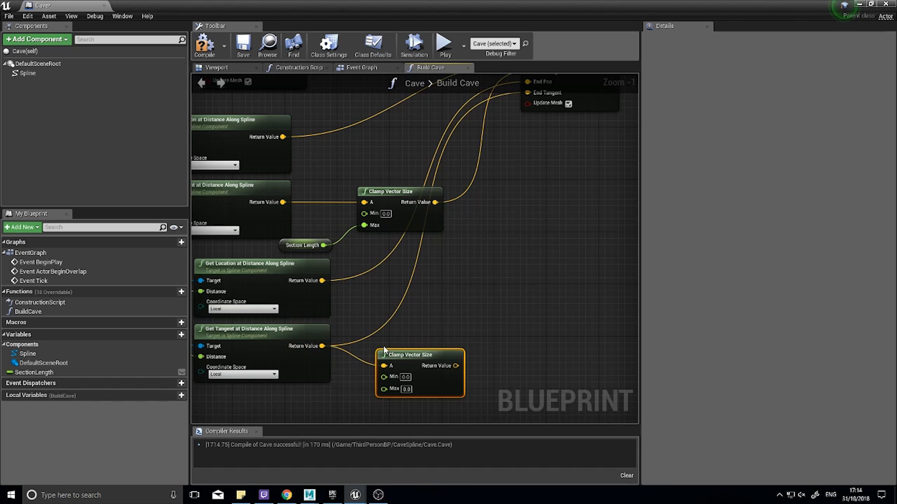
drag(34, 373, 403, 390)
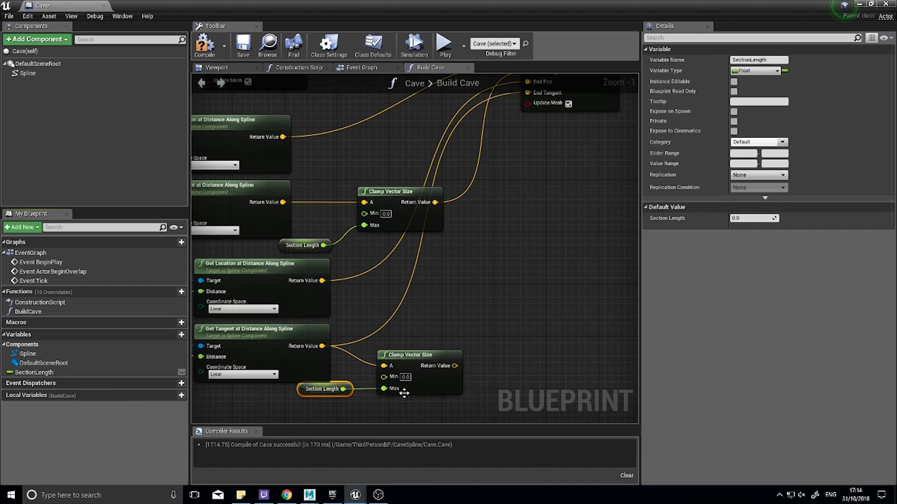
drag(318, 398, 311, 411)
drag(454, 365, 455, 370)
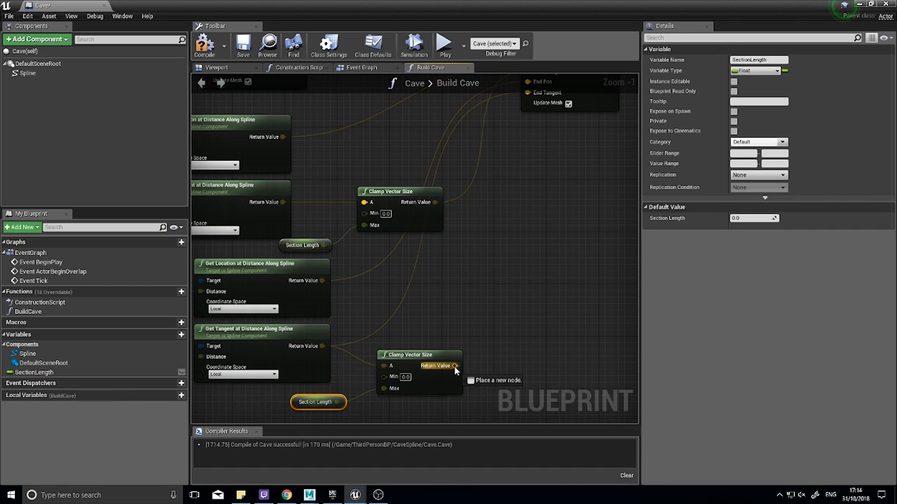
drag(483, 232, 531, 94)
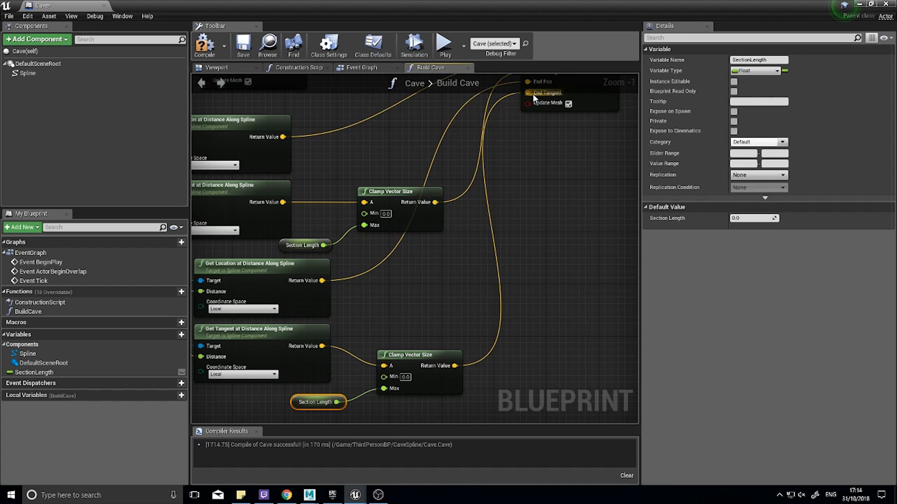
- Compile the Cave blueprint and inspect the rebuilt tunnel in the level
right_drag(552, 207, 510, 292)
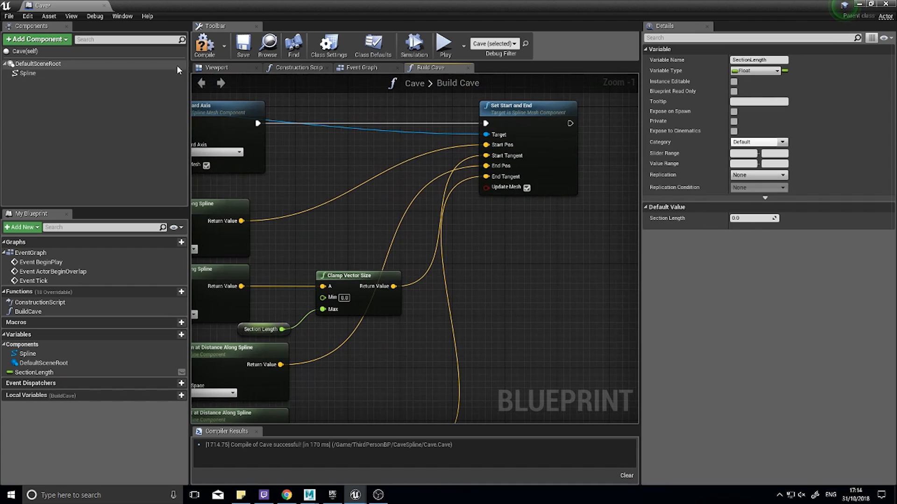
click(204, 43)
click(856, 4)
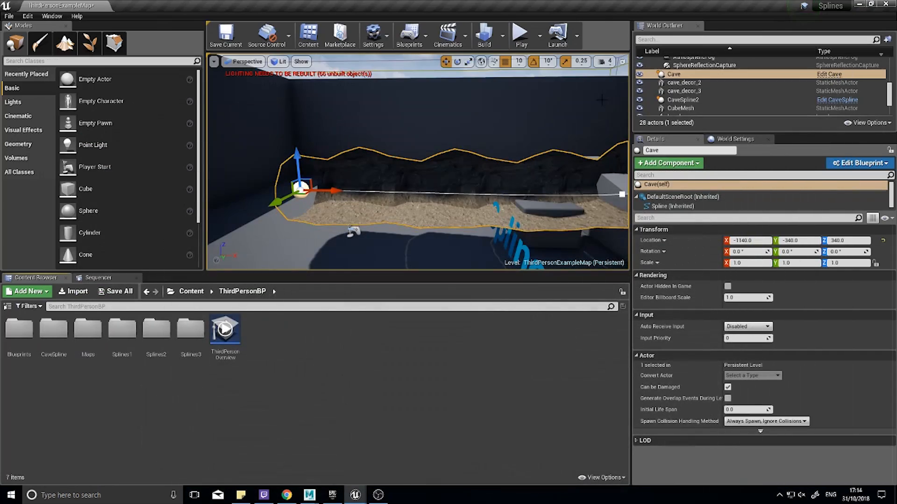
right_drag(417, 161, 383, 171)
right_drag(467, 84, 528, 79)
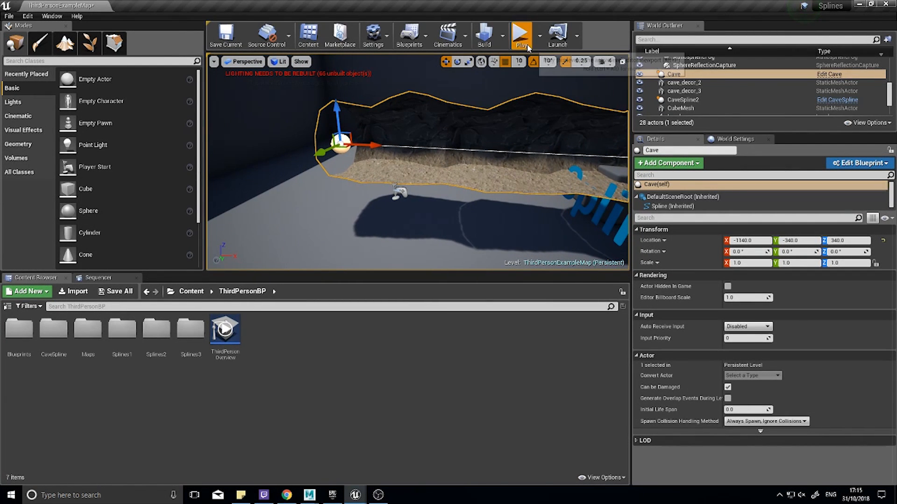
- Play the level to run the character toward the cave, stop the session, and view the tunnel's opening
click(520, 35)
key(w)
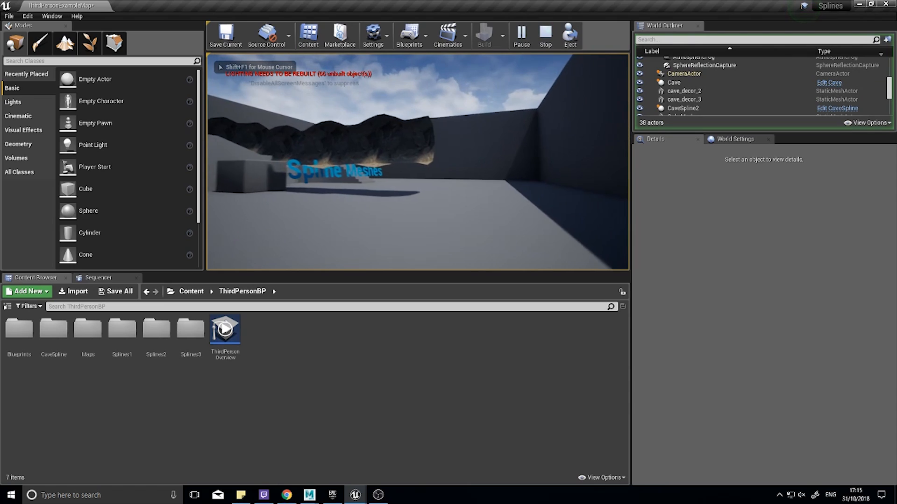
key(Escape)
right_drag(359, 107, 360, 149)
key(w)
key(s)
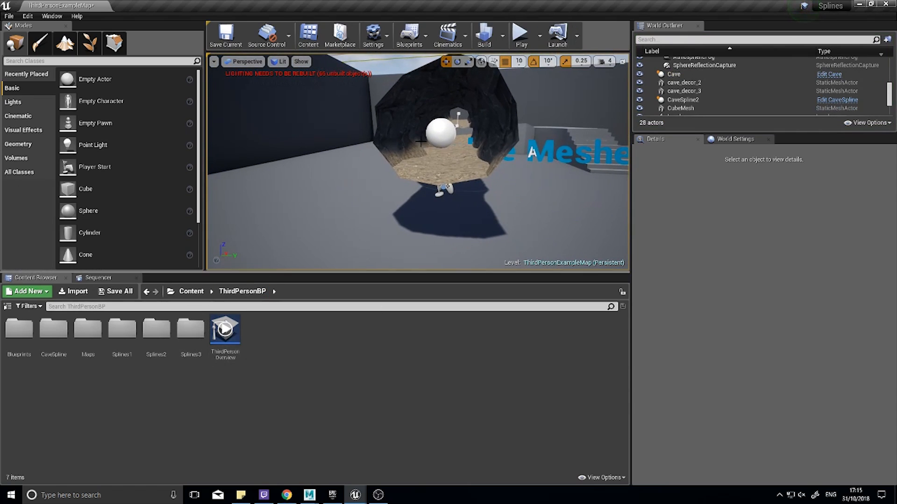
- Reopen the Cave blueprint from the CaveSpline folder and add a Set Collision Enabled node targeting the added spline mesh component
double_click(64, 343)
double_click(19, 336)
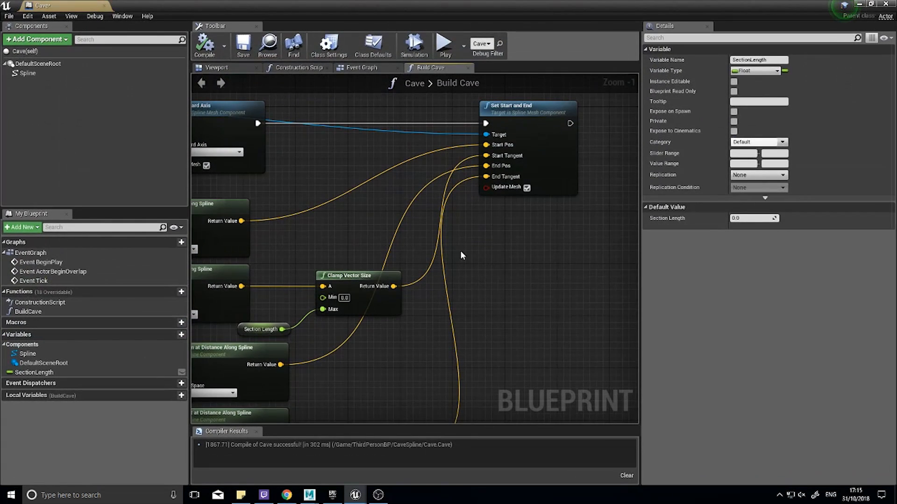
scroll(353, 215, up, 3)
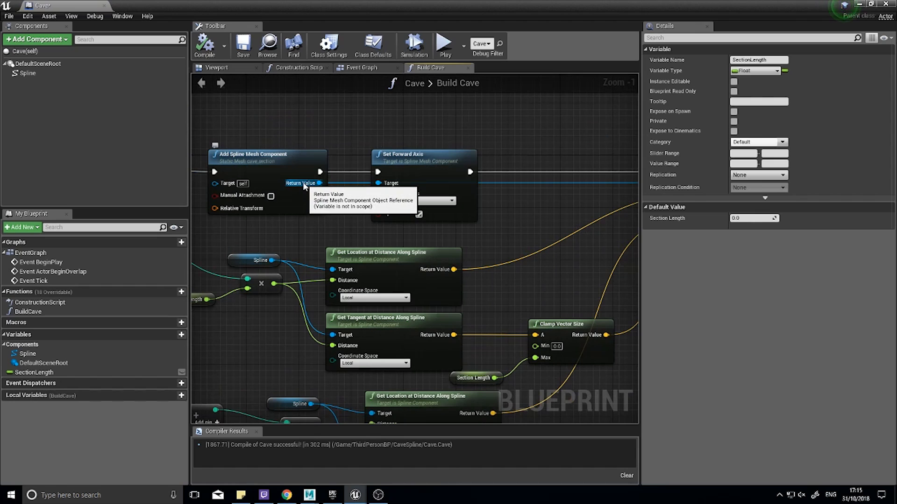
drag(304, 186, 309, 186)
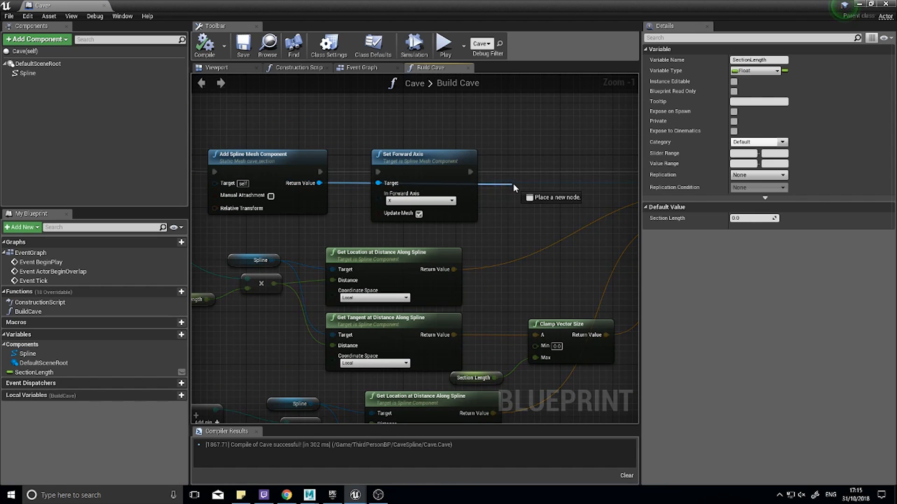
drag(513, 183, 515, 183)
text(set)
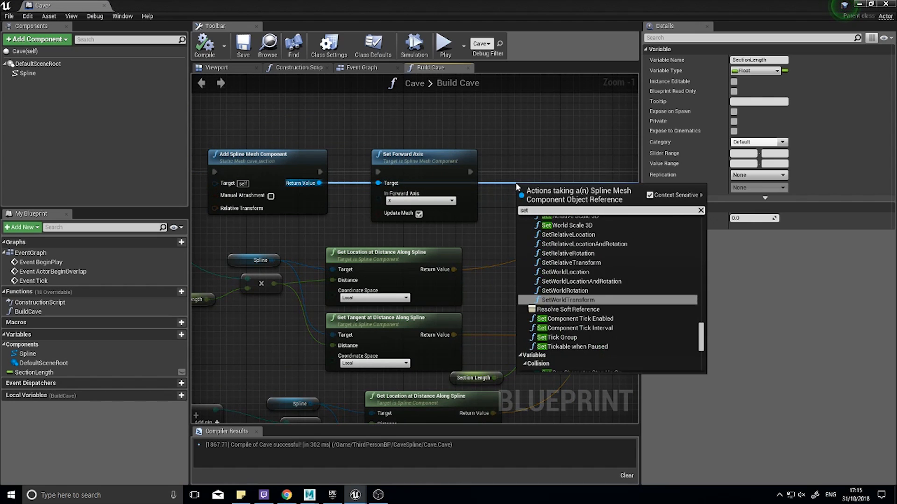
text( coll)
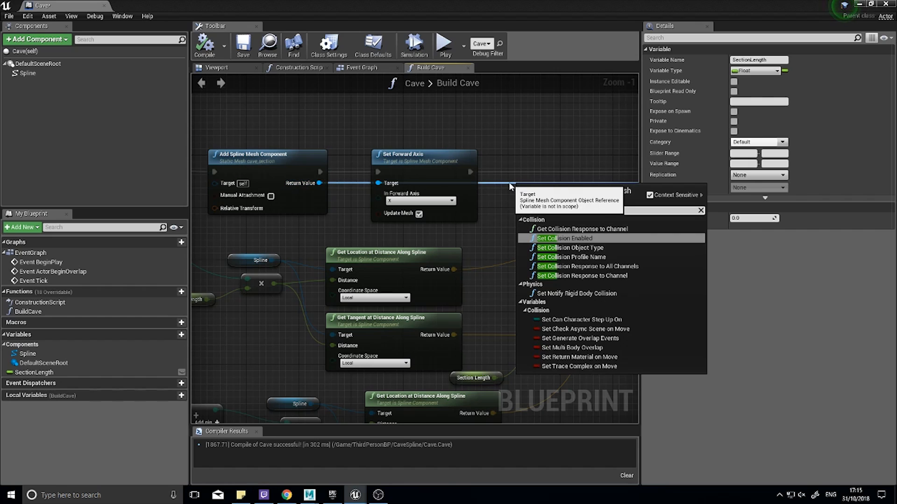
click(576, 239)
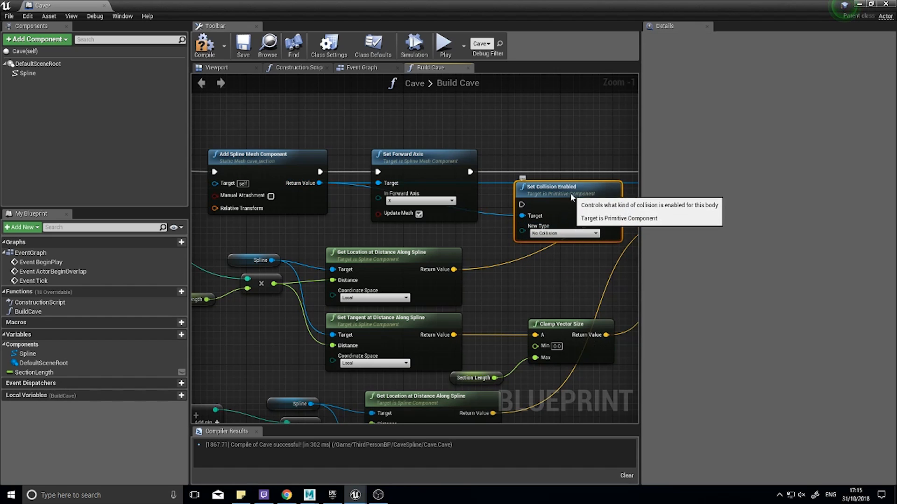
- Insert Set Collision Enabled between Set Forward Axis and Set Start and End, with New Type as Collision Enabled (Query and Physics)
drag(574, 165, 470, 172)
right_drag(530, 251, 334, 257)
drag(425, 178, 505, 178)
click(383, 208)
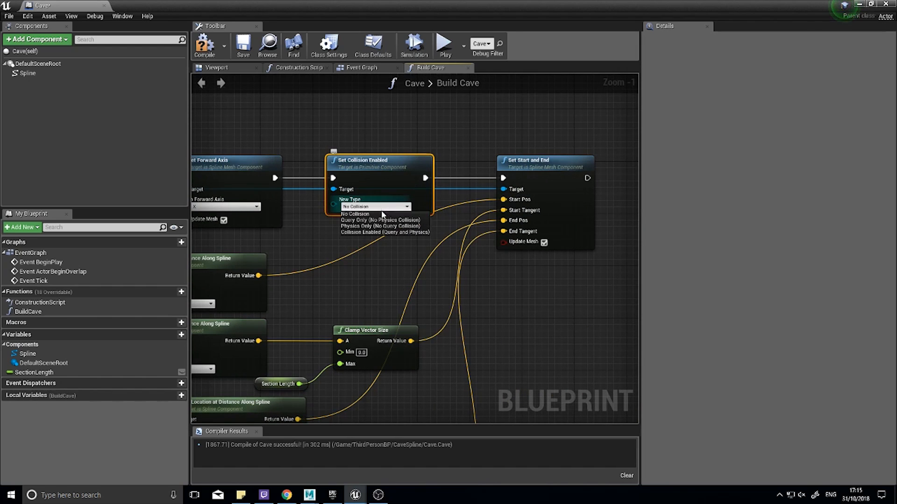
click(370, 232)
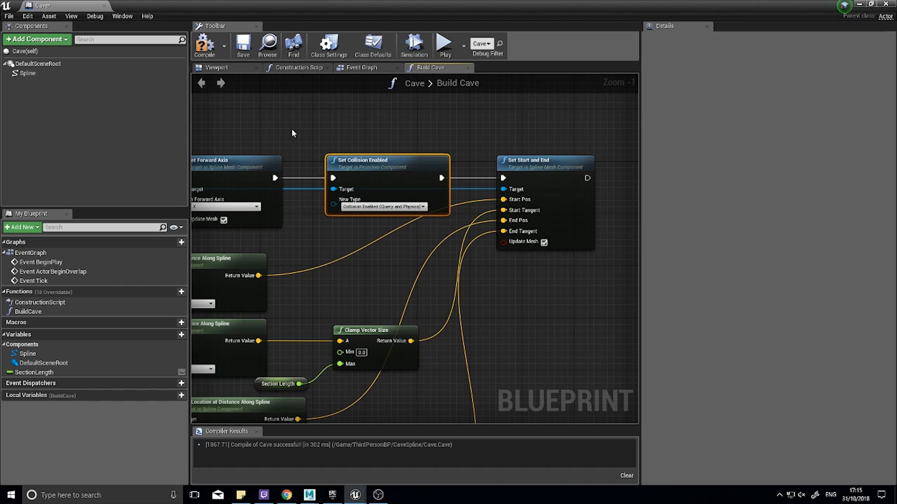
- Compile and close the Cave blueprint, and play-test the level around the cave before ending the session
click(209, 51)
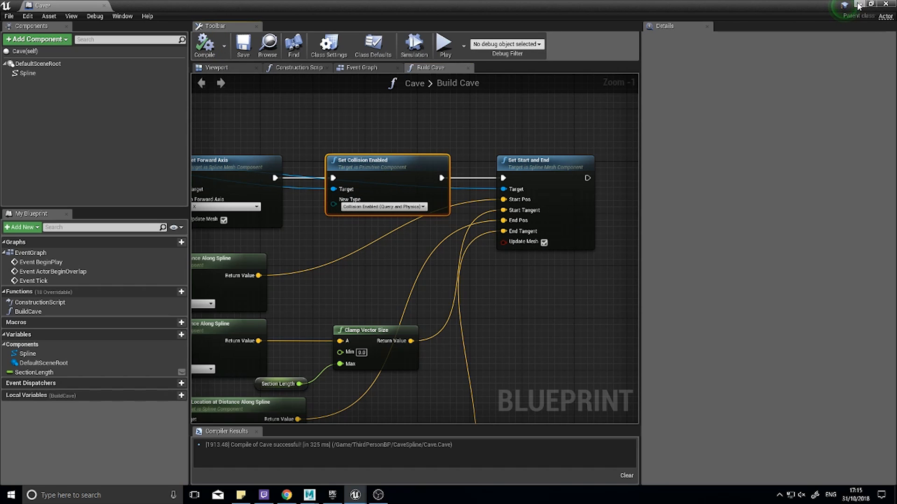
click(885, 4)
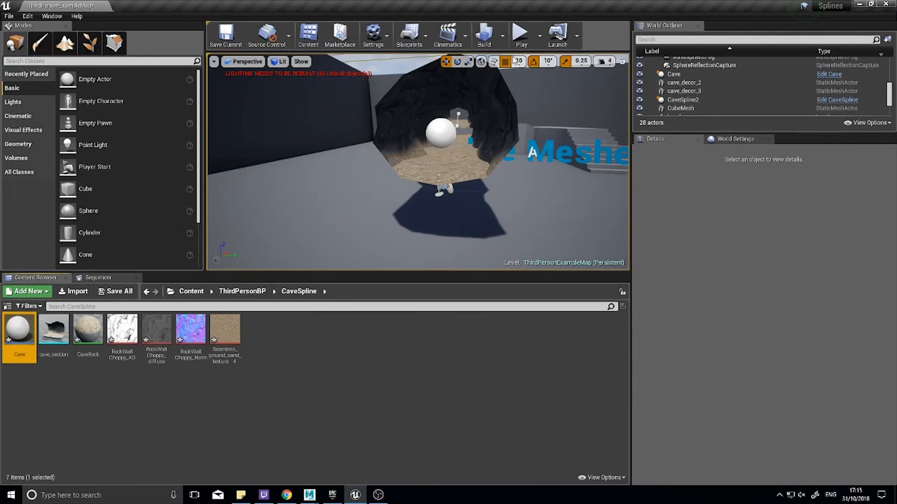
click(517, 35)
key(w)
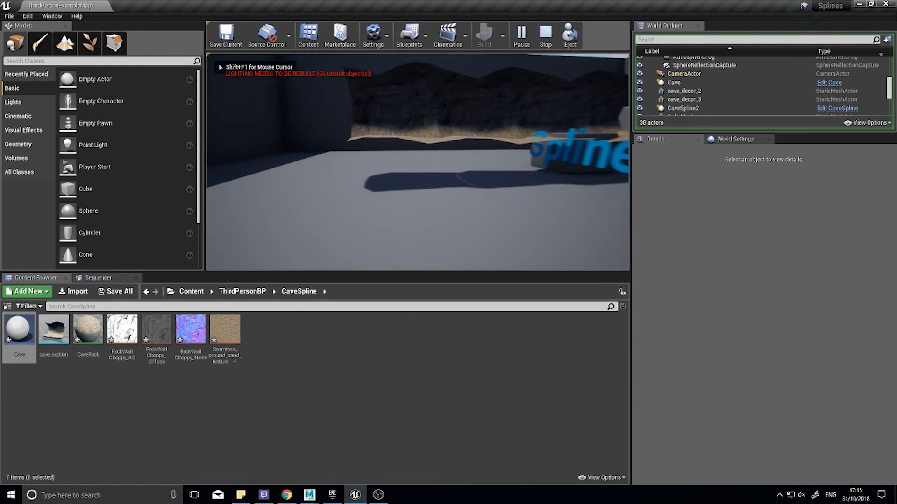
key(w)
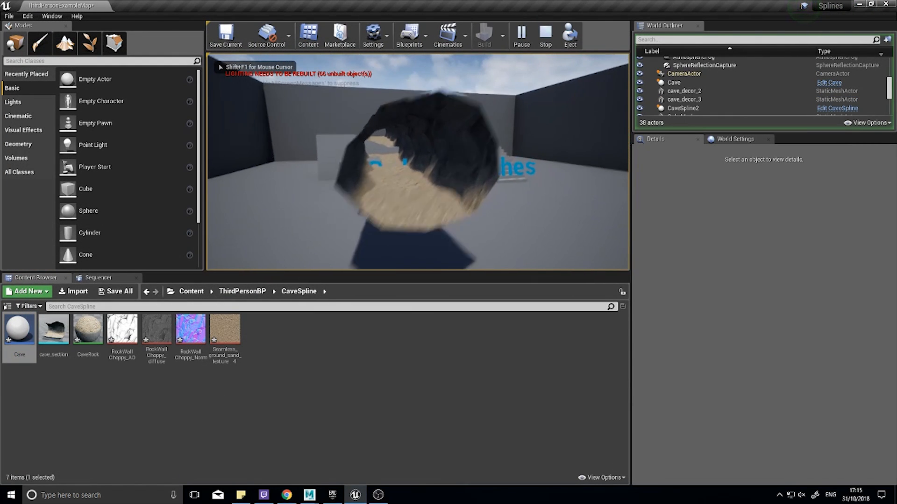
key(s)
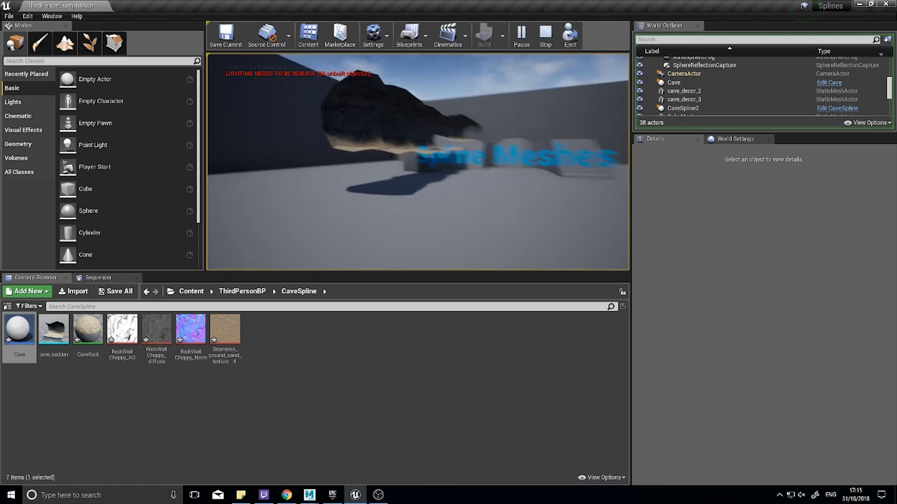
key(Escape)
- Select the Cave actor in the level and set its scale to 2.0 on X, Y and Z
click(451, 141)
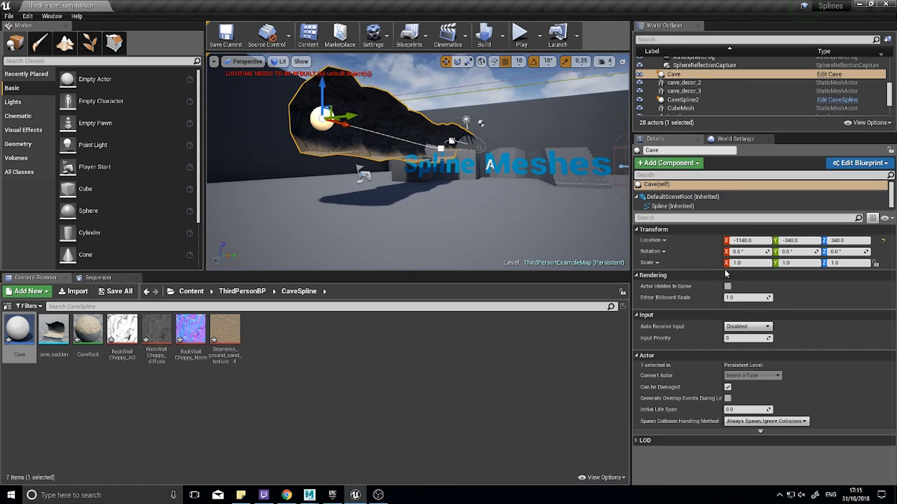
text(2)
key(Tab)
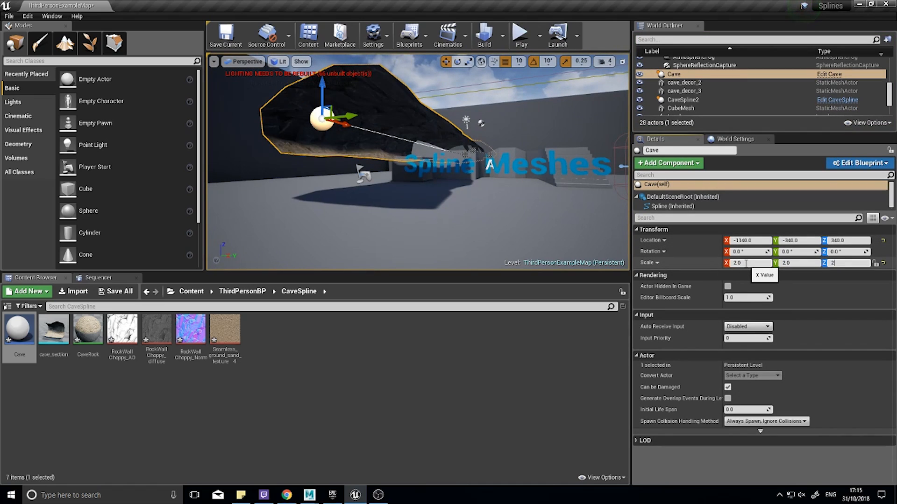
text(2)
key(Return)
- Play the level, run the character into and through the enlarged cave, and stop the session
click(520, 39)
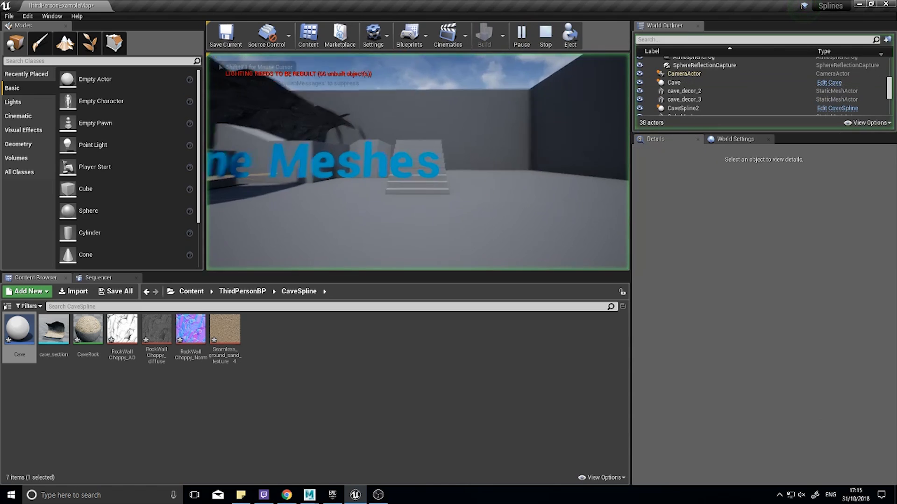
key(w)
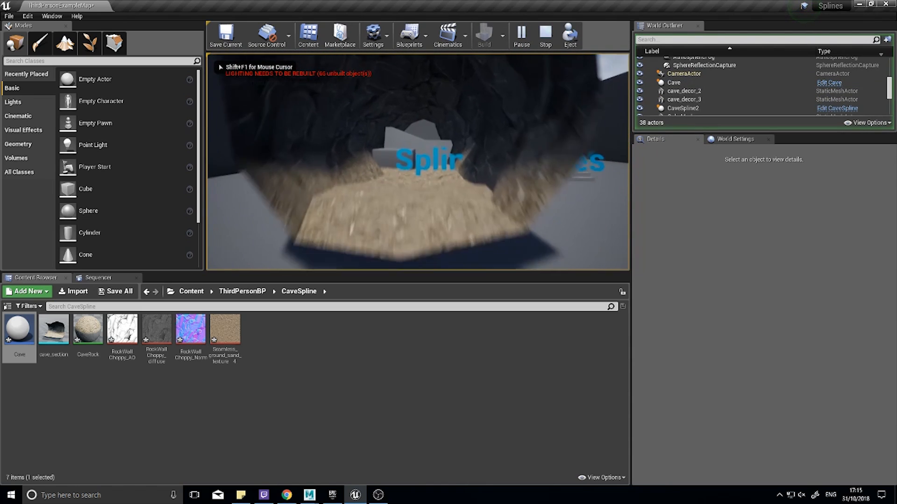
key(w)
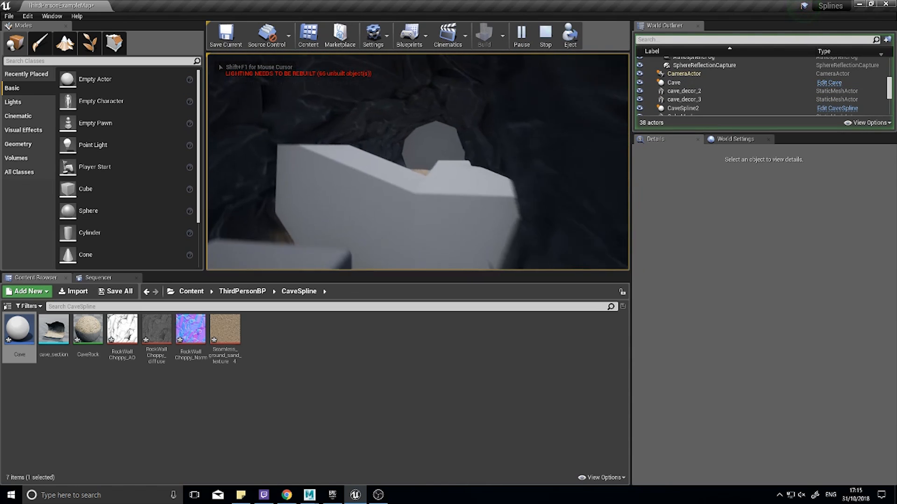
key(w)
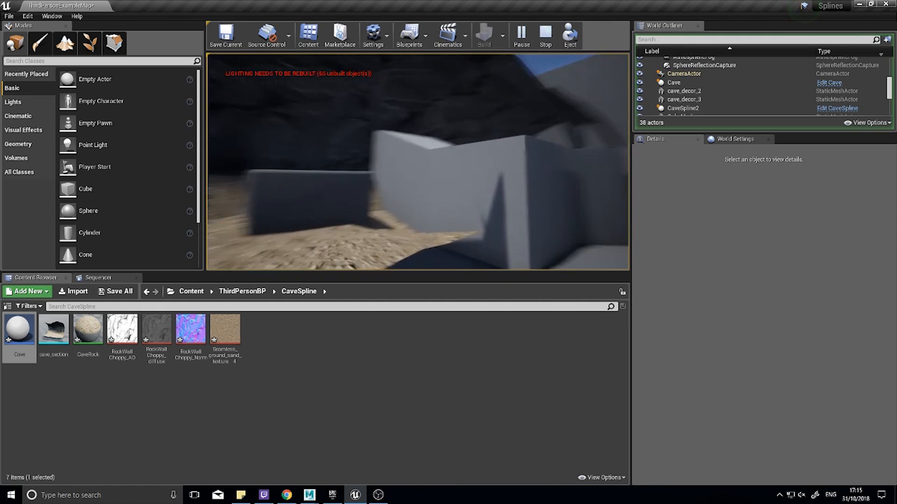
key(w)
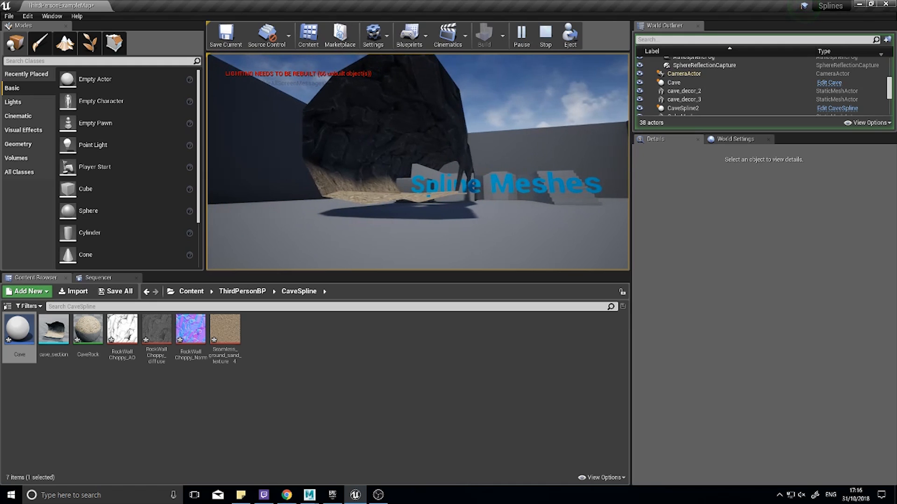
key(Escape)
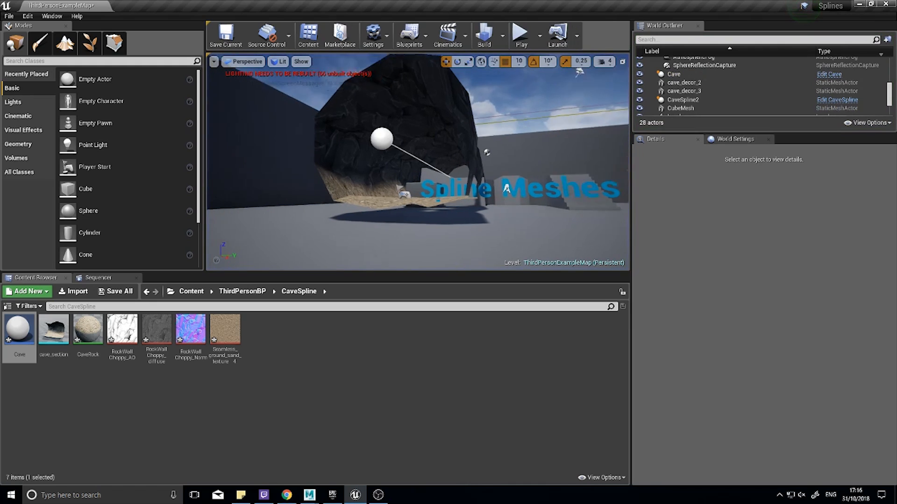
- In Landscape mode, set the Sculpt brush size to about 1537 and raise a hill on the flat grass landscape outside the walls
right_drag(418, 162, 242, 185)
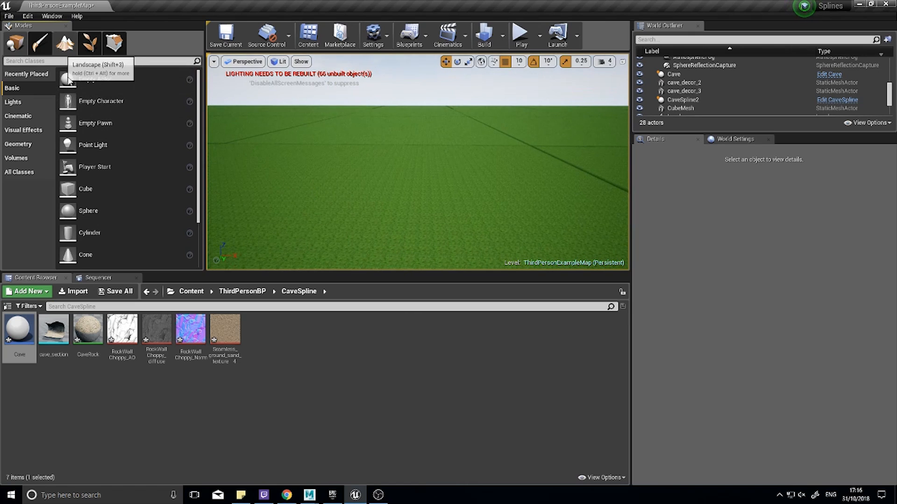
click(65, 44)
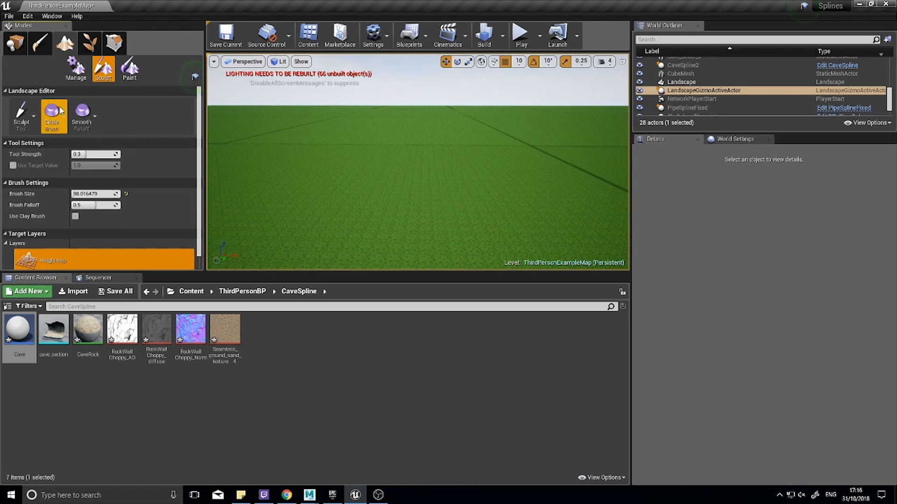
click(80, 74)
click(106, 76)
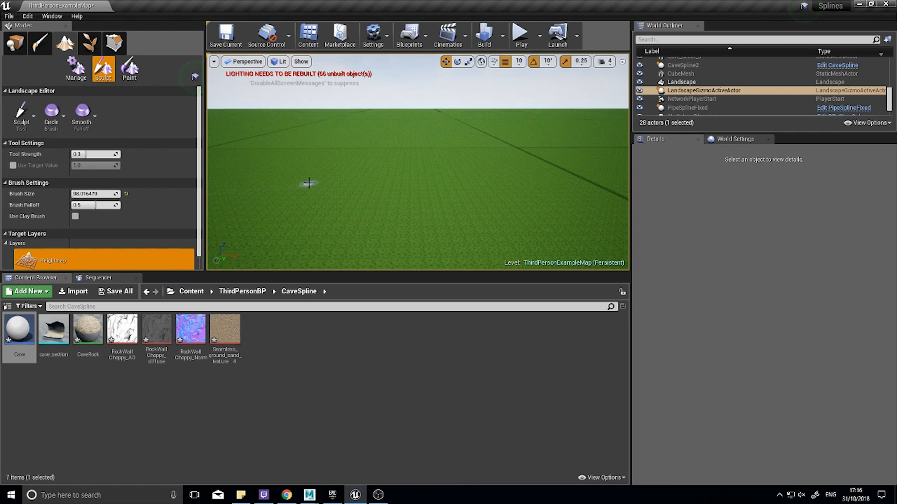
drag(86, 194, 94, 193)
mouse_move(399, 186)
mouse_down()
mouse_move(366, 150)
mouse_move(486, 172)
mouse_up()
right_drag(450, 156, 502, 152)
drag(443, 148, 448, 150)
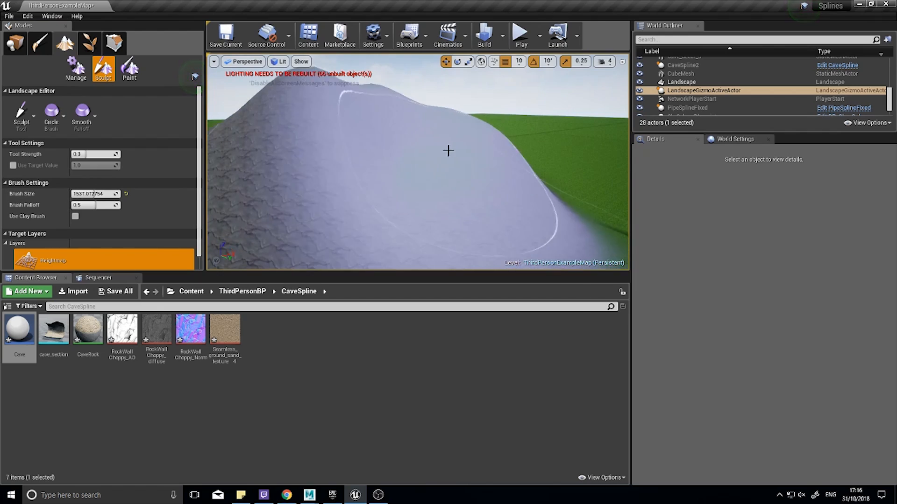
- Extend the hill with more Sculpt strokes to form a mountain ridge across the surrounding grass
mouse_move(448, 150)
right_down()
mouse_move(365, 161)
mouse_move(620, 174)
right_up()
drag(590, 173, 564, 157)
mouse_move(564, 158)
right_down()
mouse_move(402, 172)
mouse_move(472, 116)
right_up()
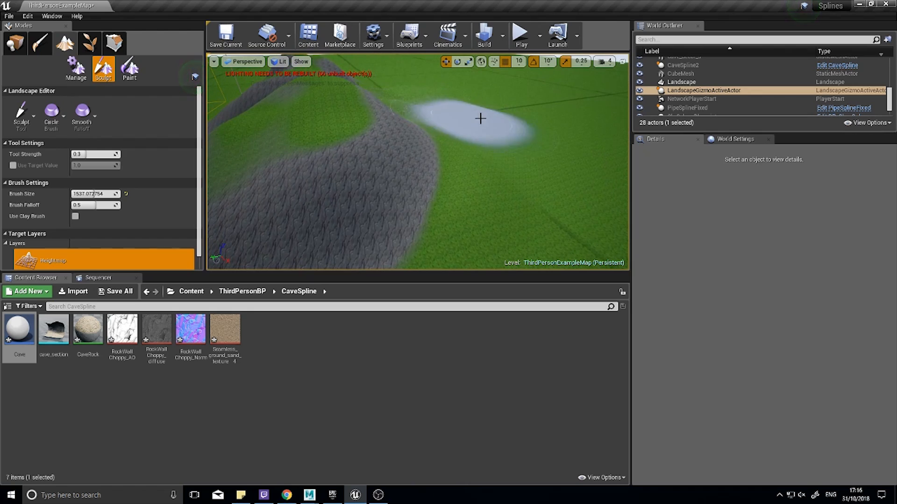
drag(443, 88, 542, 100)
mouse_move(542, 100)
right_down()
mouse_move(432, 75)
mouse_move(443, 58)
mouse_move(569, 61)
mouse_move(511, 80)
right_up()
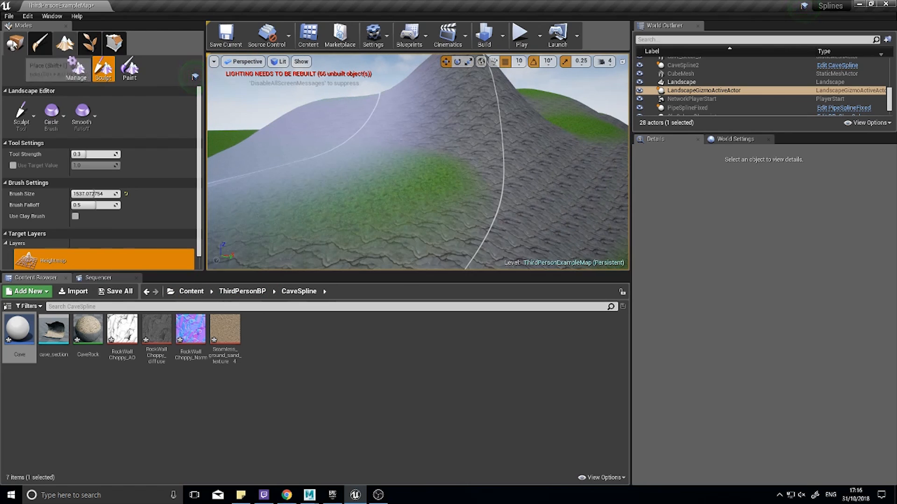
- Return to Place mode, select the landscape and open its assigned NewMaterial in the material editor
key(shift+1)
mouse_move(436, 177)
right_down()
mouse_move(428, 181)
mouse_move(474, 168)
mouse_move(432, 166)
right_up()
click(384, 157)
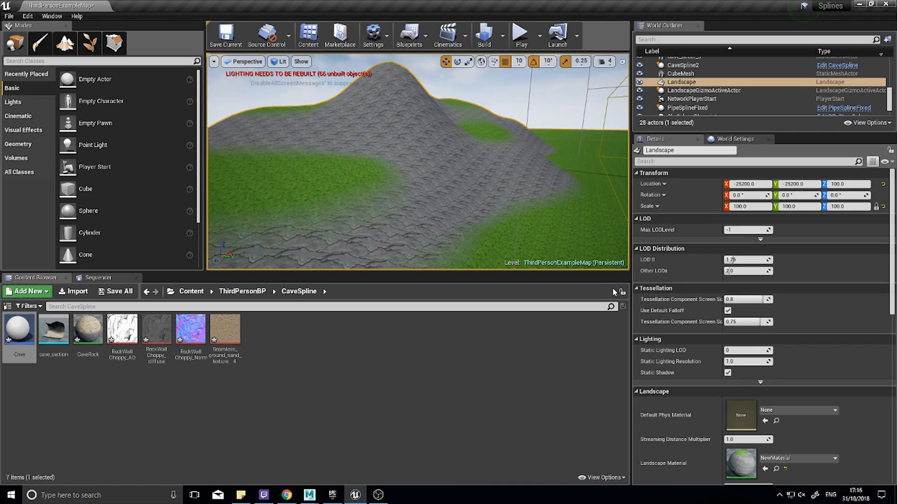
double_click(747, 459)
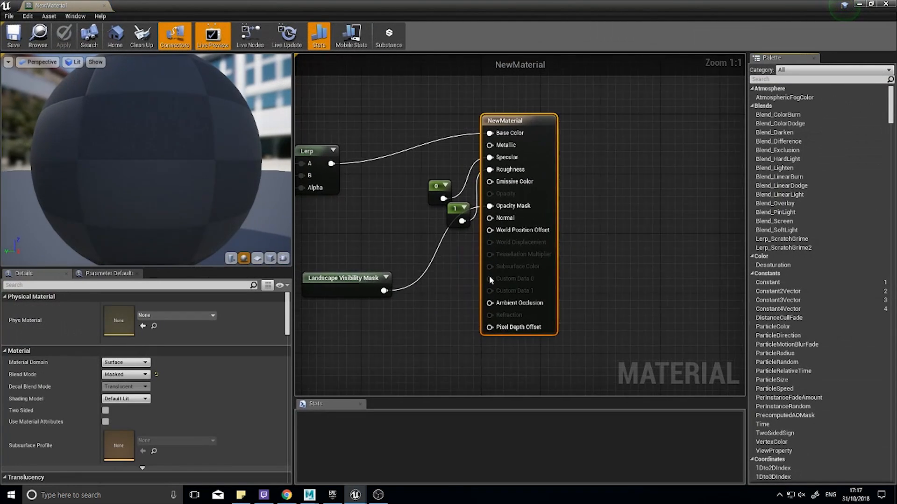
- Examine NewMaterial's blend mode and its Landscape Visibility Mask connection to Opacity Mask, and close the material without applying changes
right_drag(573, 295, 575, 295)
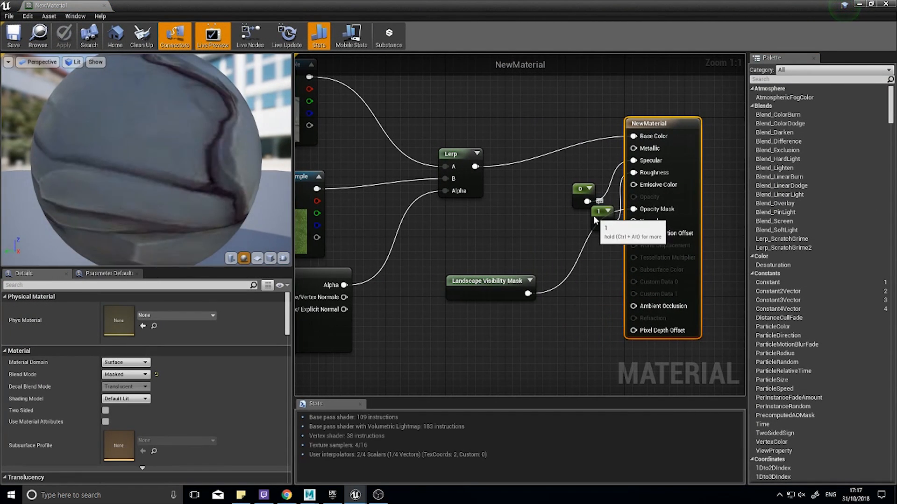
drag(594, 216, 531, 225)
click(673, 128)
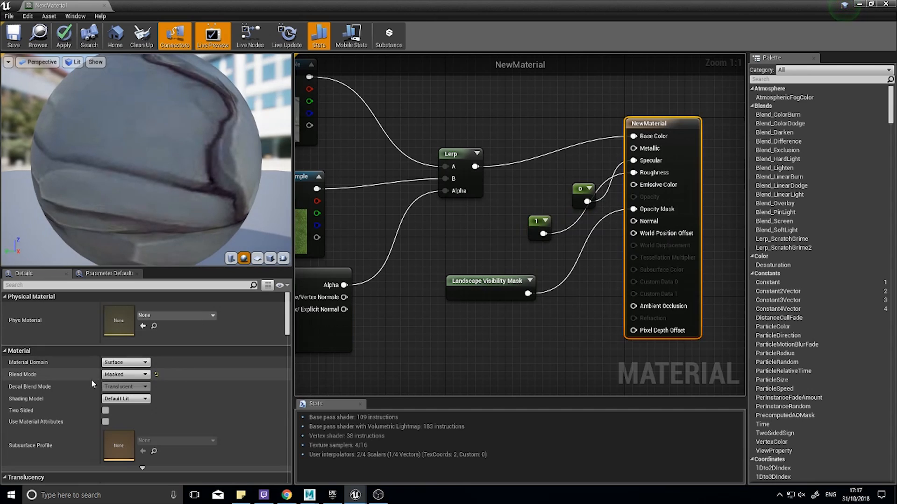
click(481, 298)
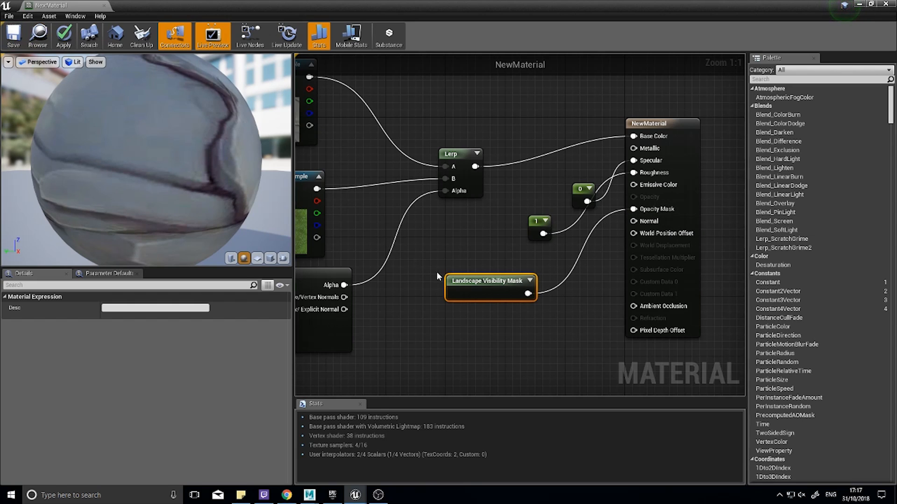
drag(476, 293, 470, 291)
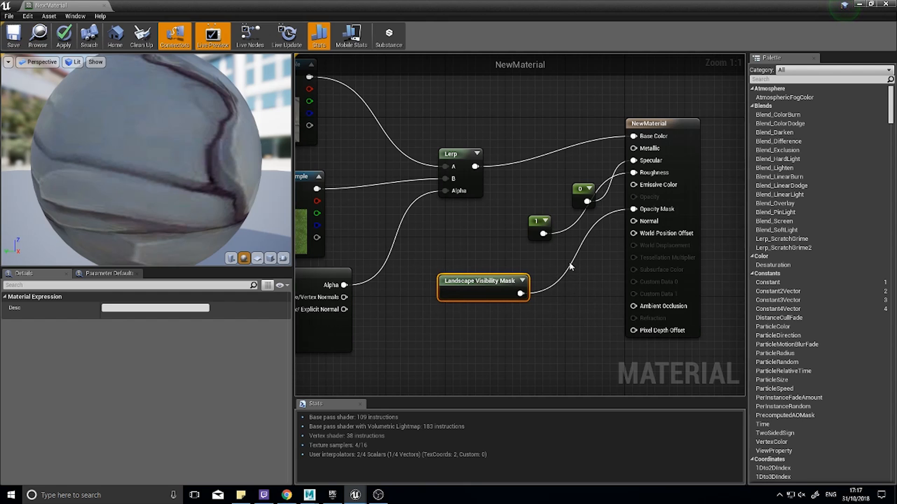
click(676, 136)
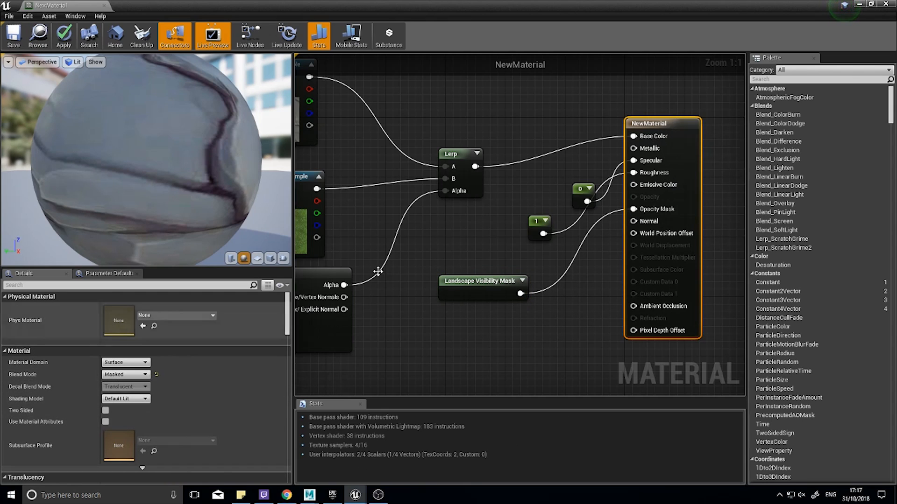
click(885, 3)
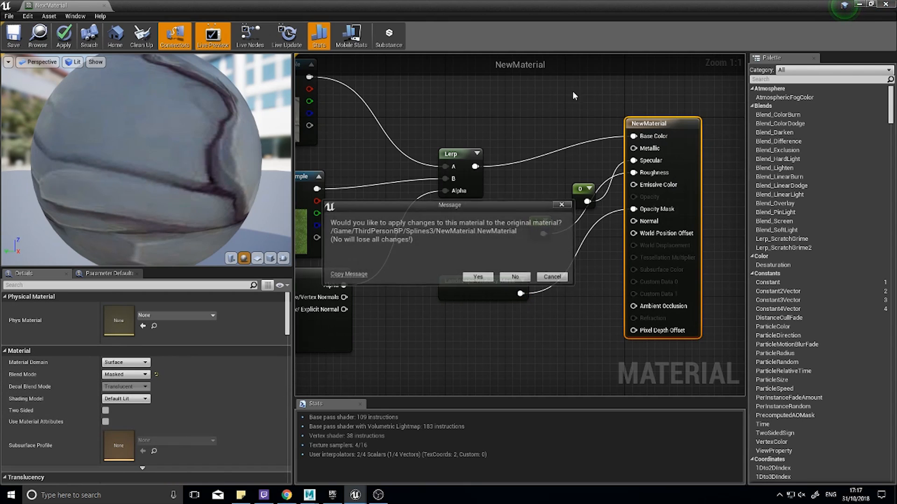
click(552, 277)
click(859, 4)
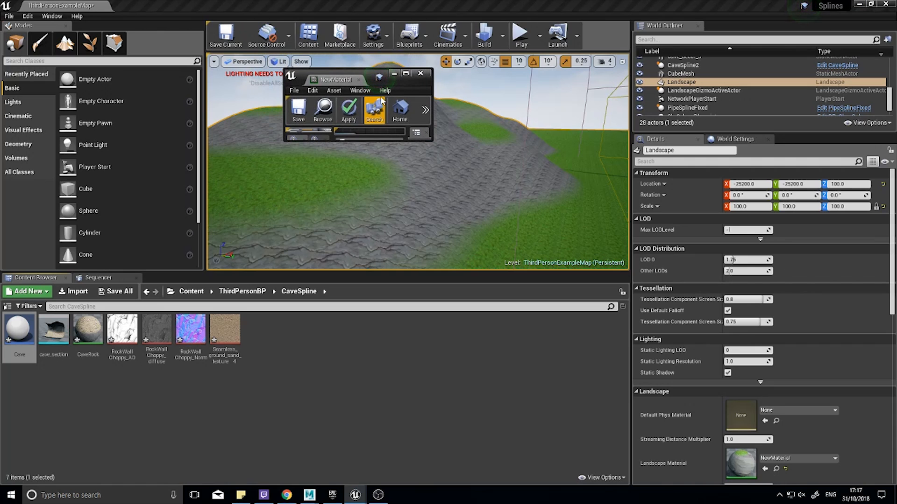
click(420, 73)
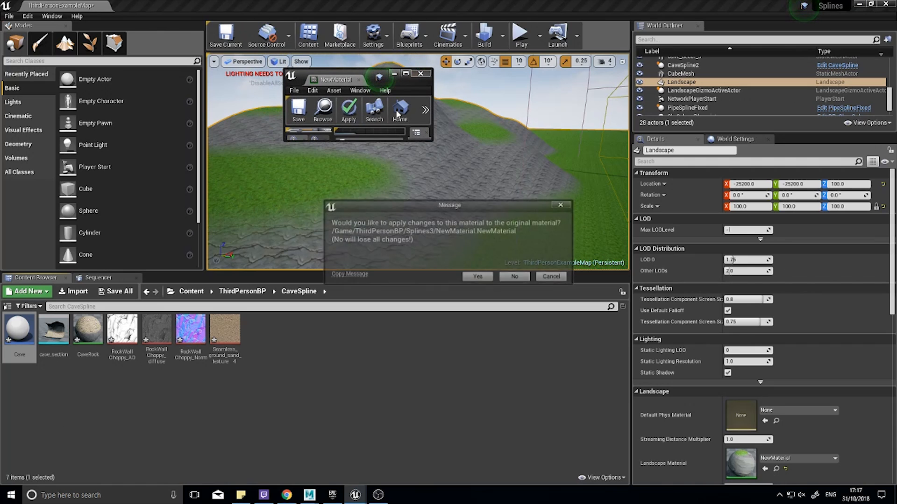
click(513, 278)
- Using the landscape Visibility tool with a brush size of about 152, cut a hole in the mountainside for the cave entrance
click(61, 45)
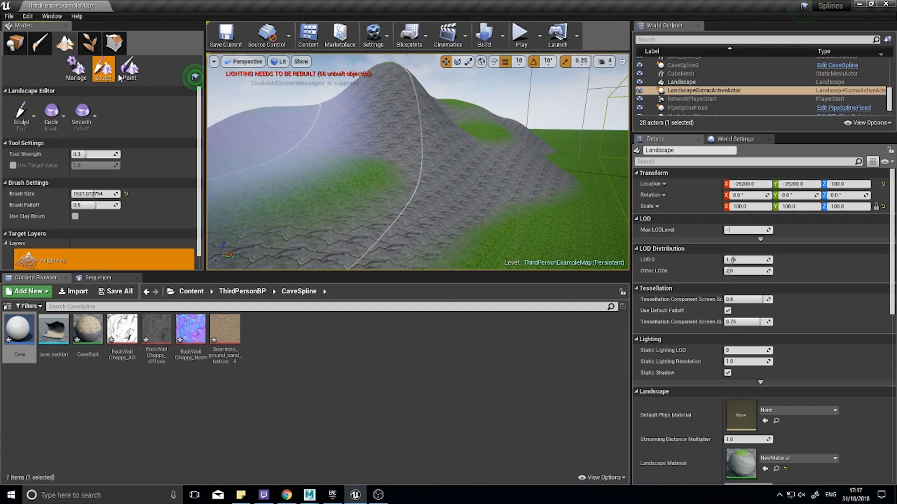
click(32, 124)
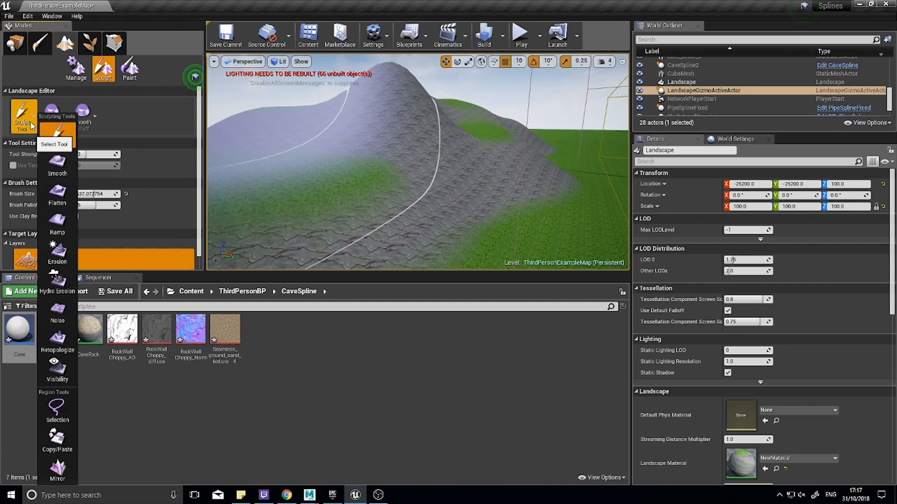
click(55, 377)
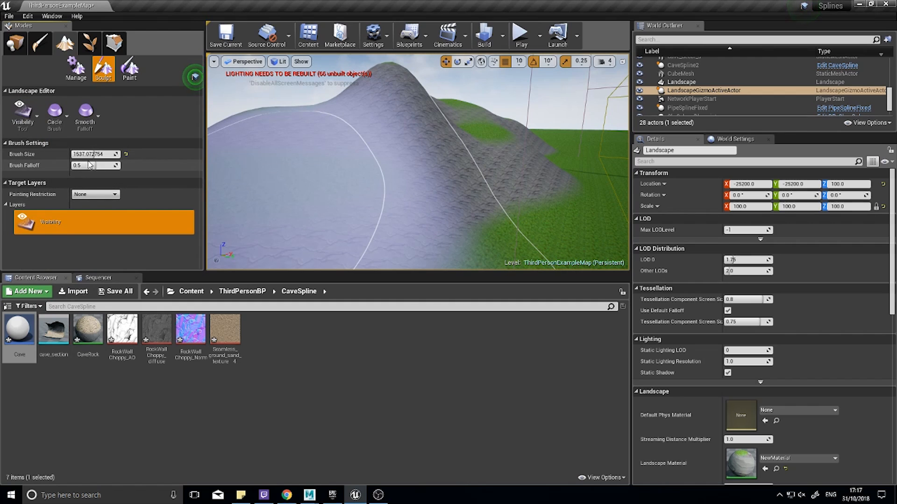
drag(91, 154, 75, 154)
key(w)
mouse_move(355, 194)
right_down()
mouse_move(397, 206)
mouse_move(356, 195)
right_up()
click(356, 195)
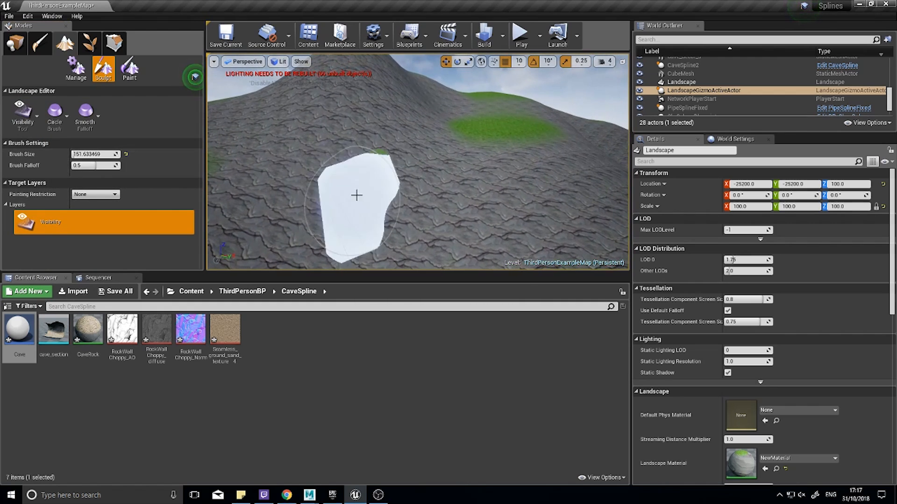
mouse_move(357, 195)
mouse_down()
mouse_move(411, 184)
mouse_move(404, 140)
mouse_move(398, 191)
mouse_up()
- Return to the walled area of the level and switch from Landscape back to Place mode
mouse_move(399, 192)
right_down()
mouse_move(252, 187)
mouse_move(211, 200)
mouse_move(369, 189)
right_up()
key(w)
key(s)
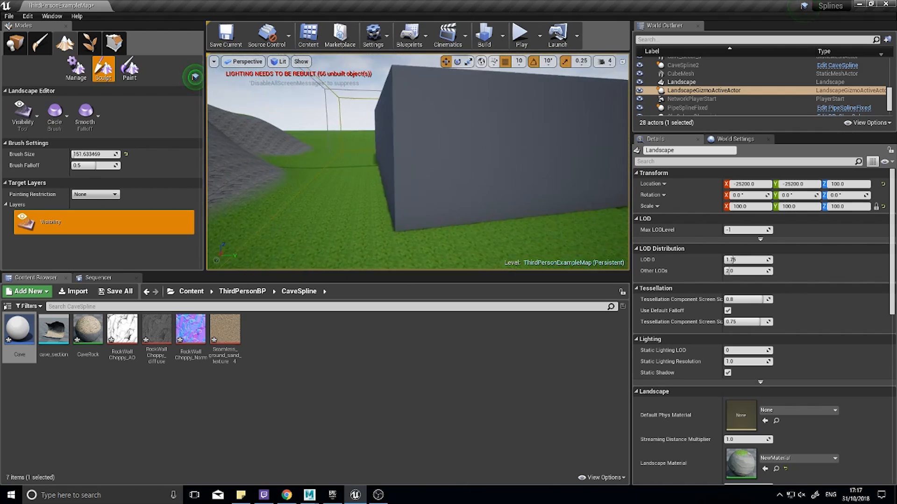
click(23, 46)
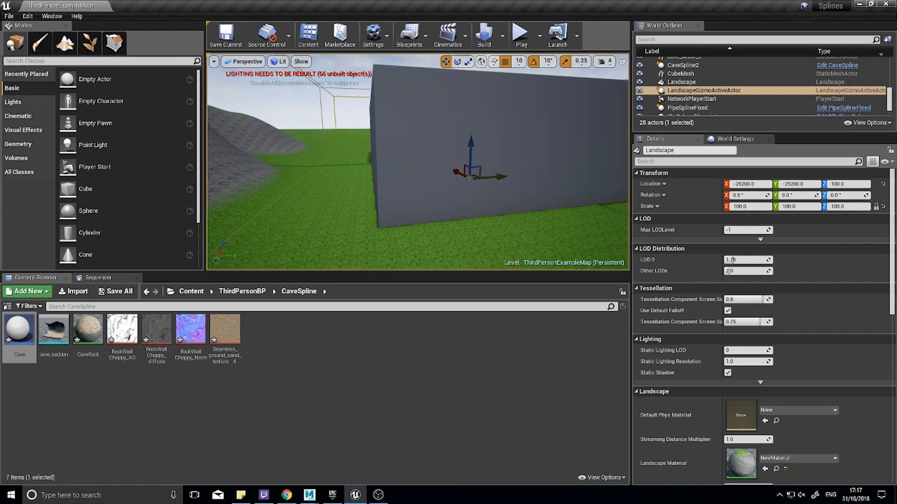
- Delete Wall10, the large arena wall standing between the walled area and the mountain
right_drag(401, 125, 449, 129)
key(a)
click(417, 127)
click(392, 128)
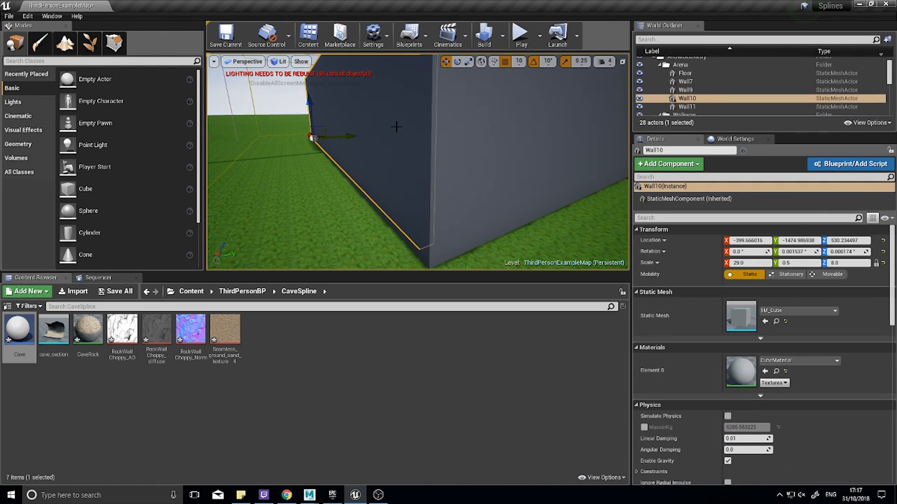
key(Delete)
- Play-test the level by running out of the arena to the hole in the mountainside, and end the session
right_drag(397, 159, 448, 110)
click(519, 37)
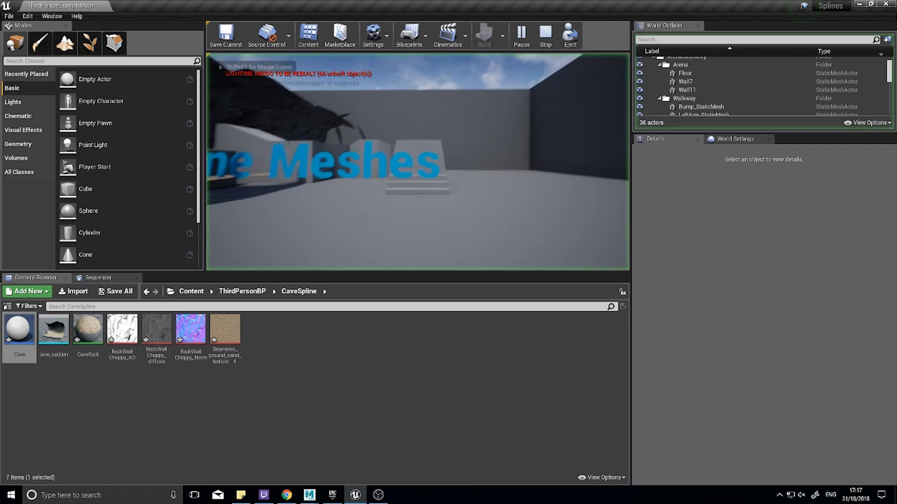
key(w)
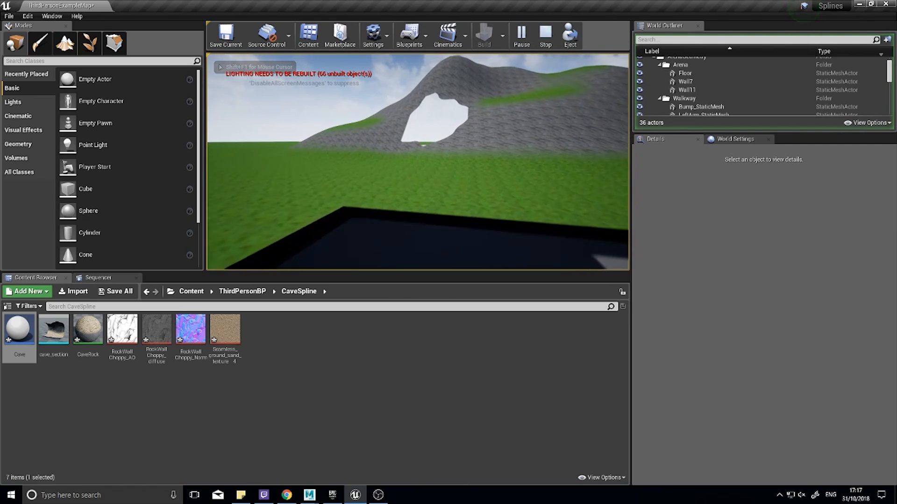
key(w)
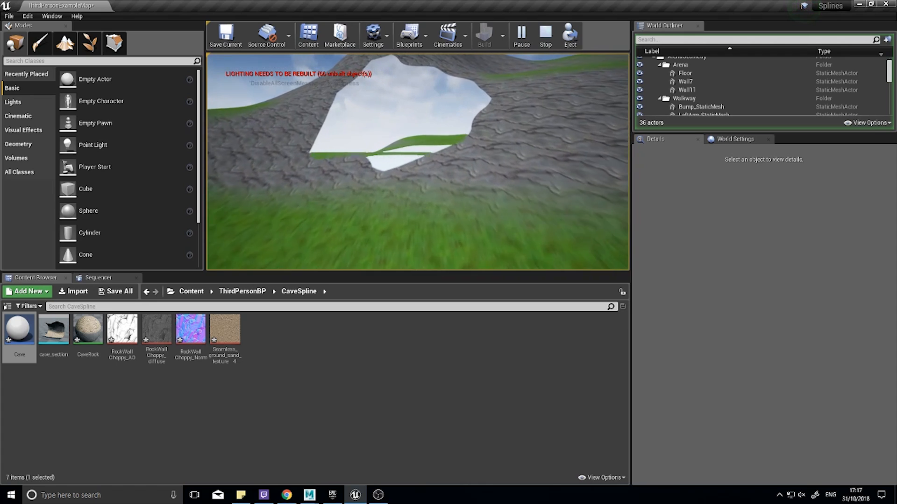
key(Escape)
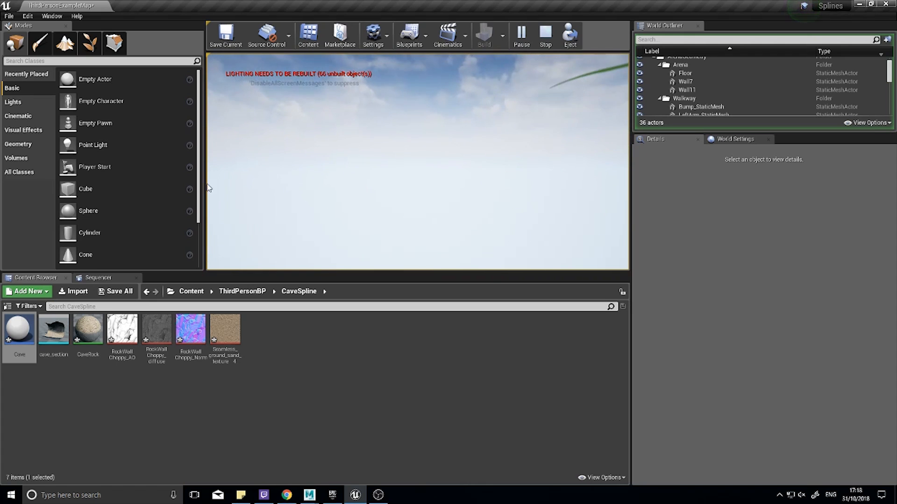
- Place a Cave blueprint actor in the mountainside hole, rotate it to about -60° around Z and scale it uniformly to 2.0
right_drag(327, 178, 285, 186)
key(w)
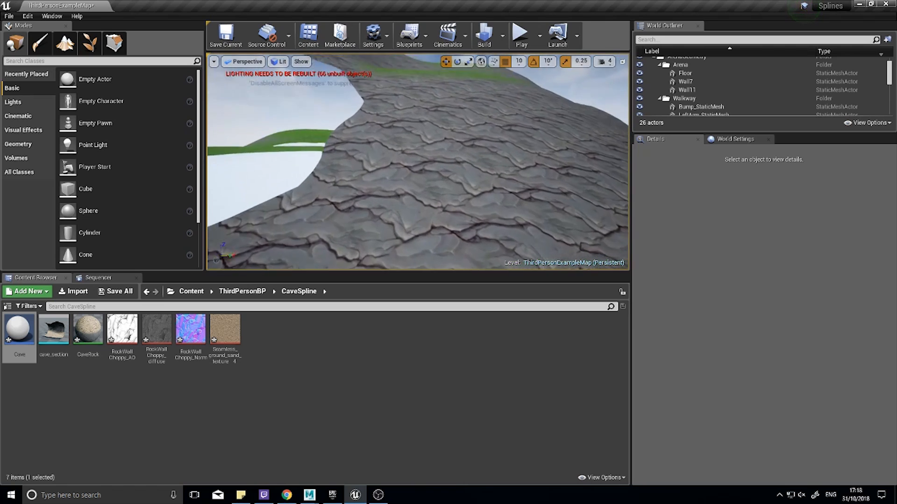
key(s)
right_drag(353, 207, 303, 210)
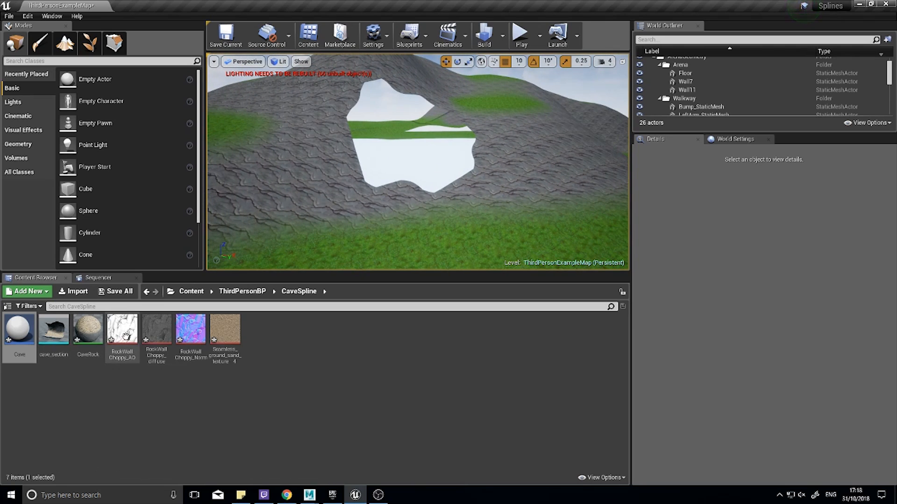
drag(22, 337, 401, 160)
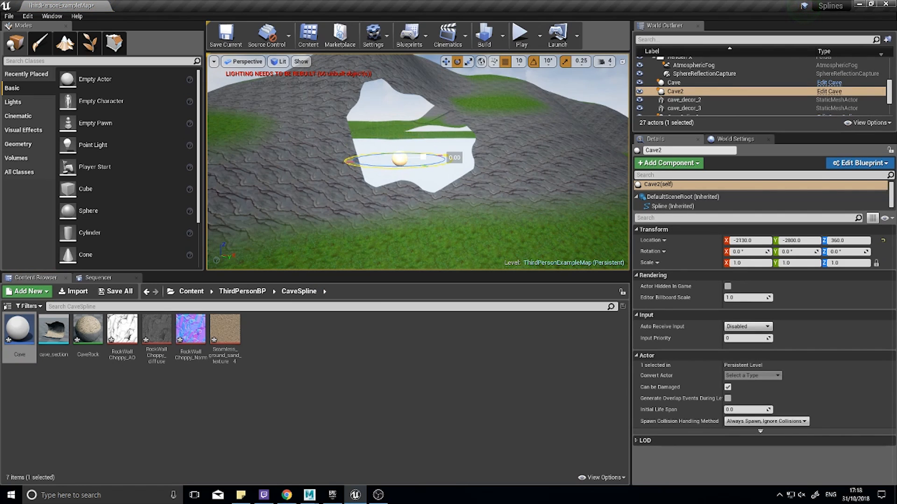
key(f)
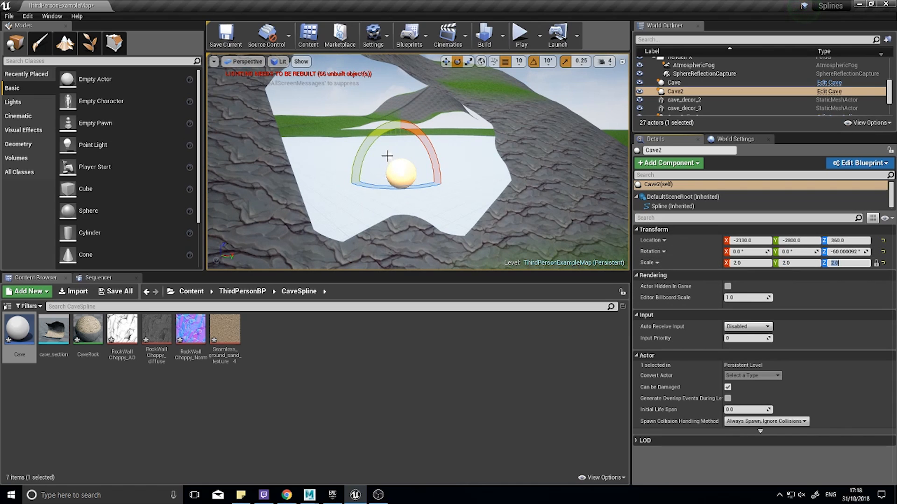
- Extend the new cave's spline into the mountain with additional points to form a longer tunnel
right_drag(373, 210, 348, 210)
key(w)
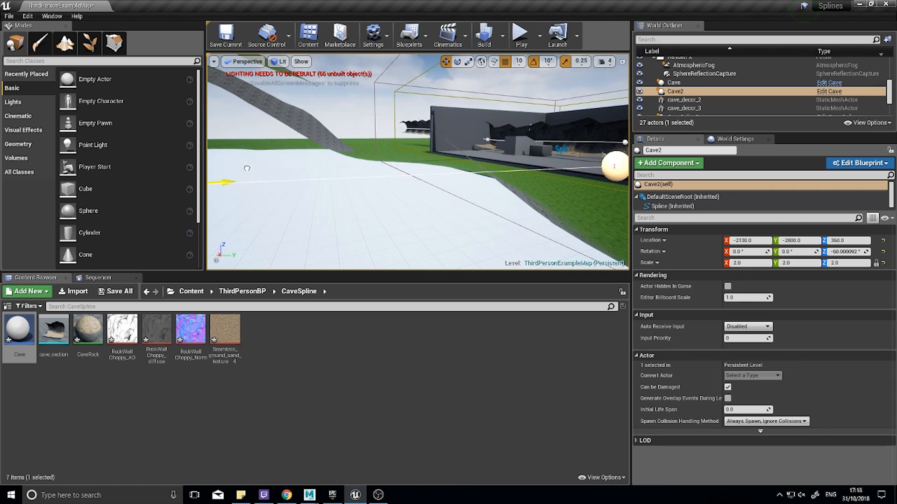
key(f)
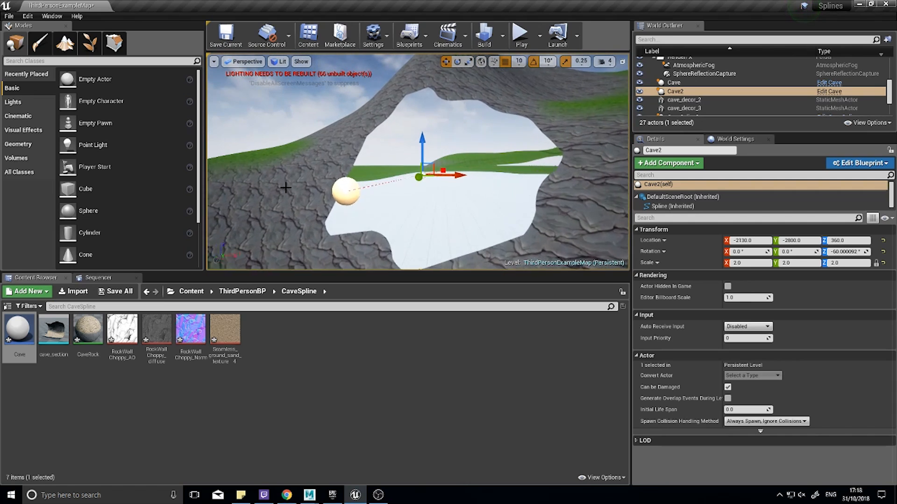
drag(433, 178, 556, 162)
right_drag(557, 163, 503, 170)
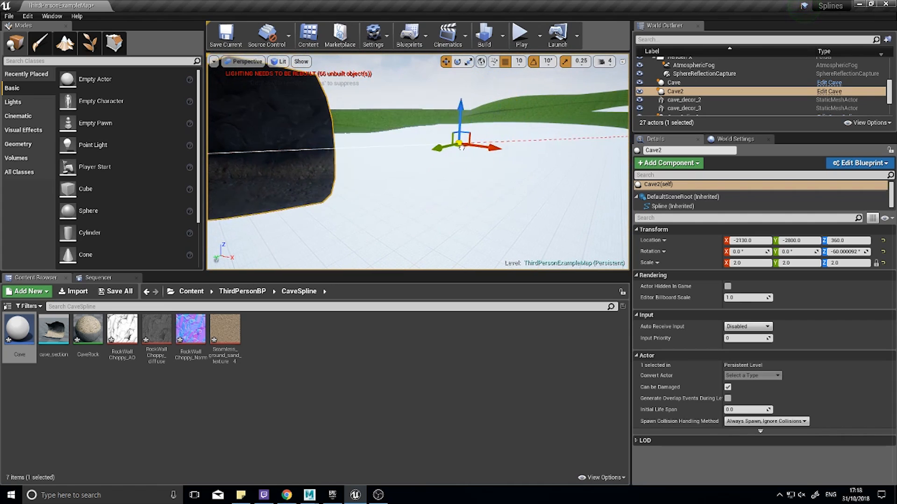
drag(461, 147, 342, 154)
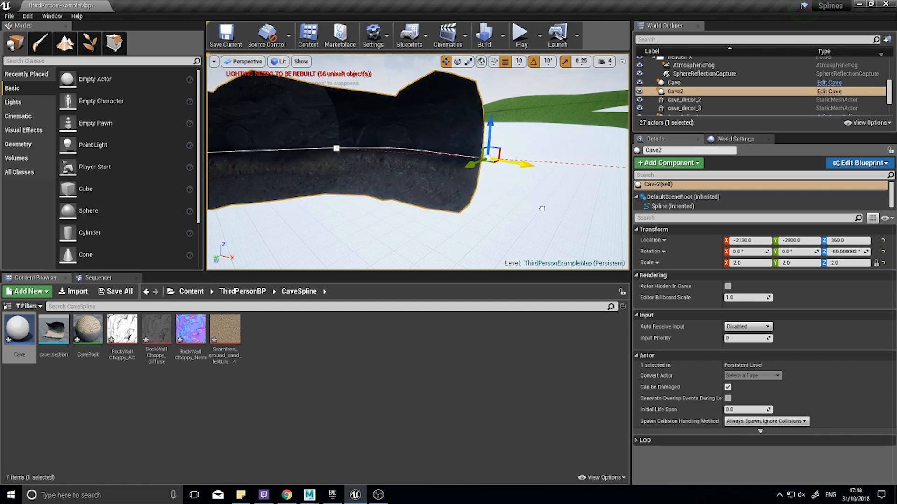
right_drag(521, 229, 466, 215)
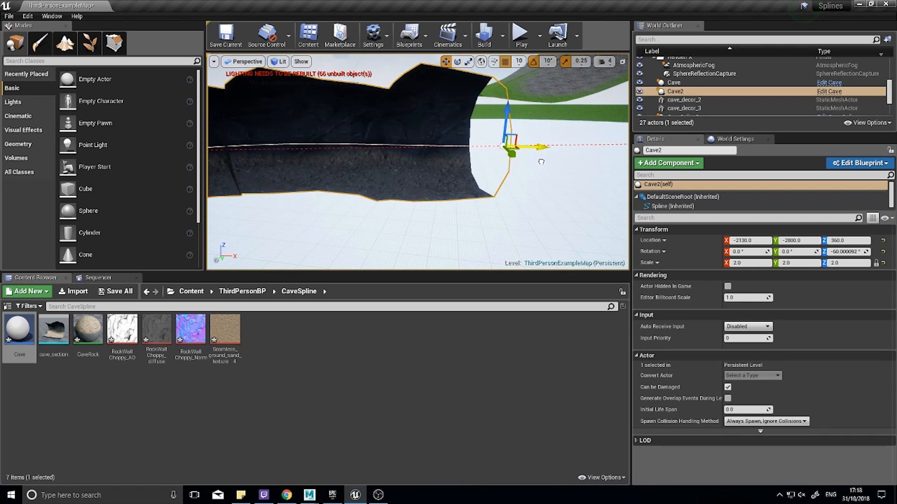
right_drag(535, 164, 229, 169)
- Move the new cave actor to X -2090, Y -2730, Z 450 to position its mouth at the landscape hole
right_drag(388, 155, 457, 168)
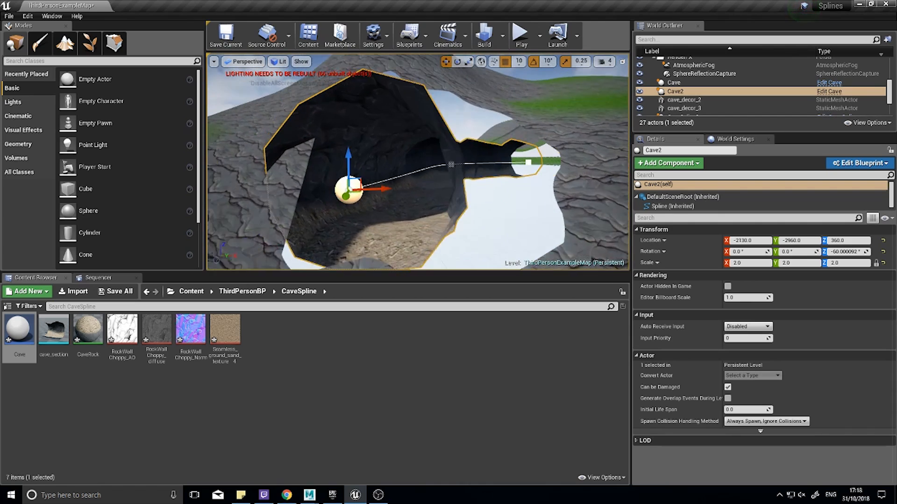
drag(426, 191, 469, 192)
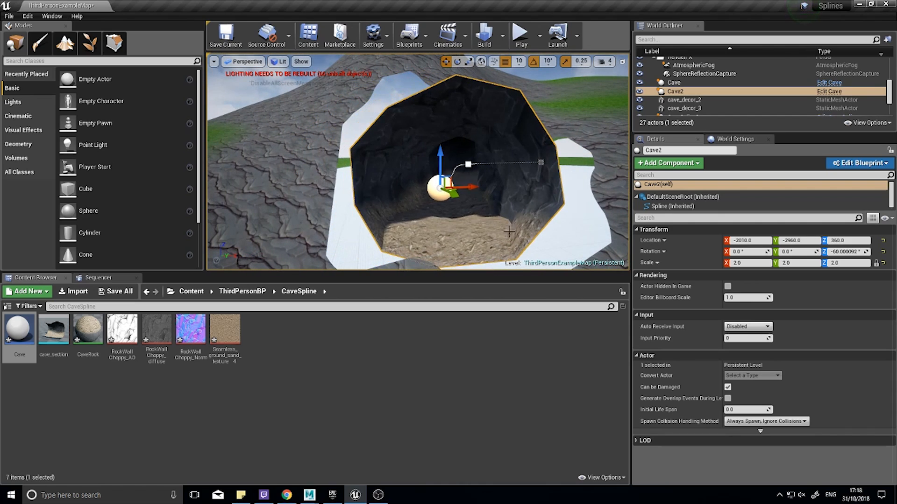
right_drag(509, 231, 579, 233)
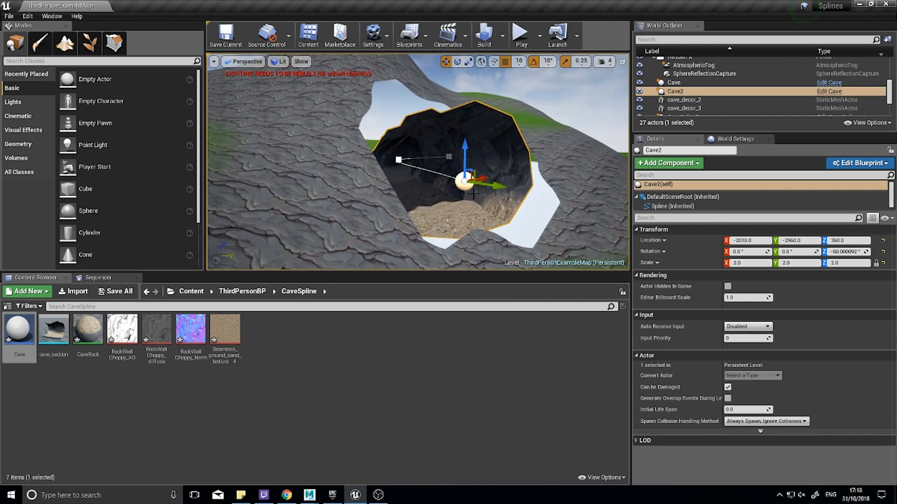
right_drag(473, 193, 450, 215)
drag(423, 165, 499, 174)
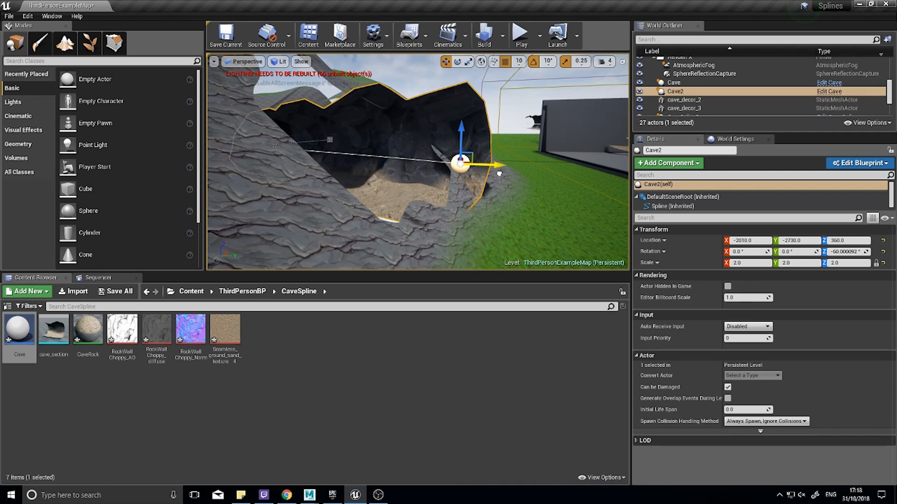
drag(461, 142, 459, 104)
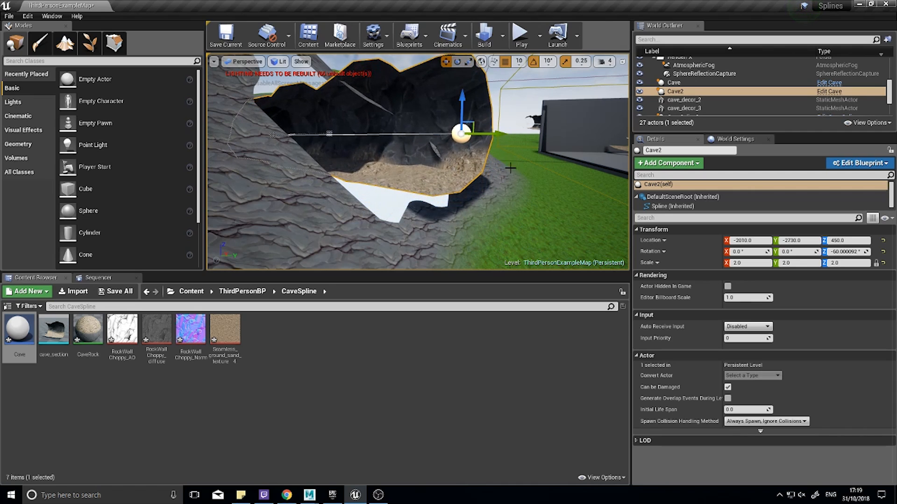
right_drag(510, 167, 485, 146)
drag(486, 149, 456, 150)
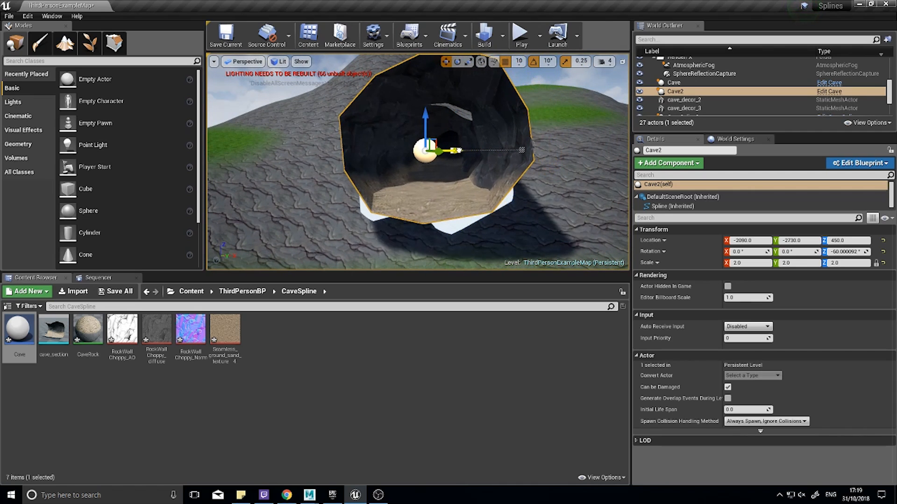
mouse_move(458, 192)
right_down()
mouse_move(476, 180)
mouse_move(458, 200)
right_up()
mouse_move(442, 123)
right_down()
mouse_move(424, 119)
mouse_move(432, 125)
right_up()
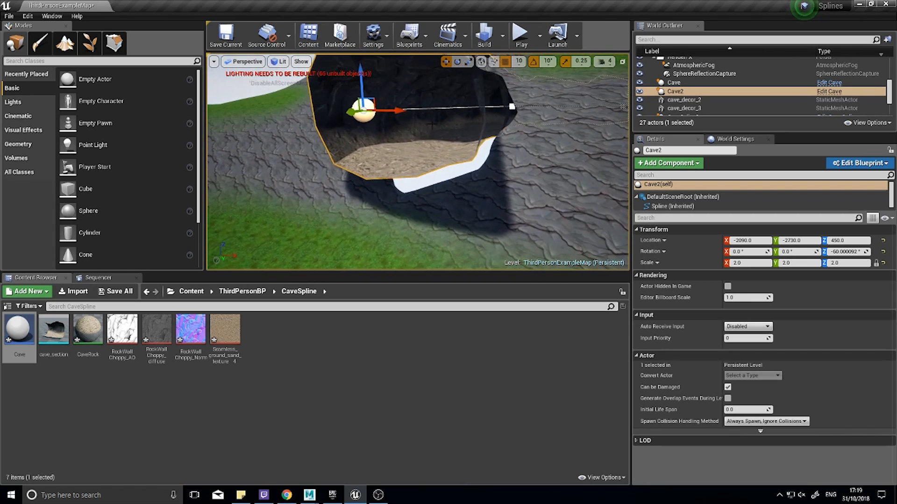
- Play-test the level by running into the mountainside cave and through its tunnel, and end the session
click(522, 35)
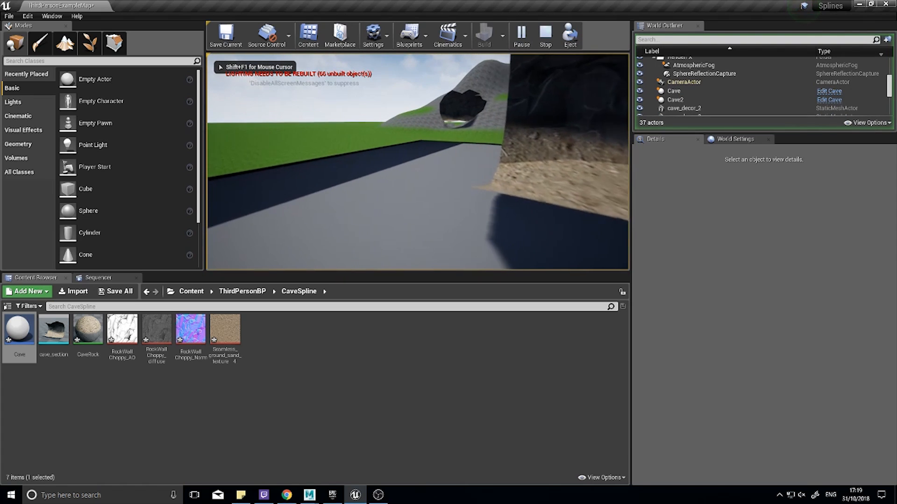
key(w)
key(w)
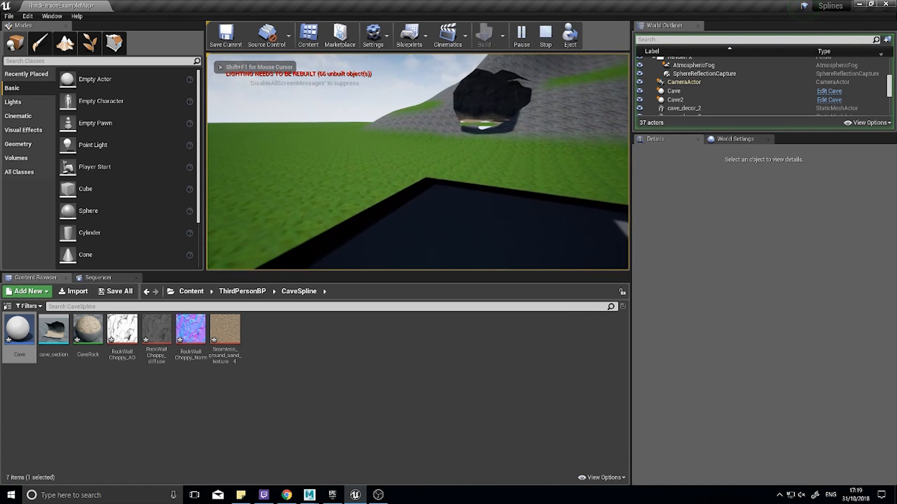
key(w)
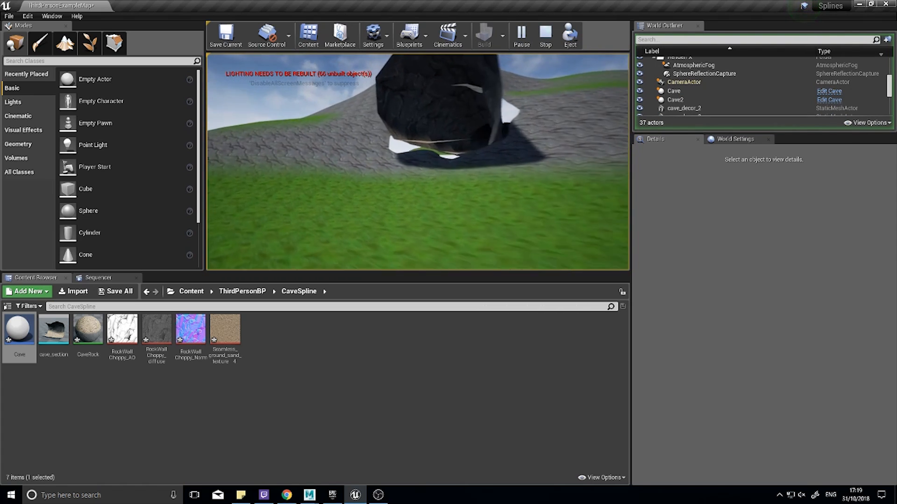
key(w)
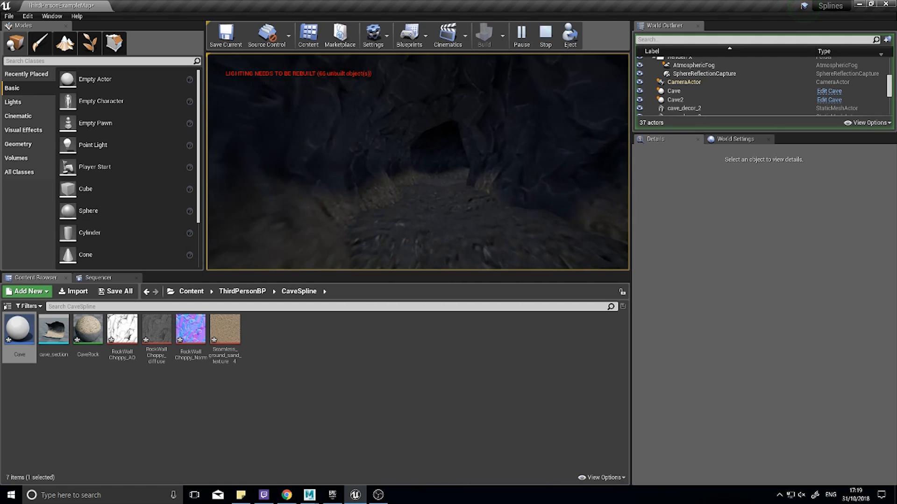
key(w)
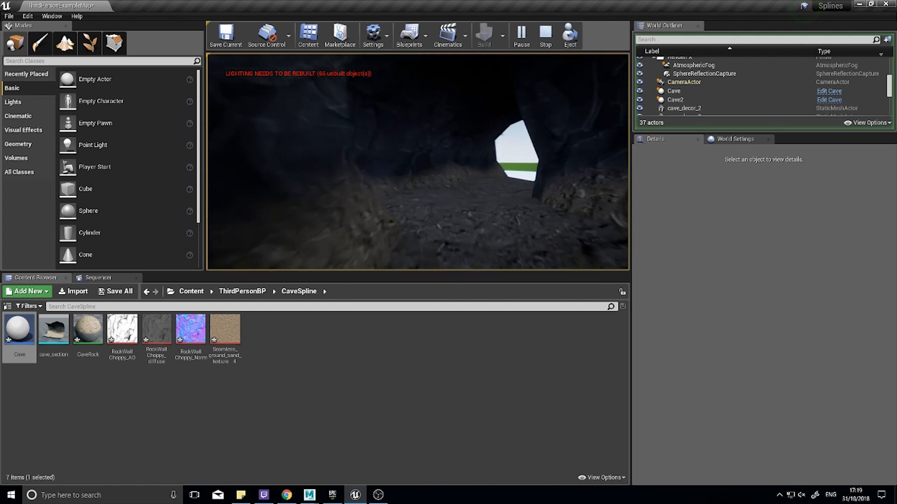
key(w)
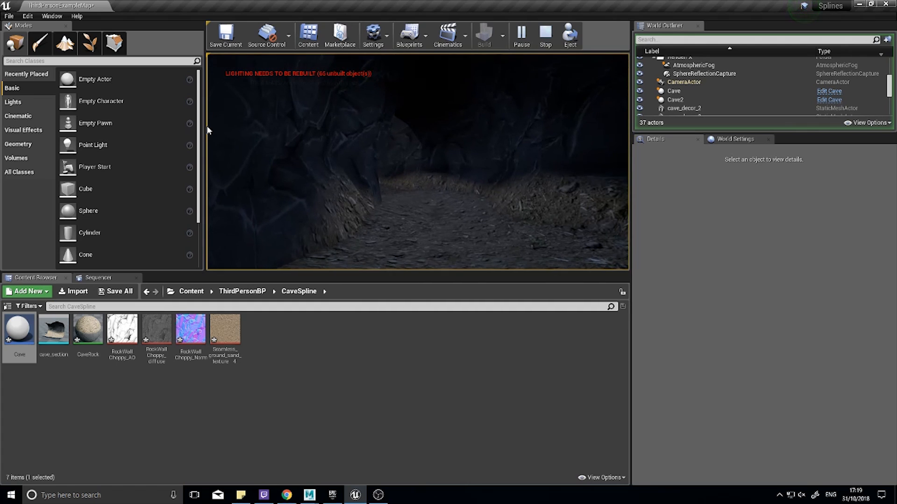
key(Escape)
- Search the whole Content folder for "rock" and place an SM_Rock mesh beside the cave entrance to cover the gap
key(w)
right_drag(382, 169, 504, 177)
key(s)
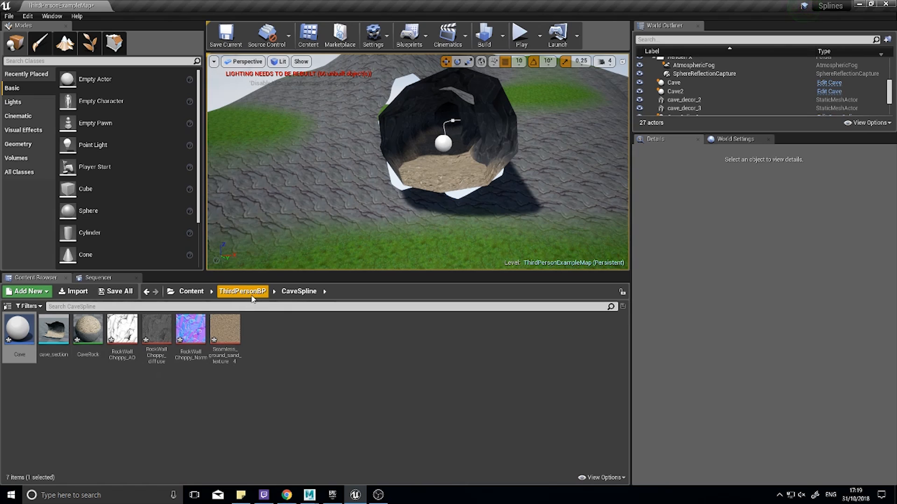
click(192, 292)
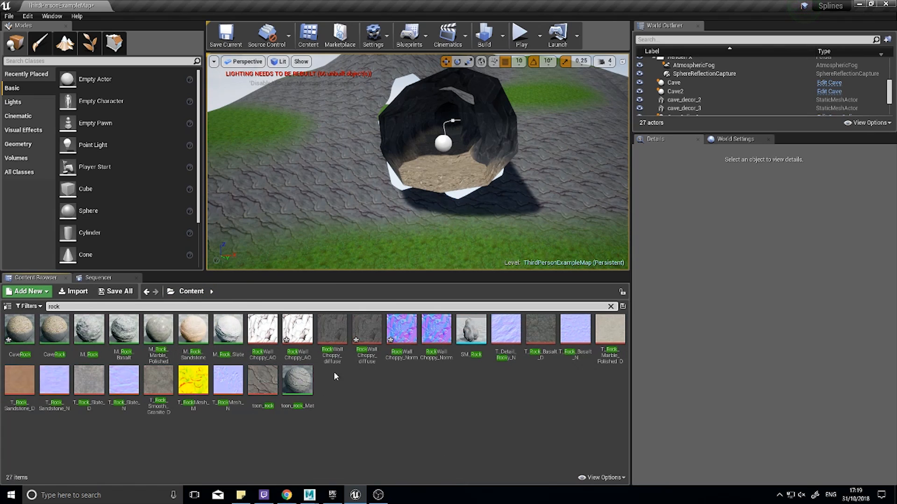
drag(471, 329, 394, 196)
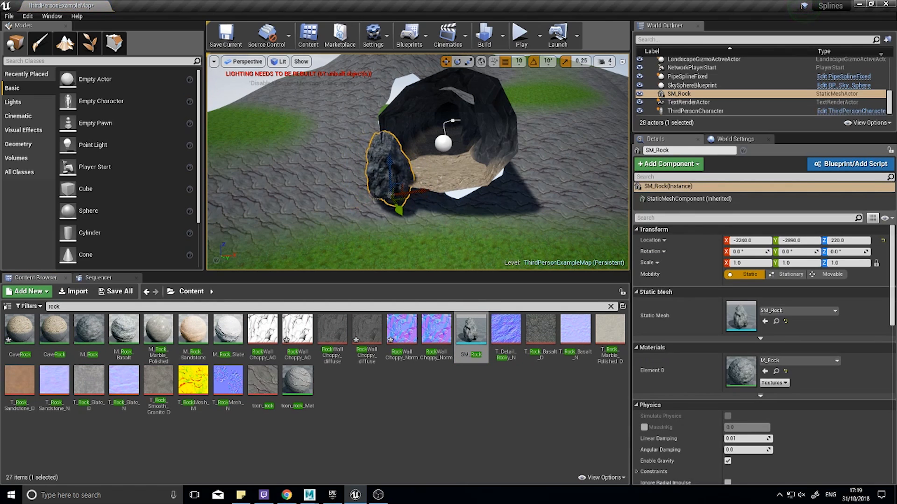
mouse_move(408, 181)
right_down()
mouse_move(383, 178)
mouse_move(407, 181)
right_up()
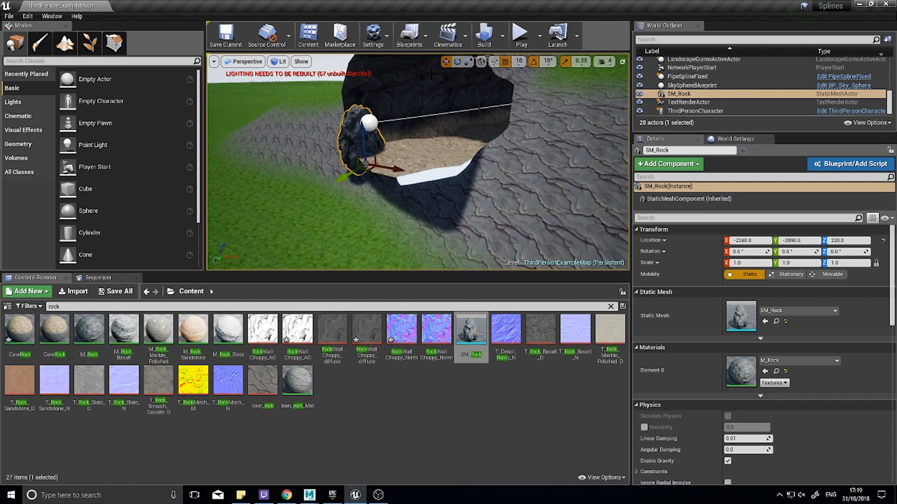
mouse_move(460, 141)
right_down()
mouse_move(471, 135)
mouse_move(460, 141)
right_up()
- Examine the rock at the entrance and the interior of the mountainside cave, and open the cave actor's context options
click(459, 142)
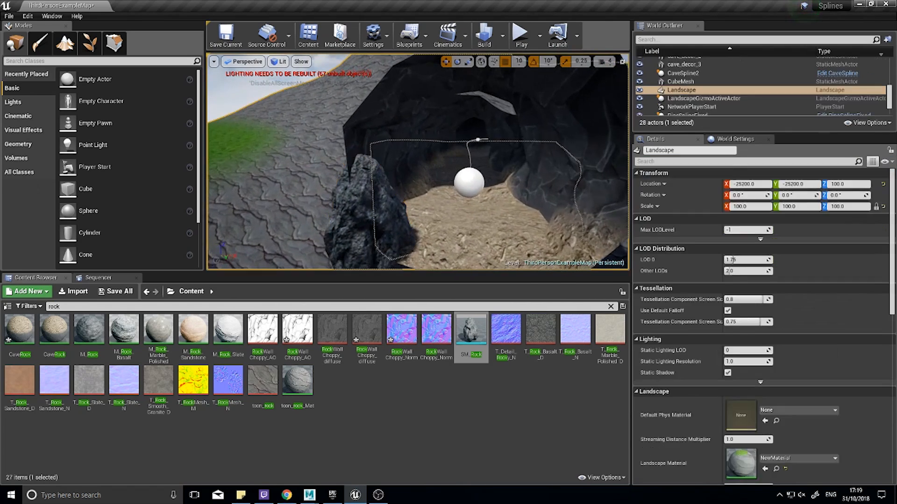
right_click(518, 137)
right_drag(504, 165, 467, 183)
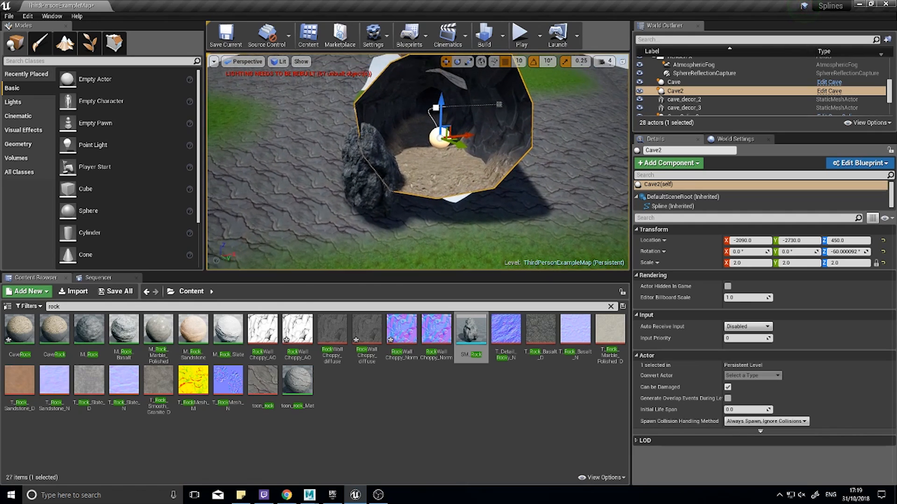
click(373, 187)
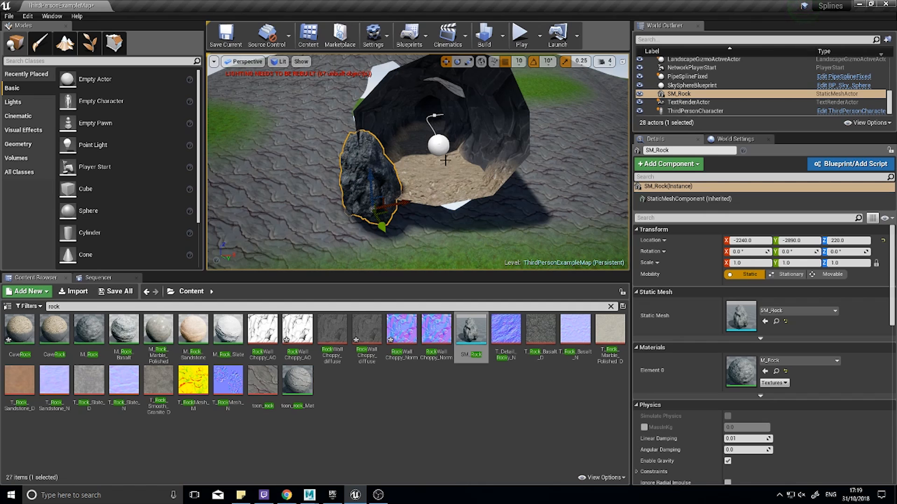
click(436, 144)
key(w)
right_drag(437, 144, 467, 206)
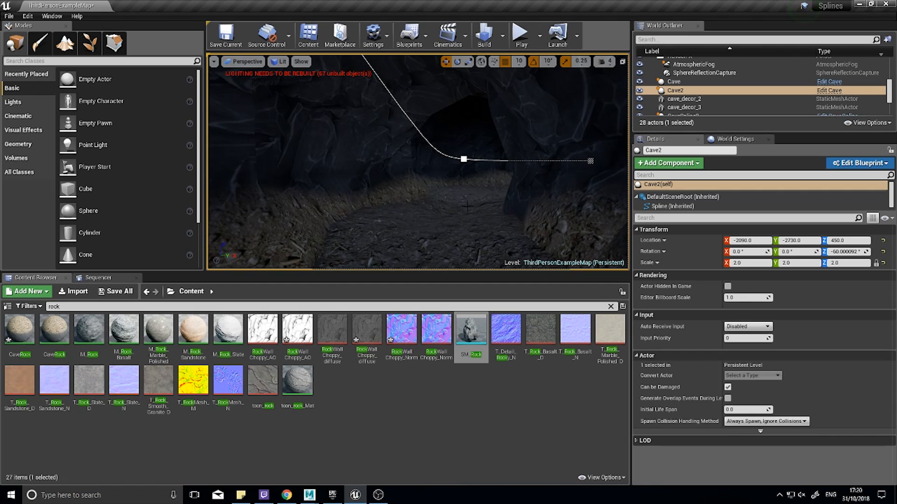
mouse_move(464, 208)
right_down()
mouse_move(456, 203)
mouse_move(474, 202)
right_up()
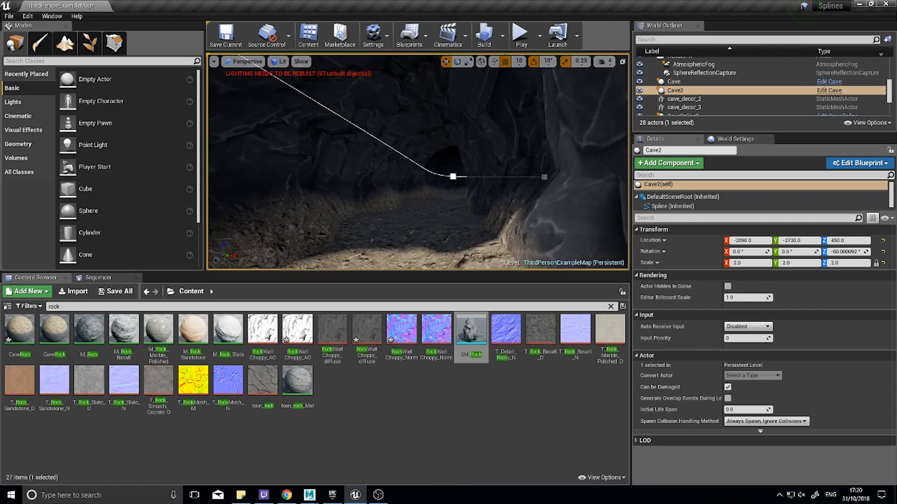
right_click(444, 162)
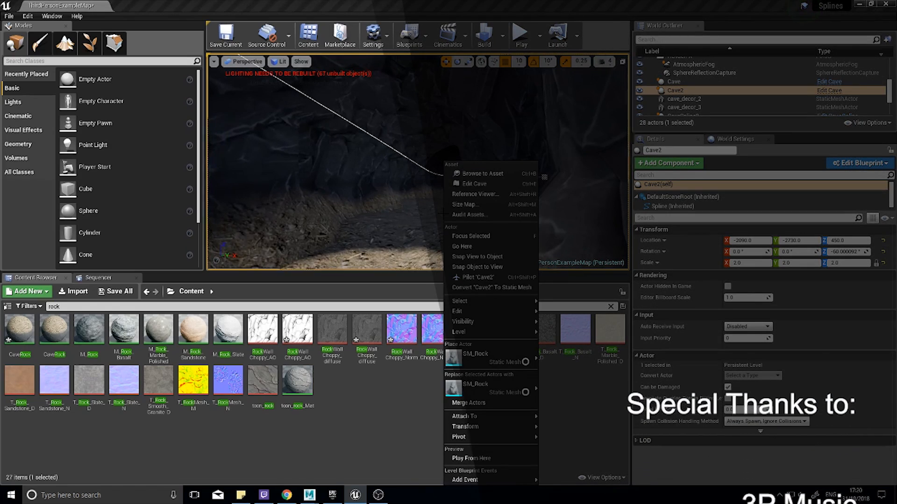